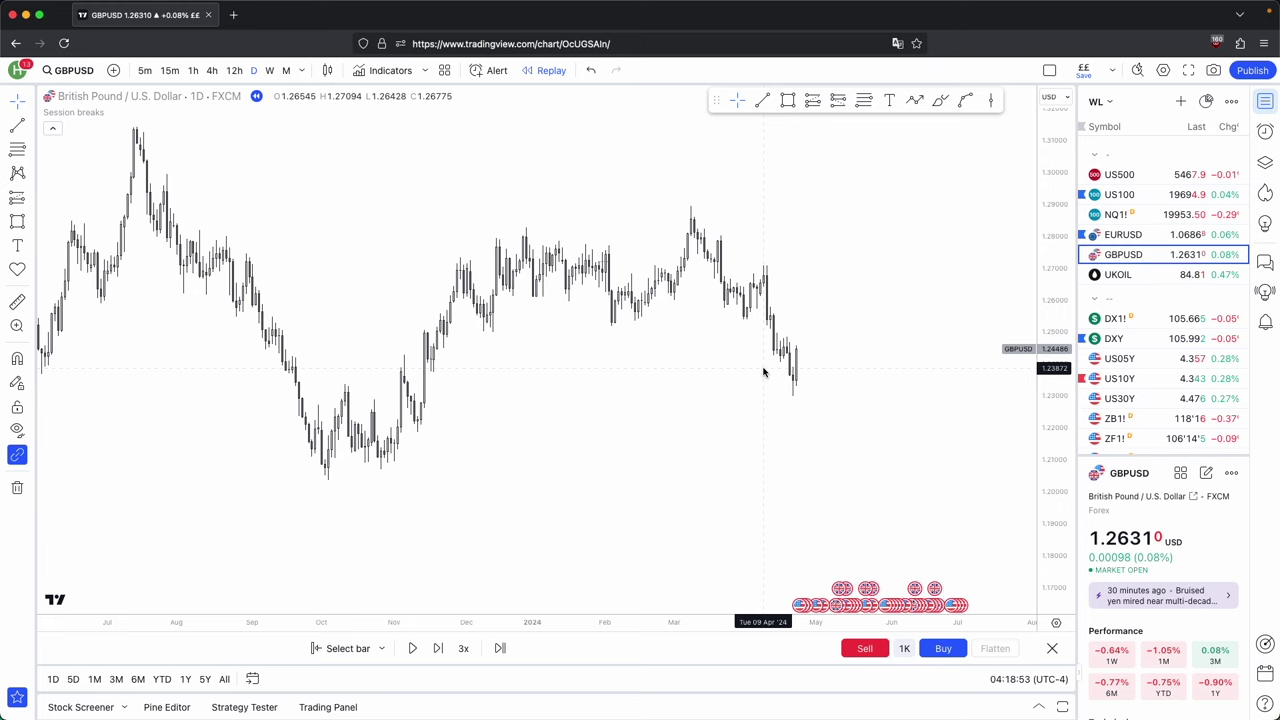
# Draw a zigzag path after the last candle, rising to about 1.26, falling to 1.216, rebounding to 1.229 and dropping to 1.20.
pyautogui.moveTo(762, 499); pyautogui.dragTo(759, 487)
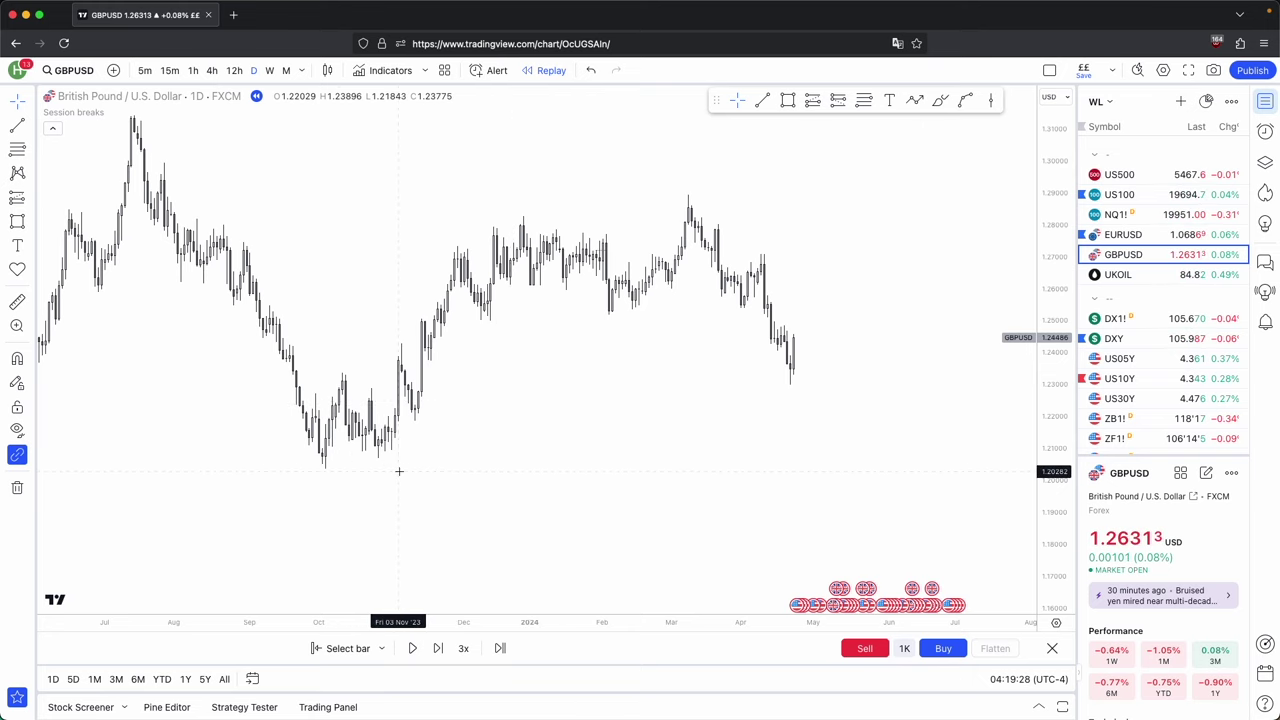
pyautogui.scroll(-2, 390, 460)
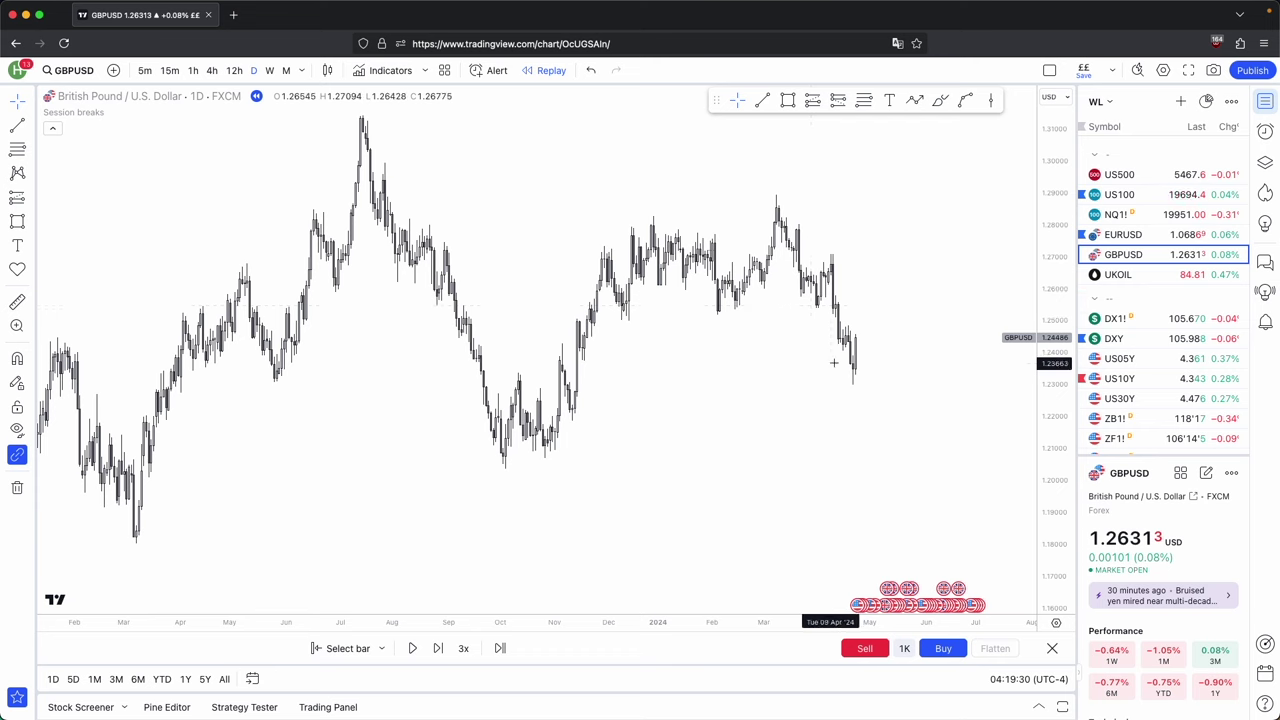
pyautogui.scroll(2, 909, 394)
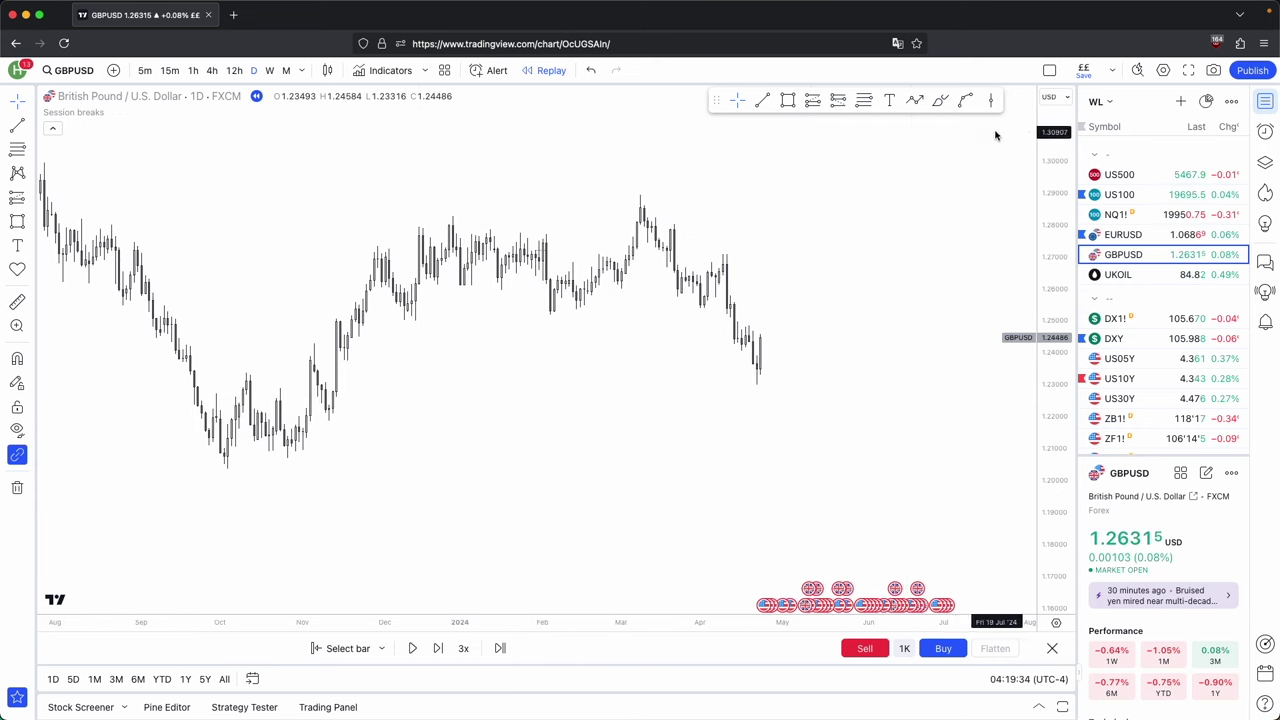
pyautogui.click(939, 99)
pyautogui.moveTo(775, 363); pyautogui.dragTo(793, 295)
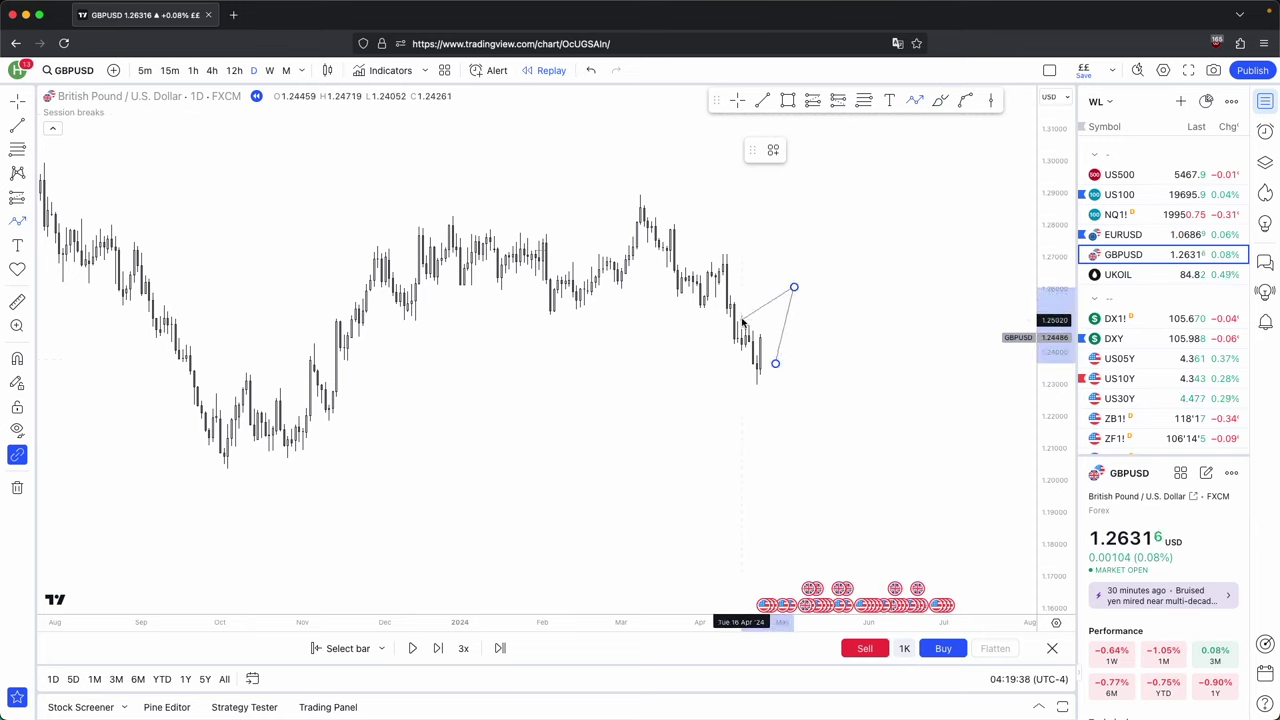
pyautogui.click(835, 428)
pyautogui.click(861, 389)
pyautogui.doubleClick(902, 483)
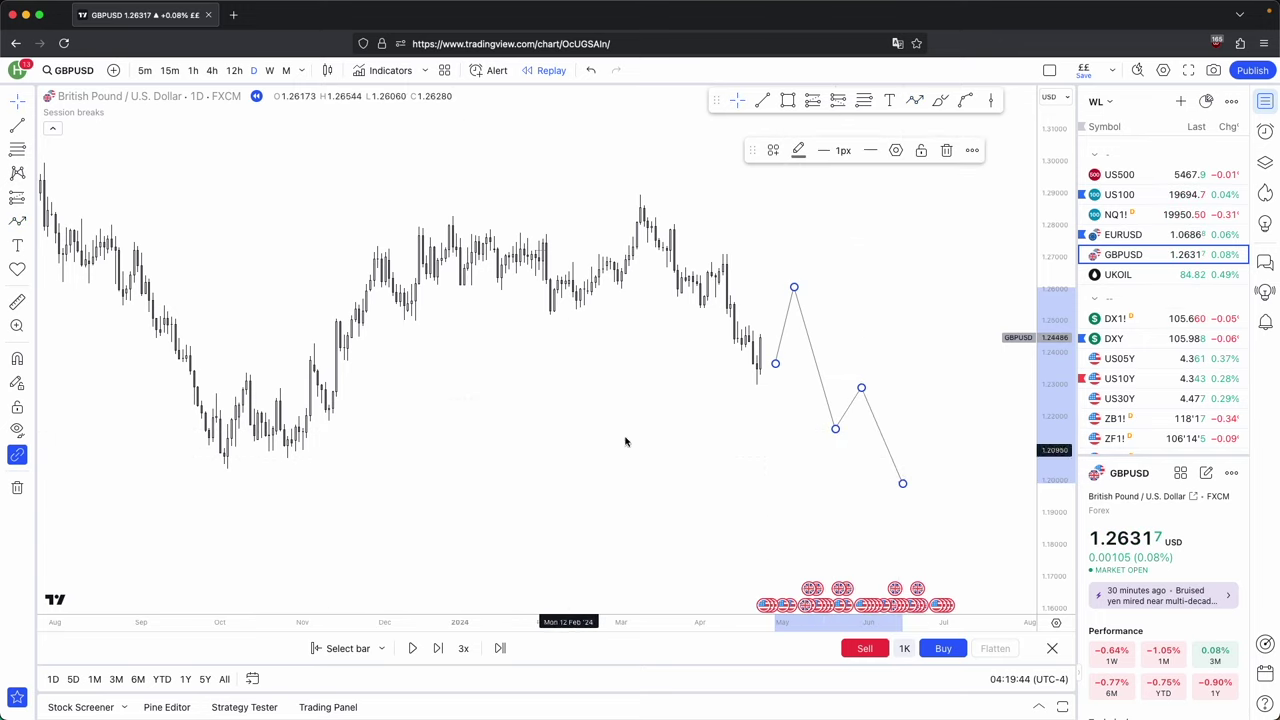
# Delete the projected zigzag path from the chart.
pyautogui.scroll(5, 854, 329)
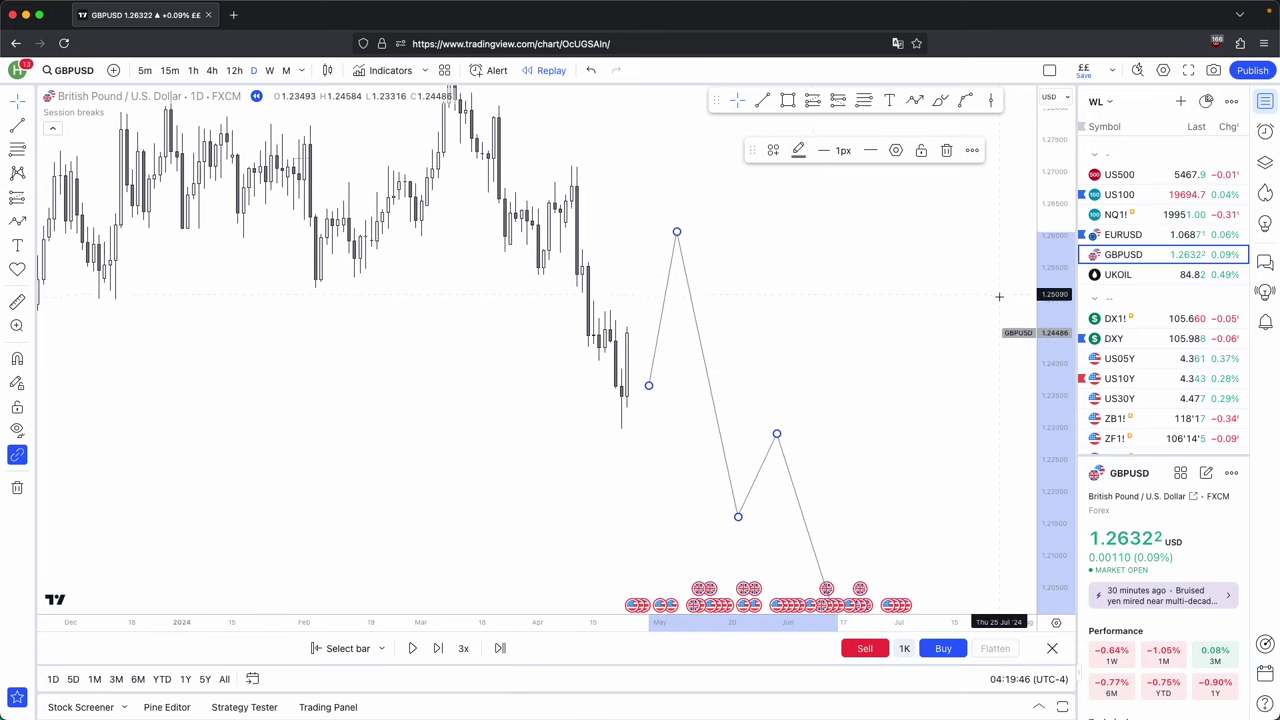
pyautogui.click(946, 150)
# Draw short horizontal trend lines at the 16 April low near 1.2405 and the following swing high near 1.2484.
pyautogui.moveTo(551, 254); pyautogui.dragTo(614, 294)
pyautogui.scroll(2, 614, 294)
pyautogui.hotkey('alt', 't')
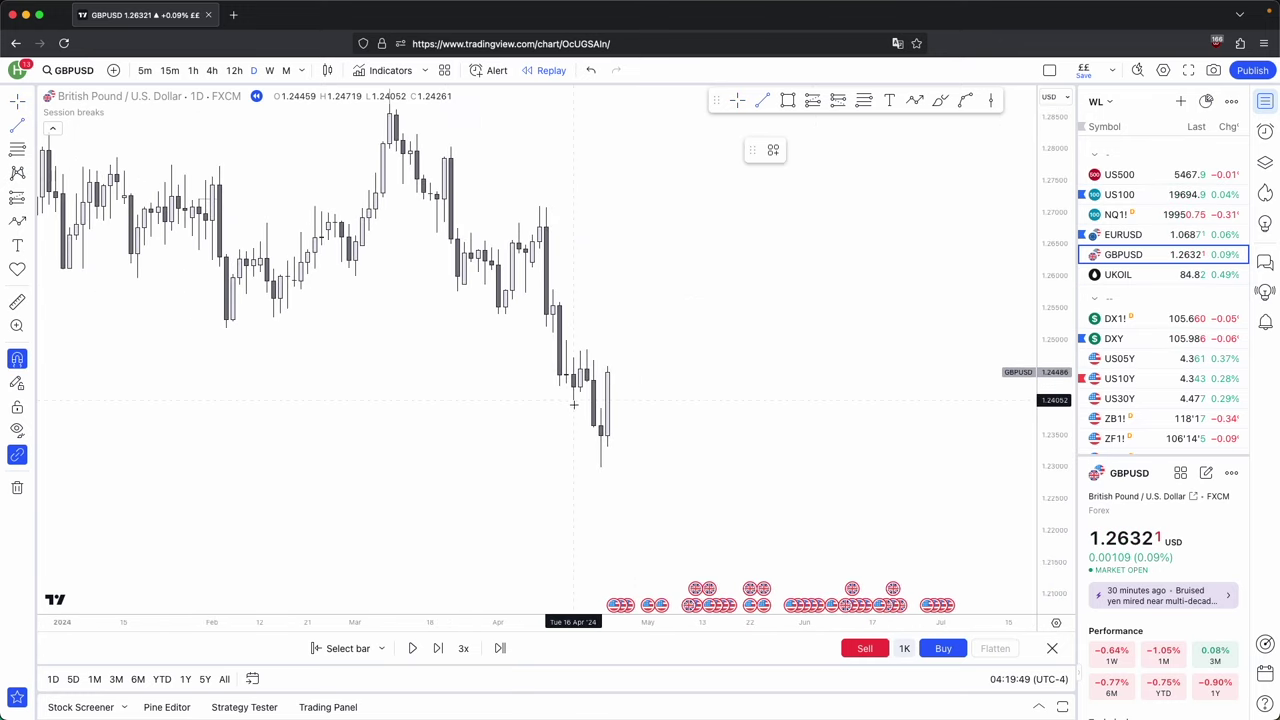
pyautogui.press('Escape')
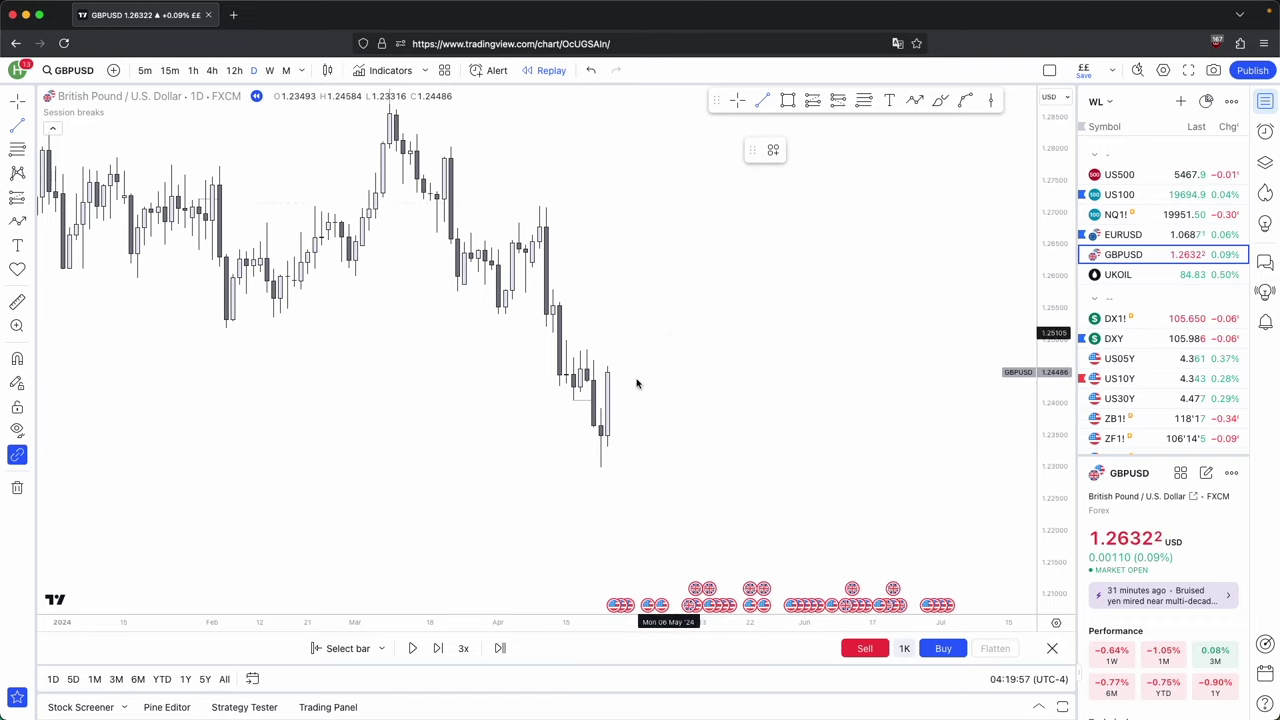
pyautogui.click(613, 351)
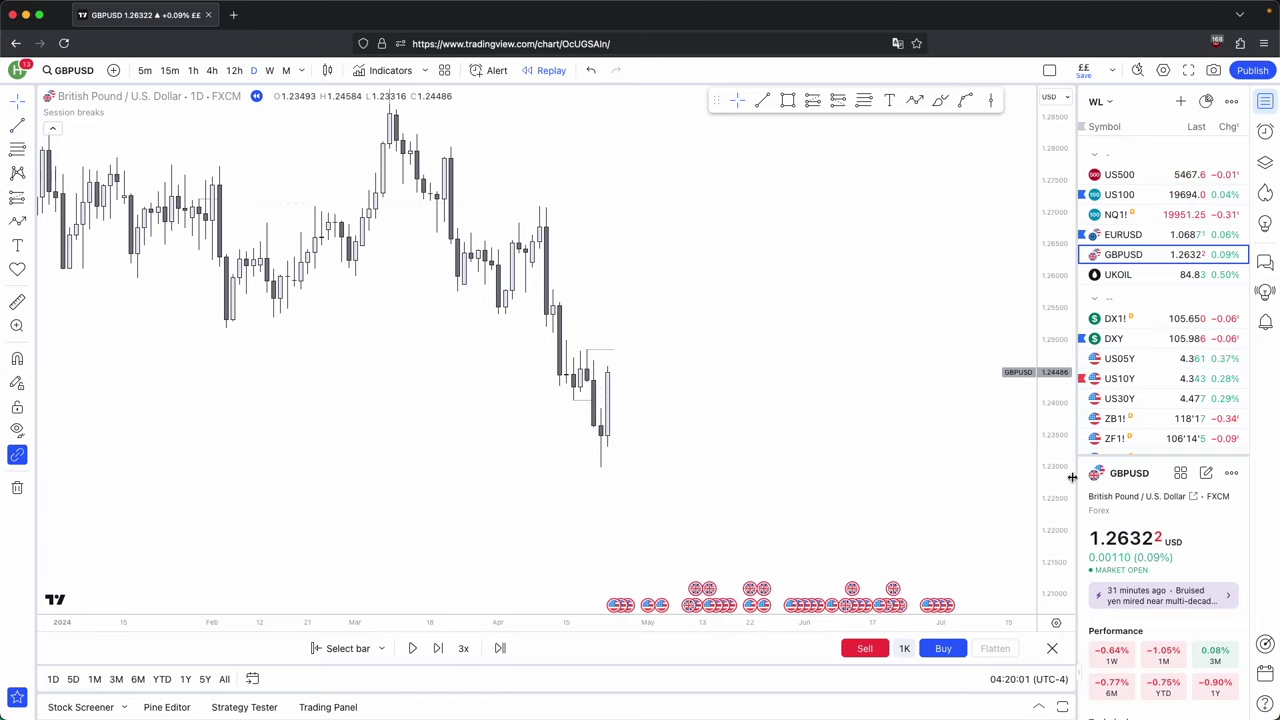
# Widen the watchlist panel slightly.
pyautogui.moveTo(1075, 486); pyautogui.dragTo(1057, 486)
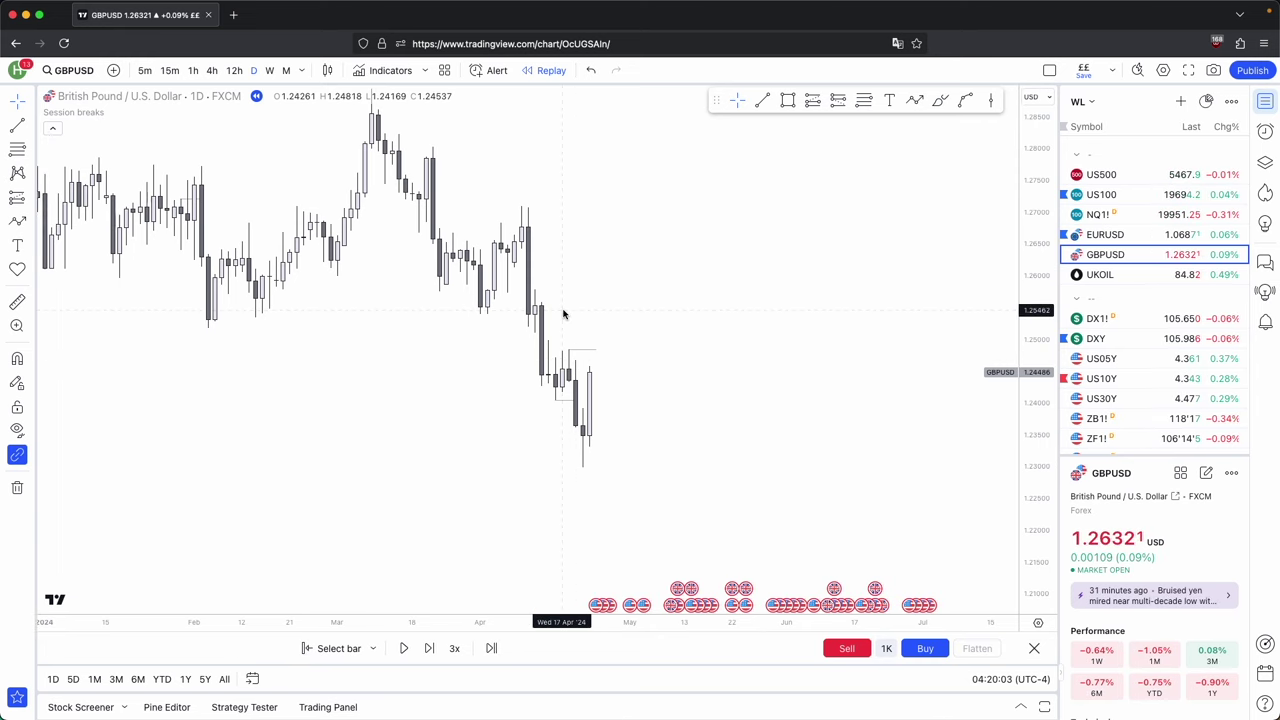
# Draw an upward arrow just past the last candle, from about 1.2425 to 1.2535.
pyautogui.click(602, 386)
pyautogui.click(616, 316)
pyautogui.click(654, 353)
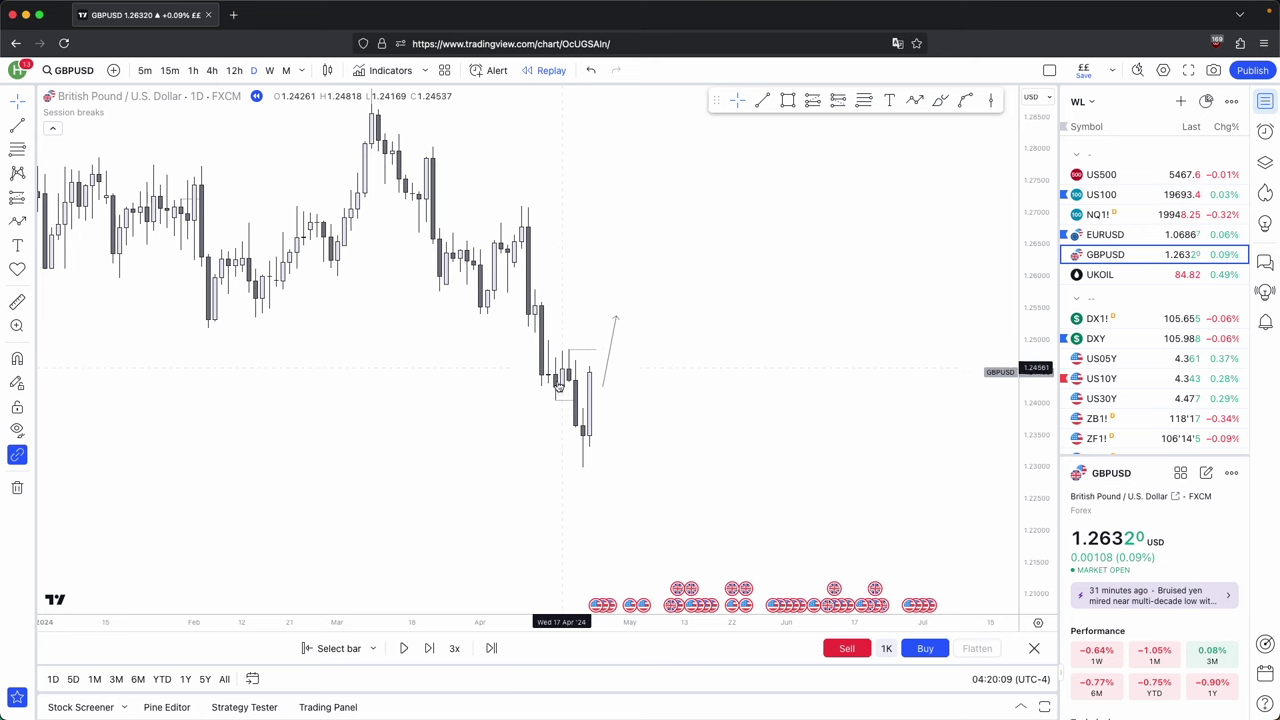
# Select both short trend lines and the arrow together and delete them.
pyautogui.scroll(-4, 483, 280)
pyautogui.moveTo(855, 426); pyautogui.dragTo(698, 243)
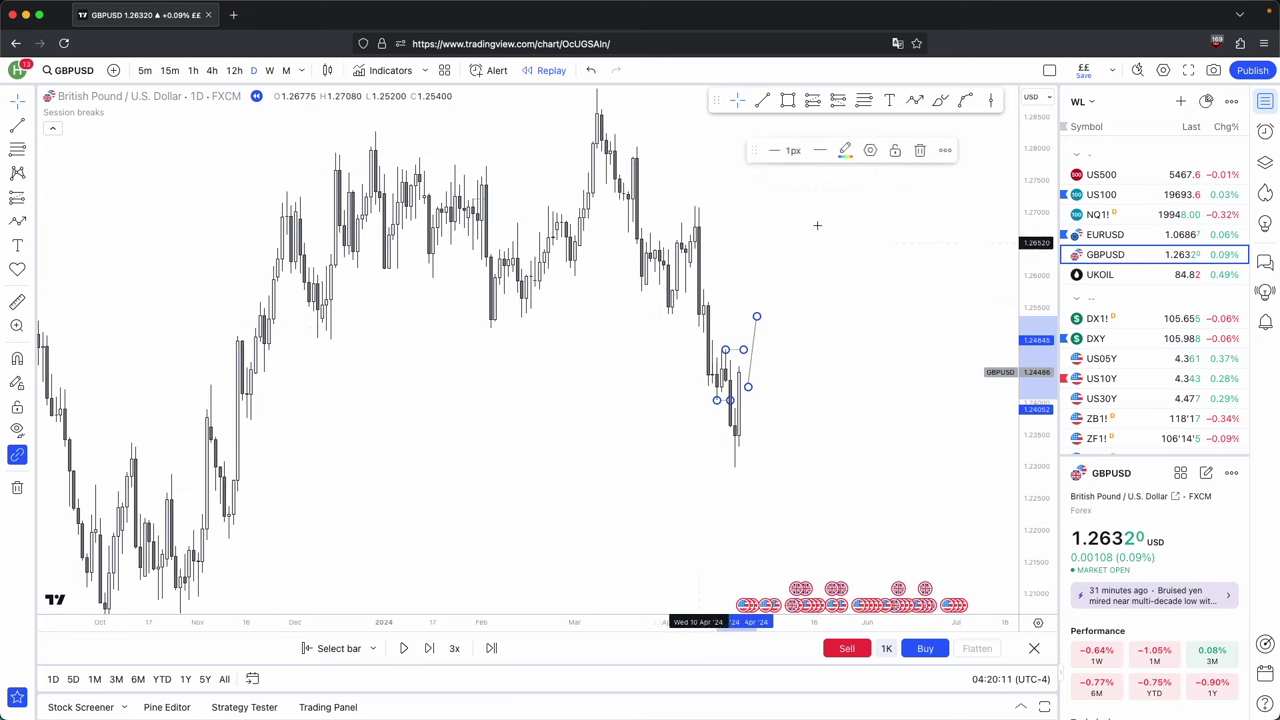
pyautogui.click(920, 150)
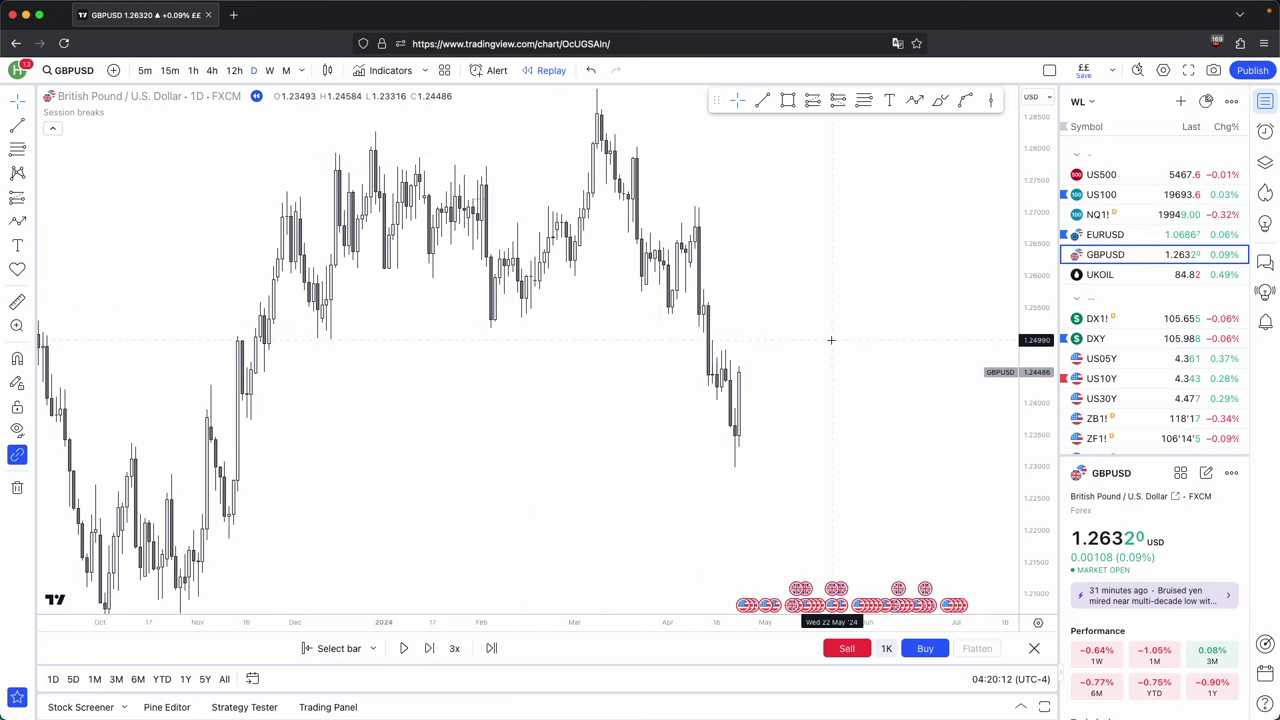
# Draw a rectangle zone from 14 November 2023 to 24 May 2024, between about 1.2404 and 1.2277.
pyautogui.click(237, 478)
pyautogui.click(242, 405)
pyautogui.moveTo(242, 440); pyautogui.dragTo(840, 455)
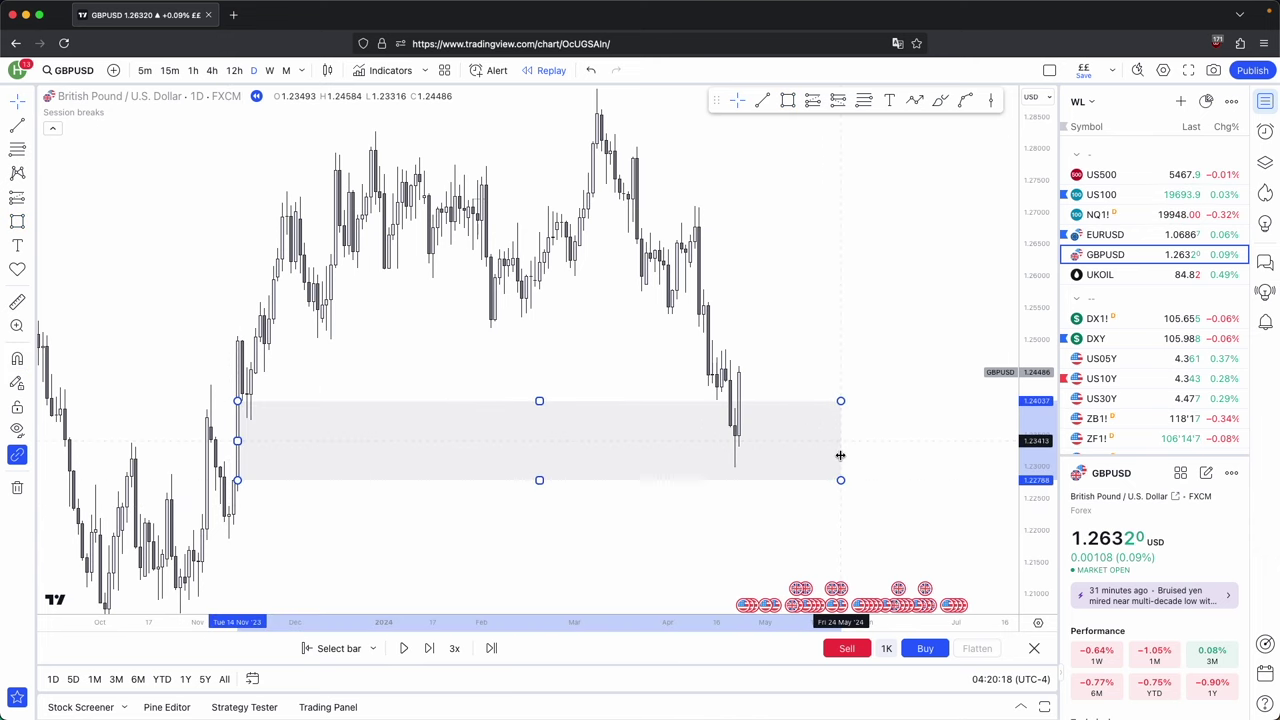
# Restart the bar replay from the daily candle of 23 April 2024.
pyautogui.moveTo(1036, 465); pyautogui.dragTo(1036, 536)
pyautogui.scroll(-5, 946, 548)
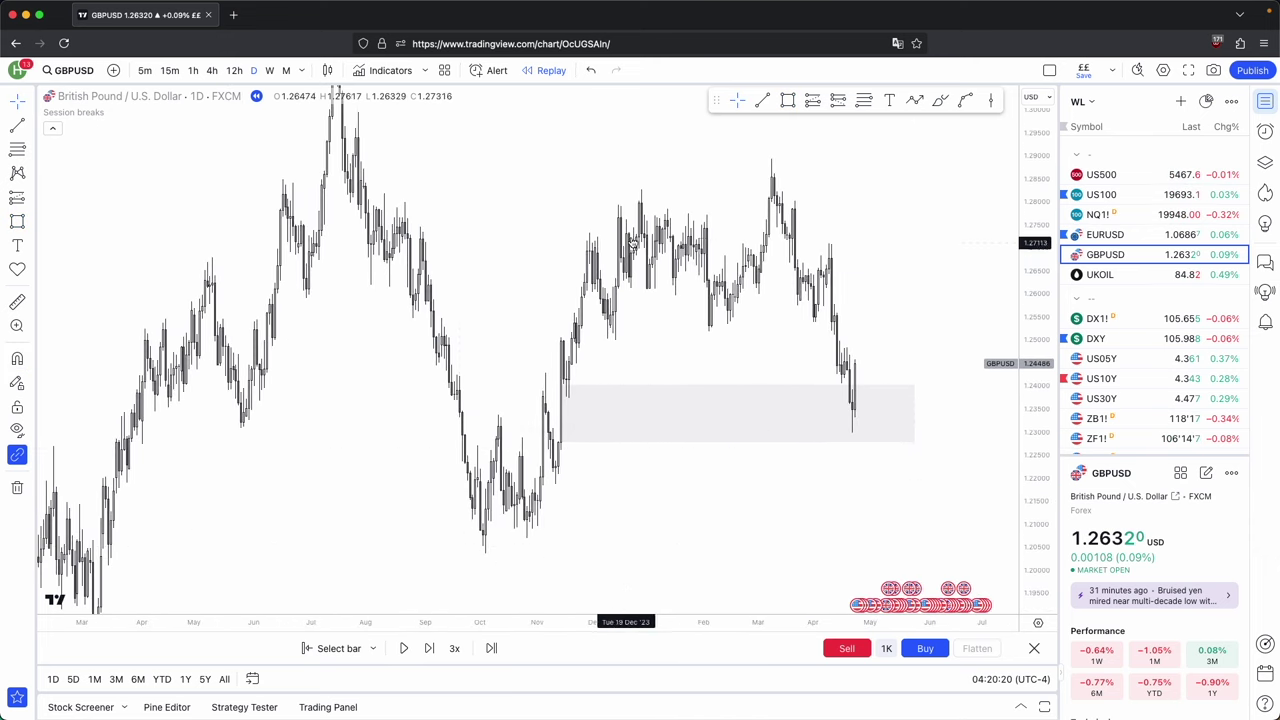
pyautogui.scroll(2, 726, 357)
pyautogui.scroll(2, 738, 318)
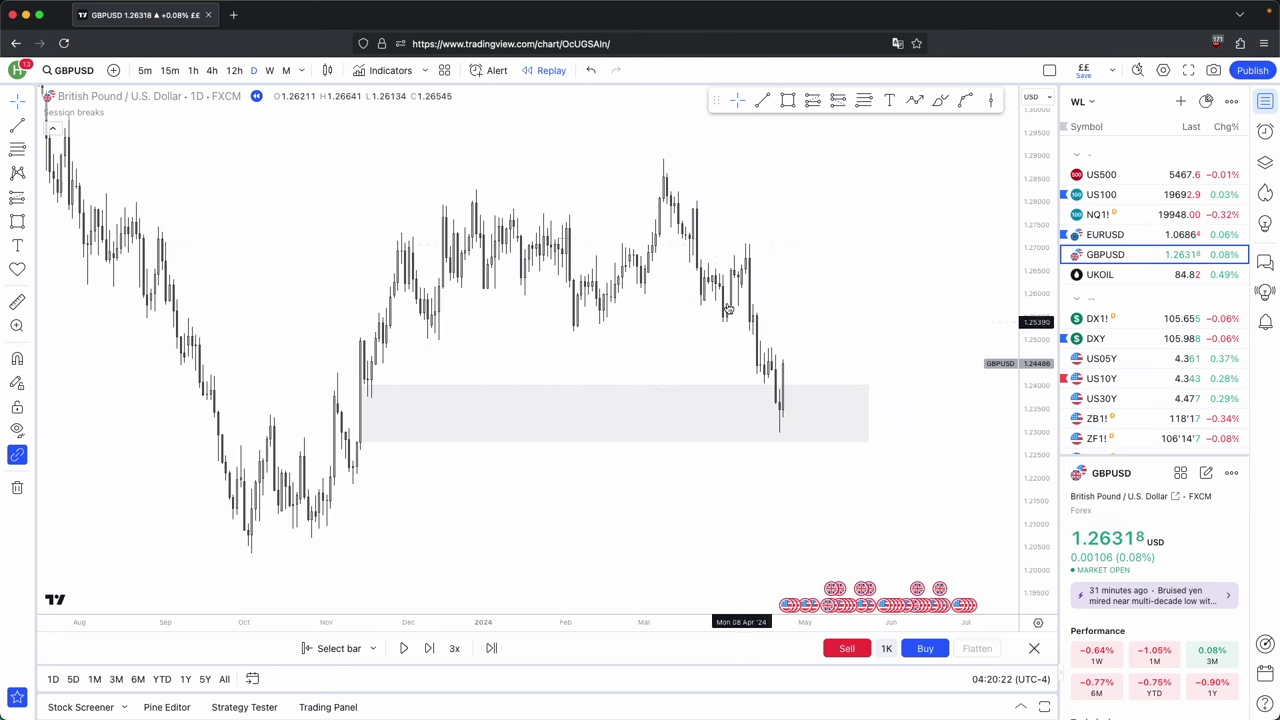
pyautogui.scroll(1, 789, 400)
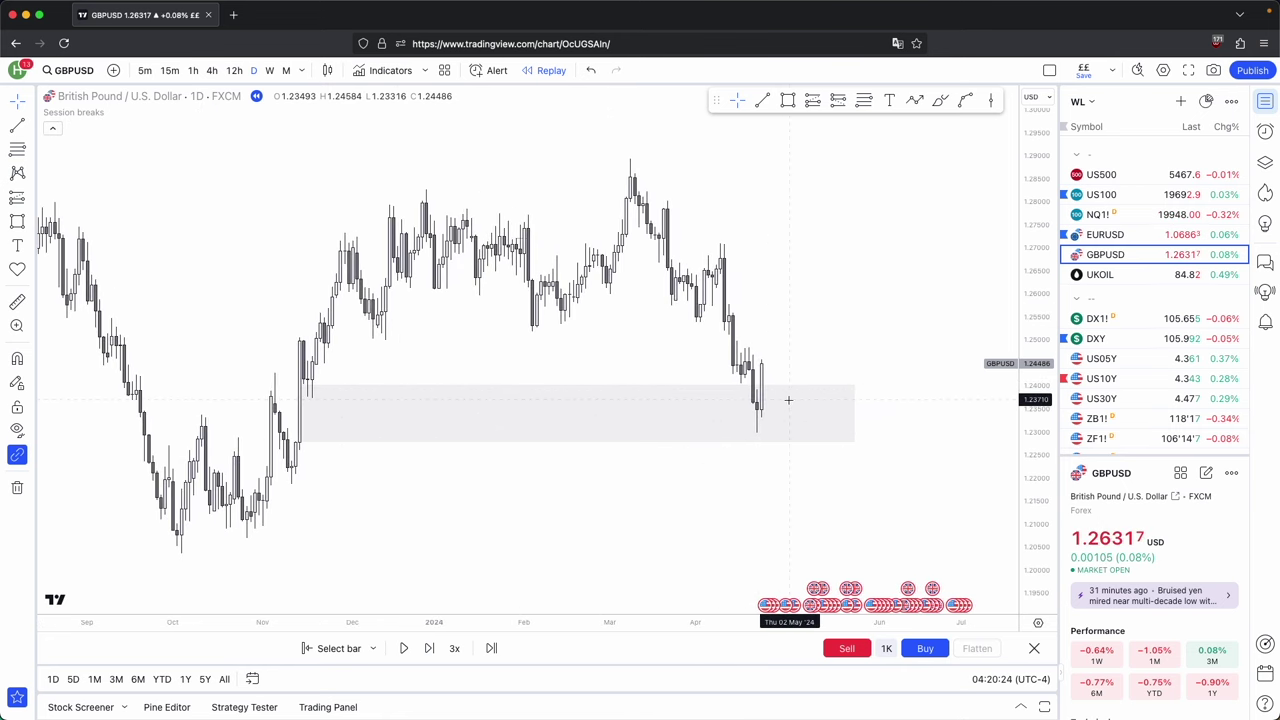
pyautogui.click(304, 648)
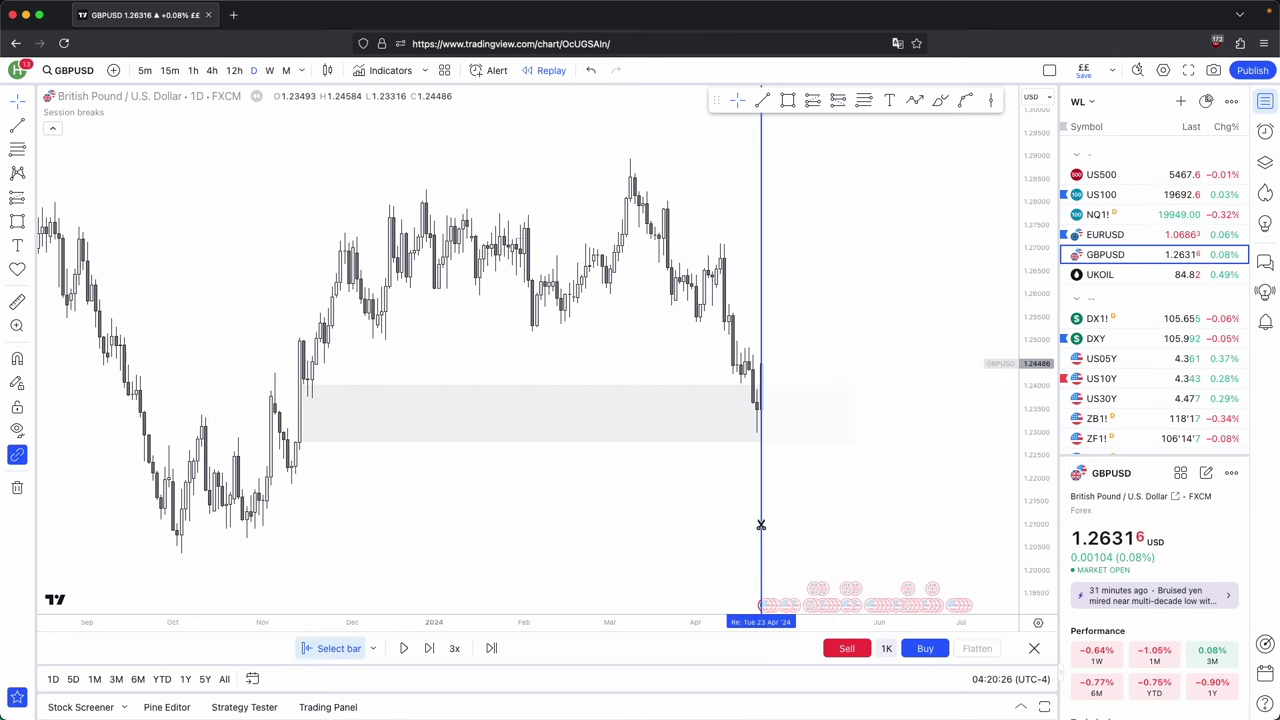
pyautogui.click(857, 504)
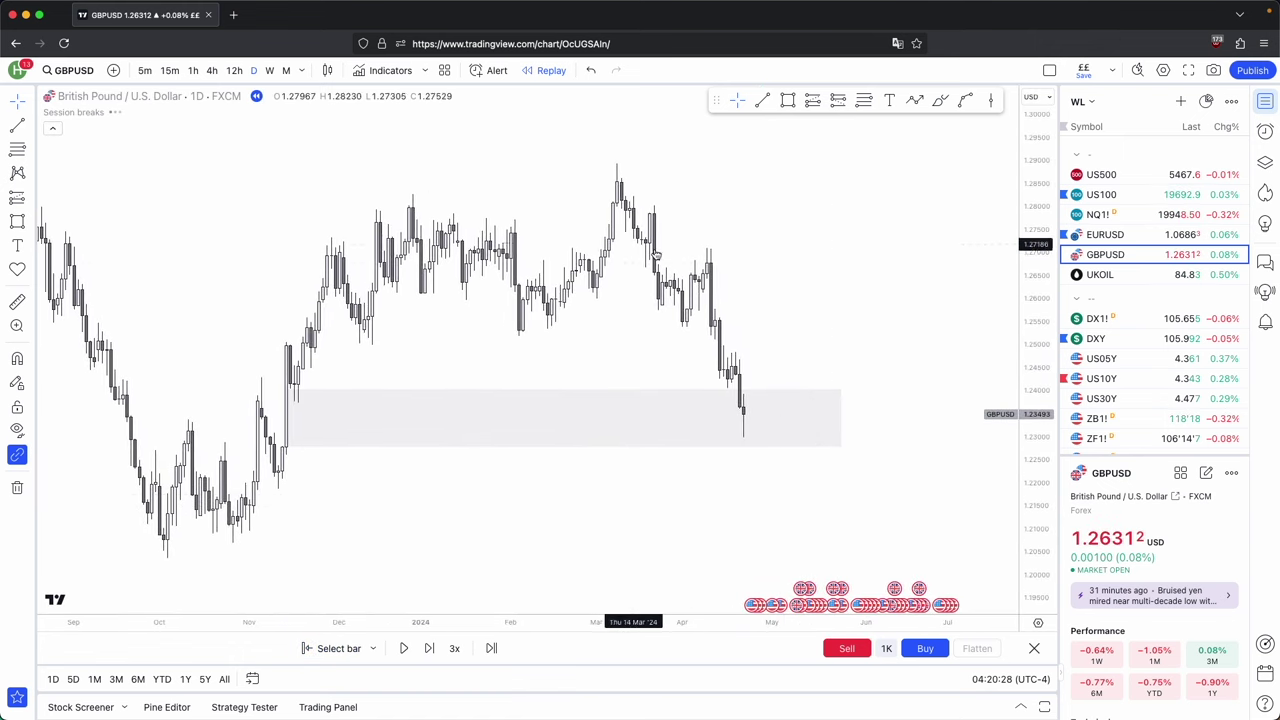
# Switch the chart to the 4-hour timeframe and advance the replay bar by bar through the 23 April rally.
pyautogui.click(211, 70)
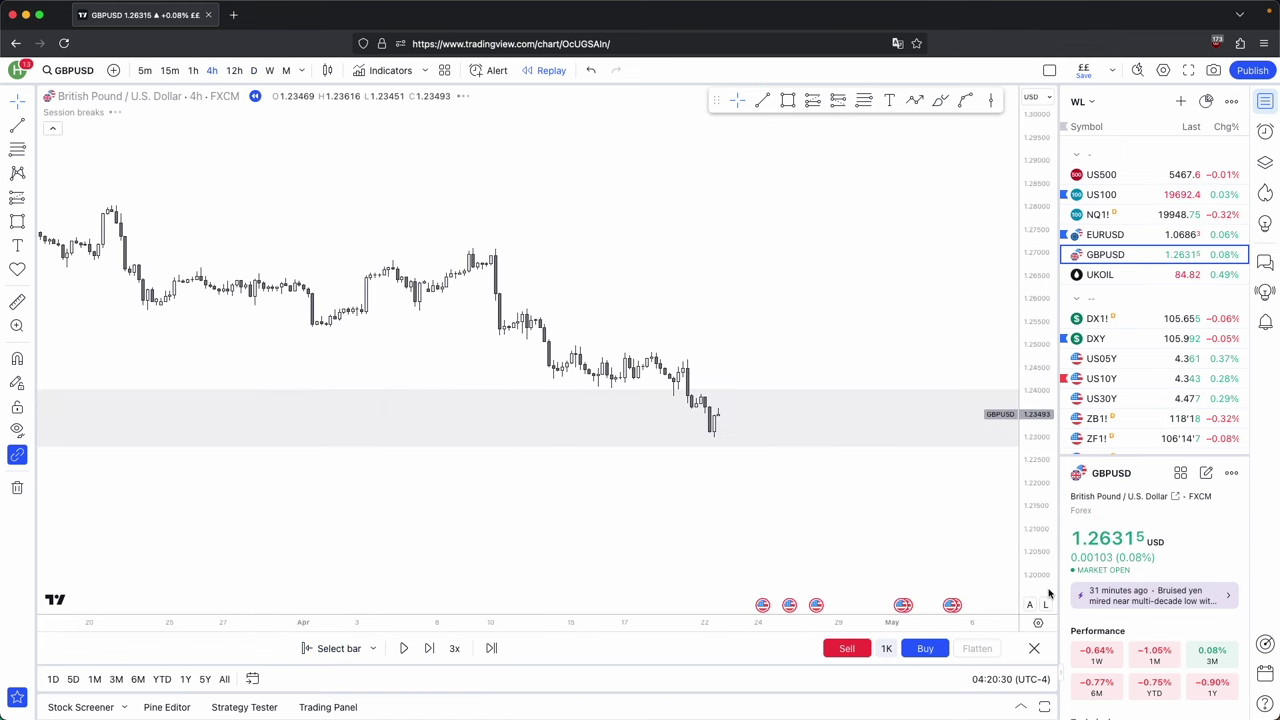
pyautogui.click(429, 648)
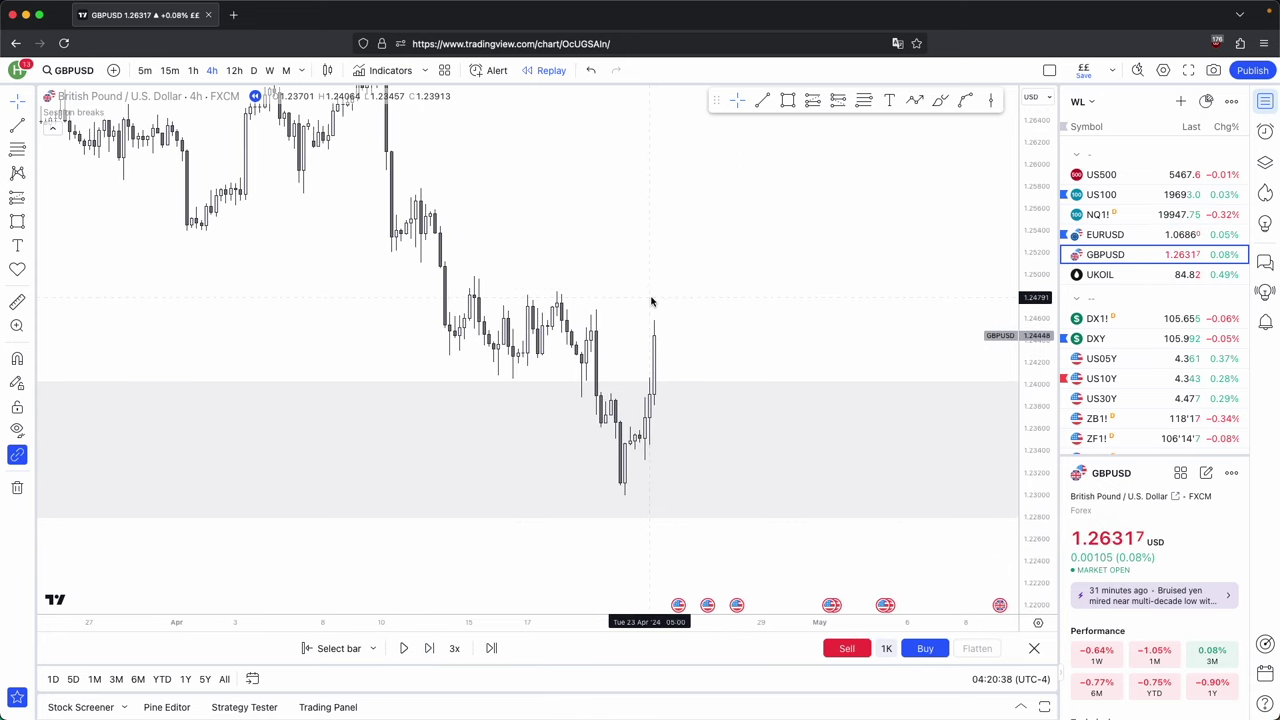
# Draw short horizontal trend lines at the minor swing high near 1.2392 and swing low near 1.2361 inside the zone.
pyautogui.scroll(3, 723, 289)
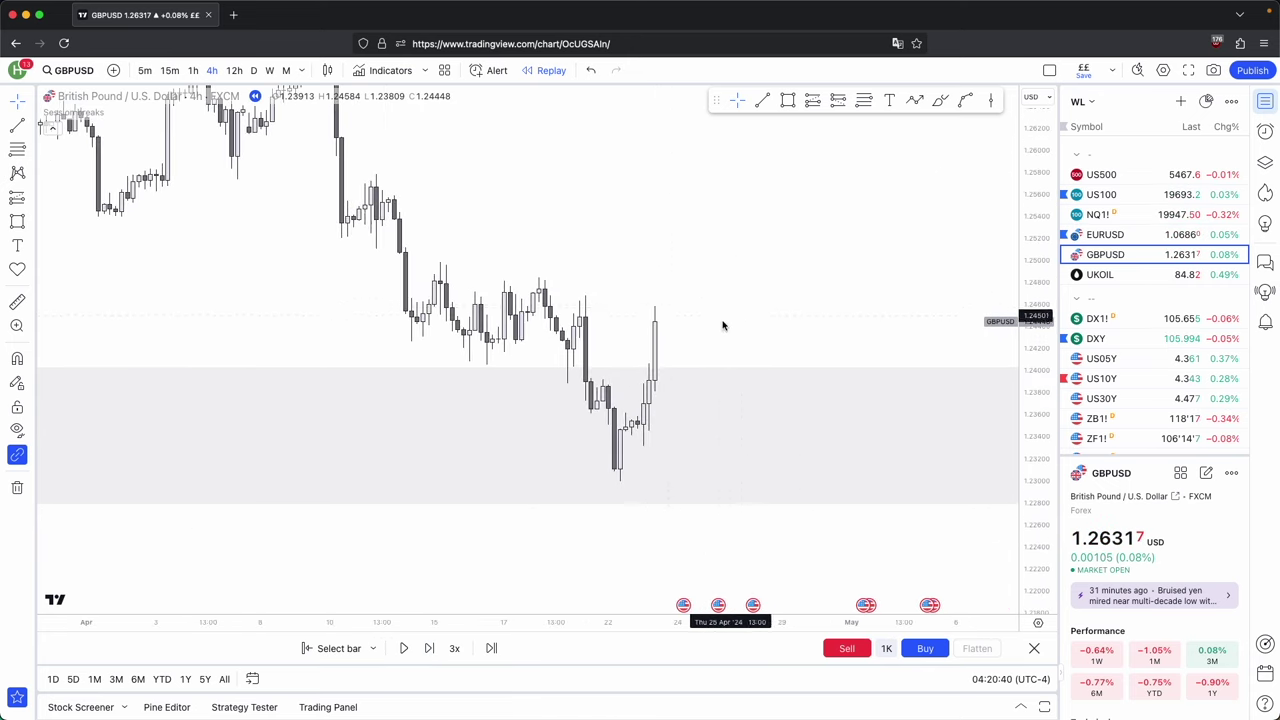
pyautogui.click(759, 103)
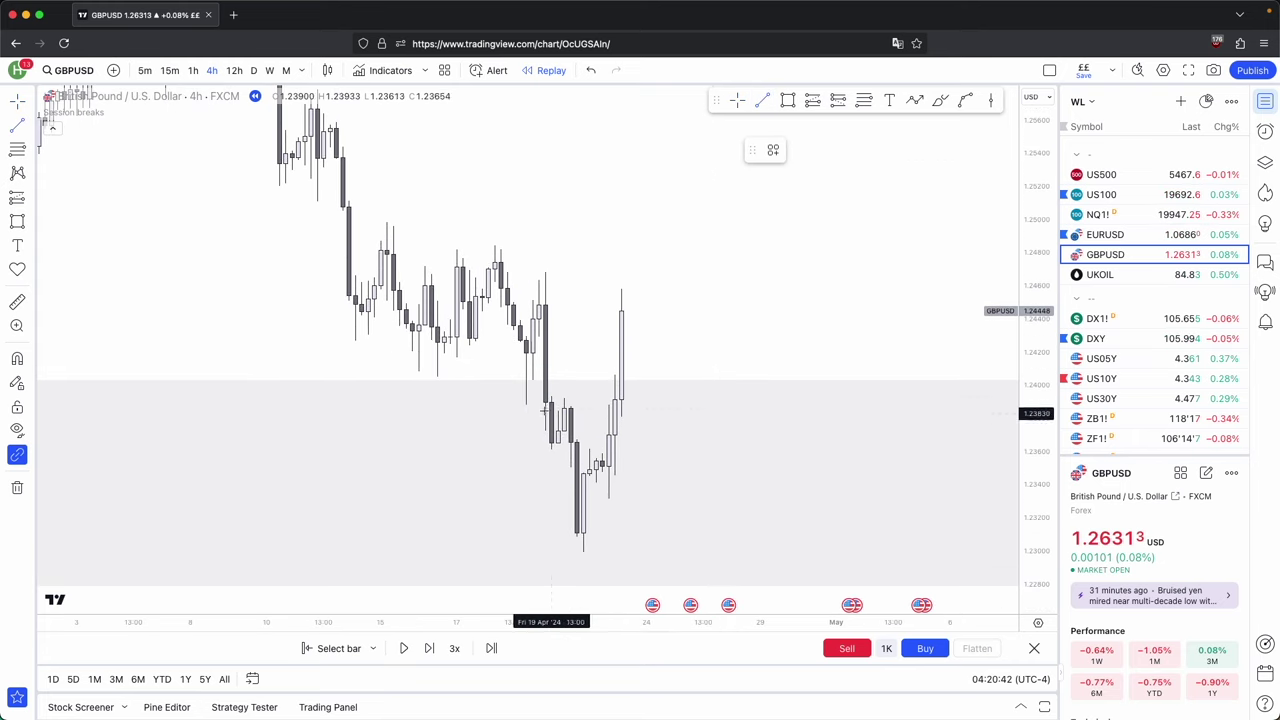
pyautogui.keyDown('shift'); pyautogui.click(609, 398); pyautogui.keyUp('shift')
pyautogui.click(755, 425)
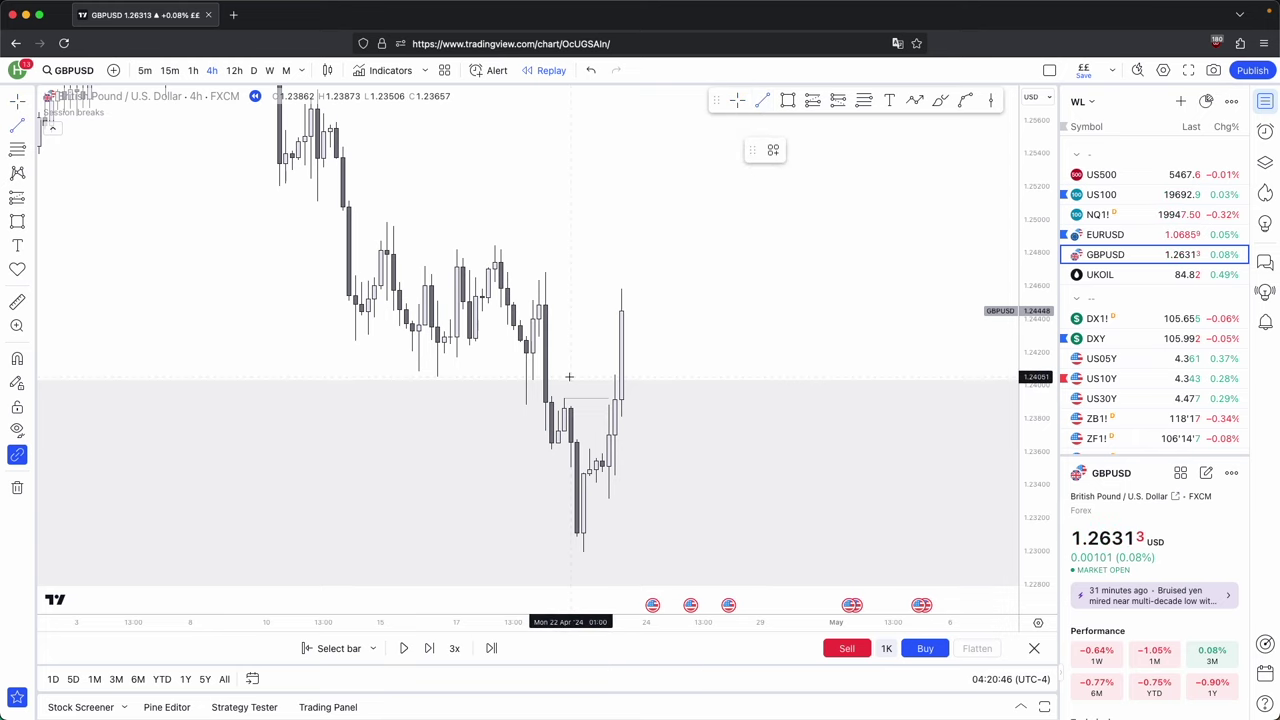
pyautogui.keyDown('super'); pyautogui.click(551, 449); pyautogui.keyUp('super')
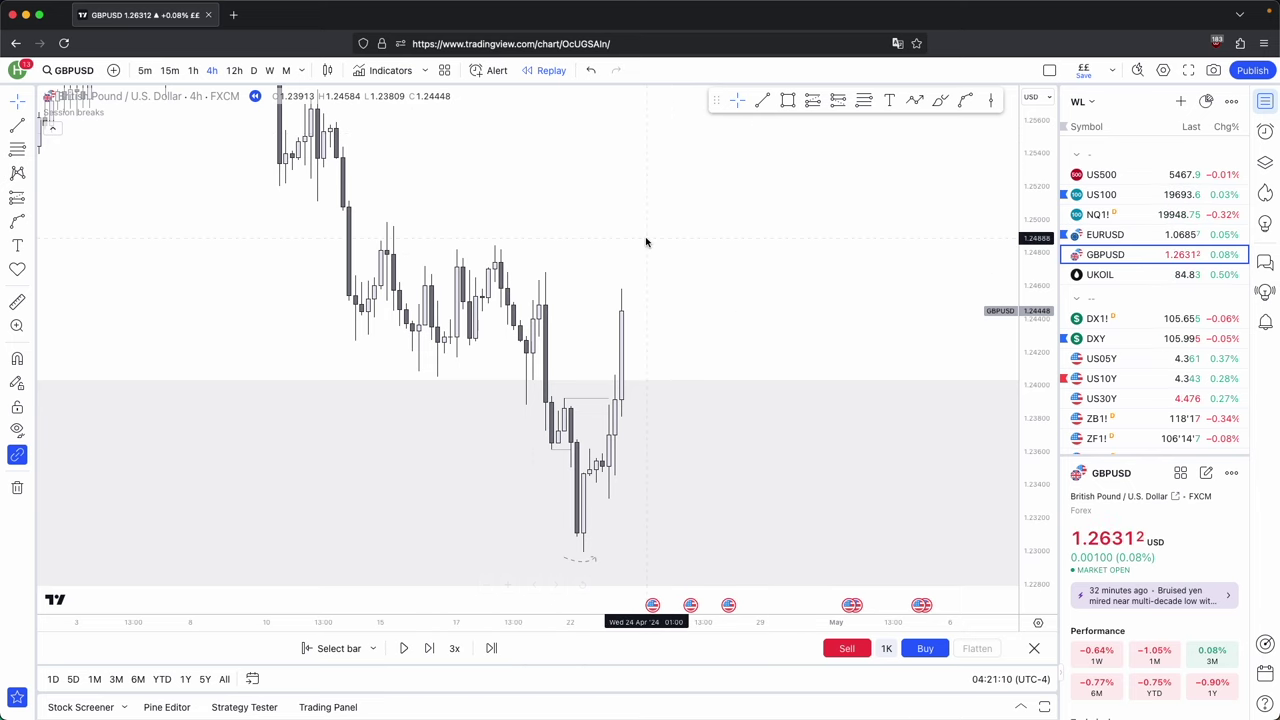
# Draw a descending trend line above the consolidation highs, from 15 April at about 1.2505 to 19 April at about 1.2478.
pyautogui.moveTo(654, 254); pyautogui.dragTo(678, 287)
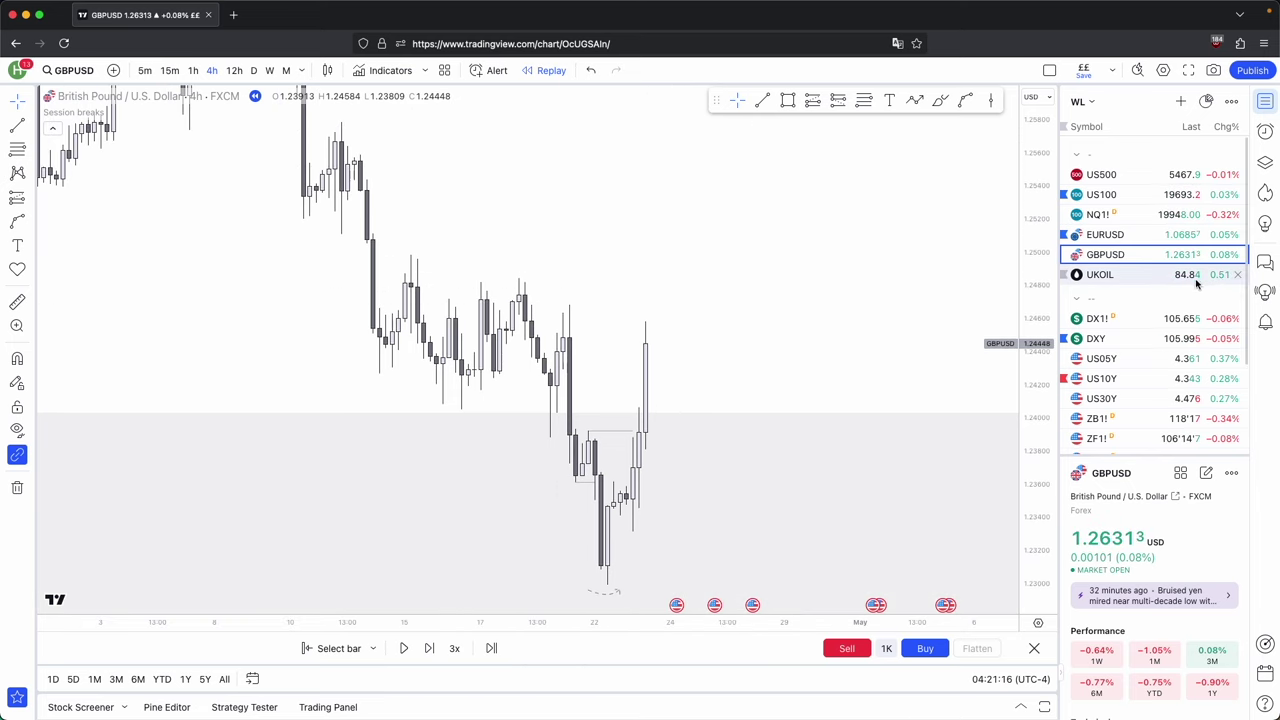
pyautogui.scroll(-3, 775, 303)
pyautogui.moveTo(775, 303); pyautogui.dragTo(749, 299)
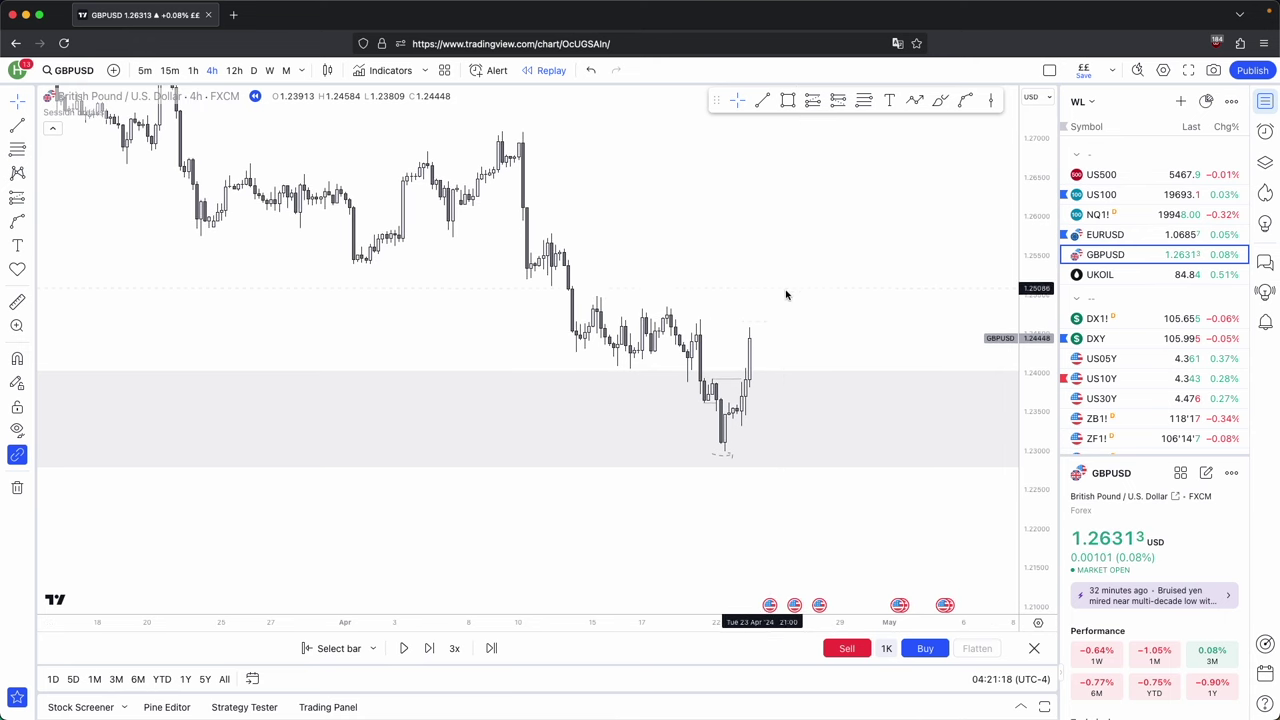
pyautogui.moveTo(1035, 338); pyautogui.dragTo(1035, 287)
pyautogui.moveTo(815, 257); pyautogui.dragTo(785, 261)
pyautogui.scroll(2, 783, 261)
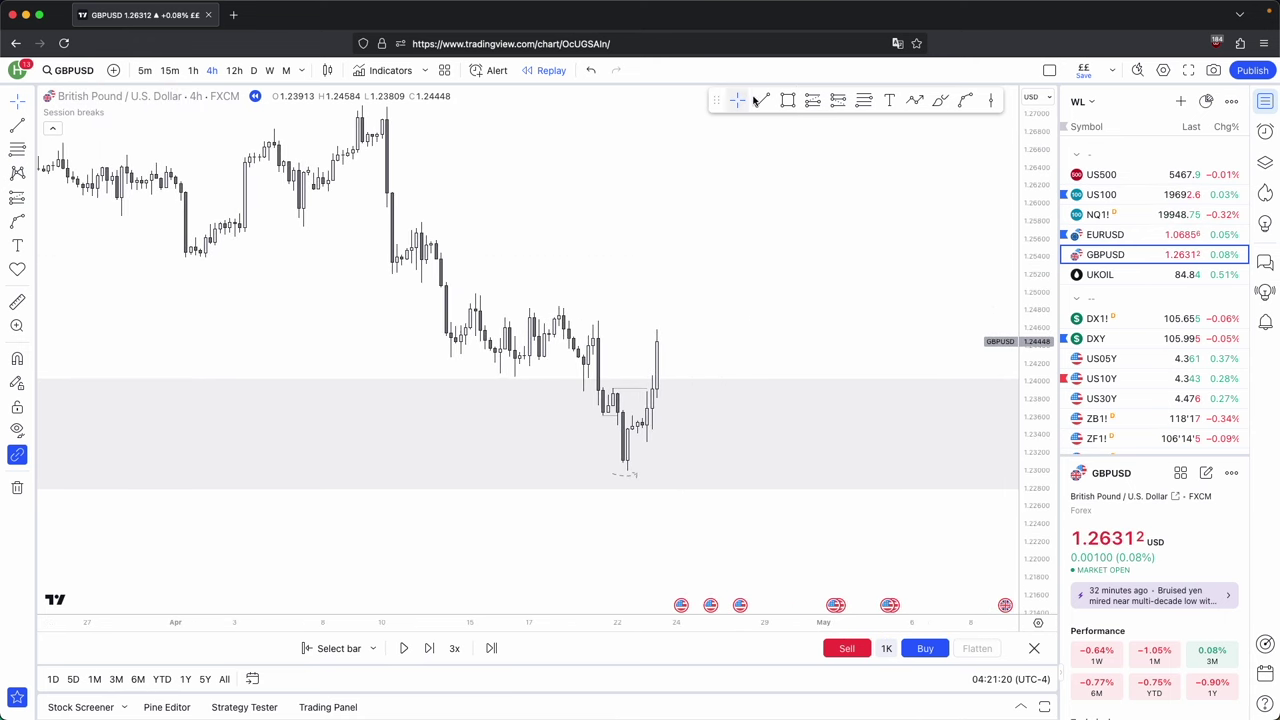
pyautogui.click(475, 288)
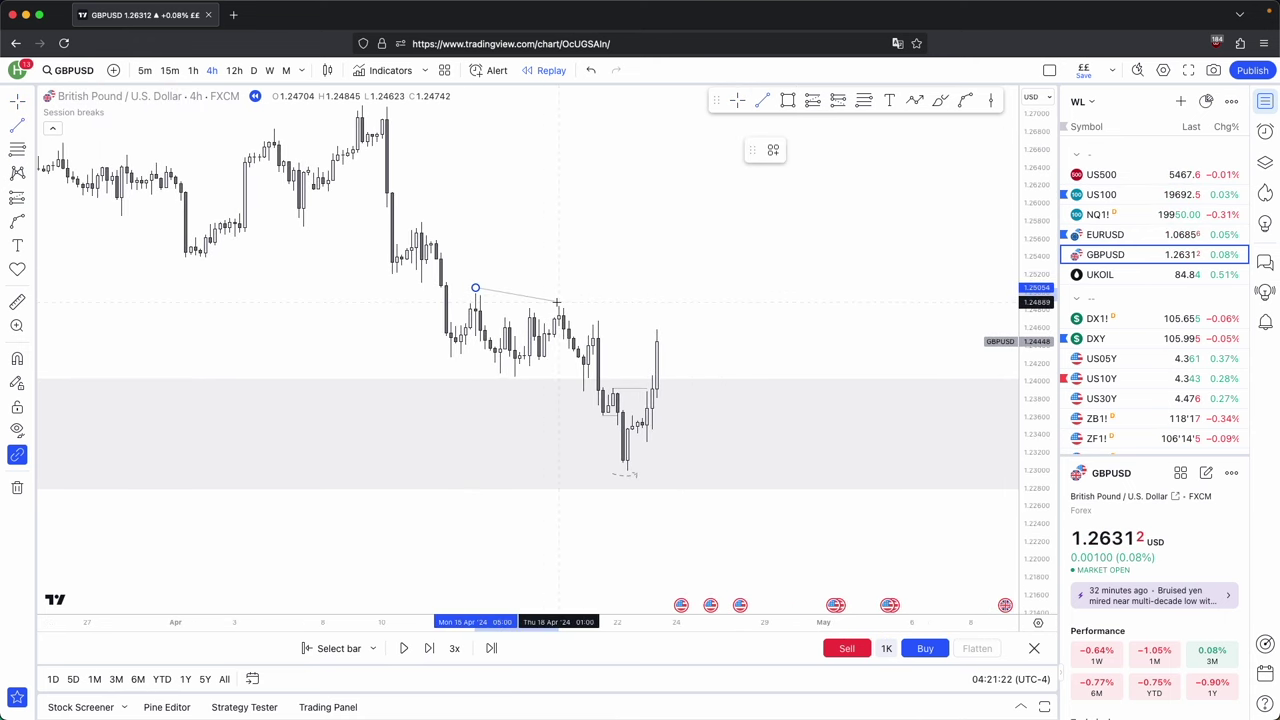
pyautogui.click(598, 311)
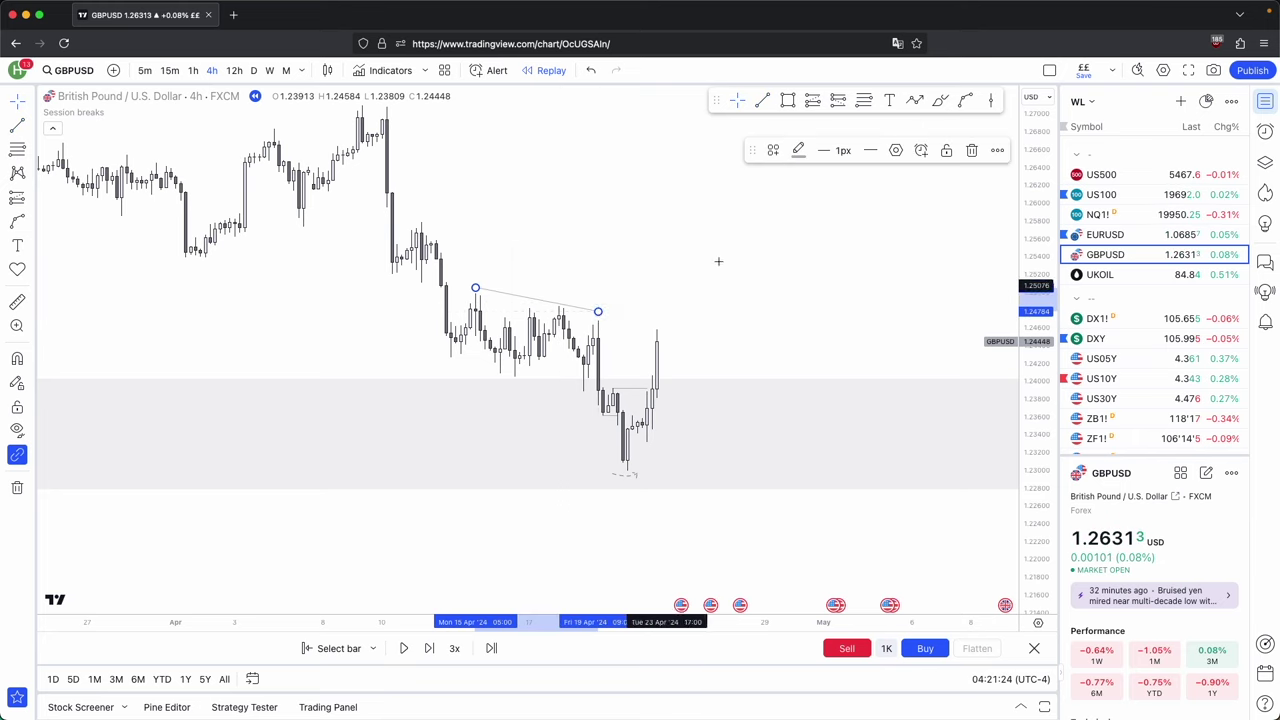
# Apply the saved drawing template that adds the $$ label to the descending trend line.
pyautogui.doubleClick(598, 311)
pyautogui.click(743, 263)
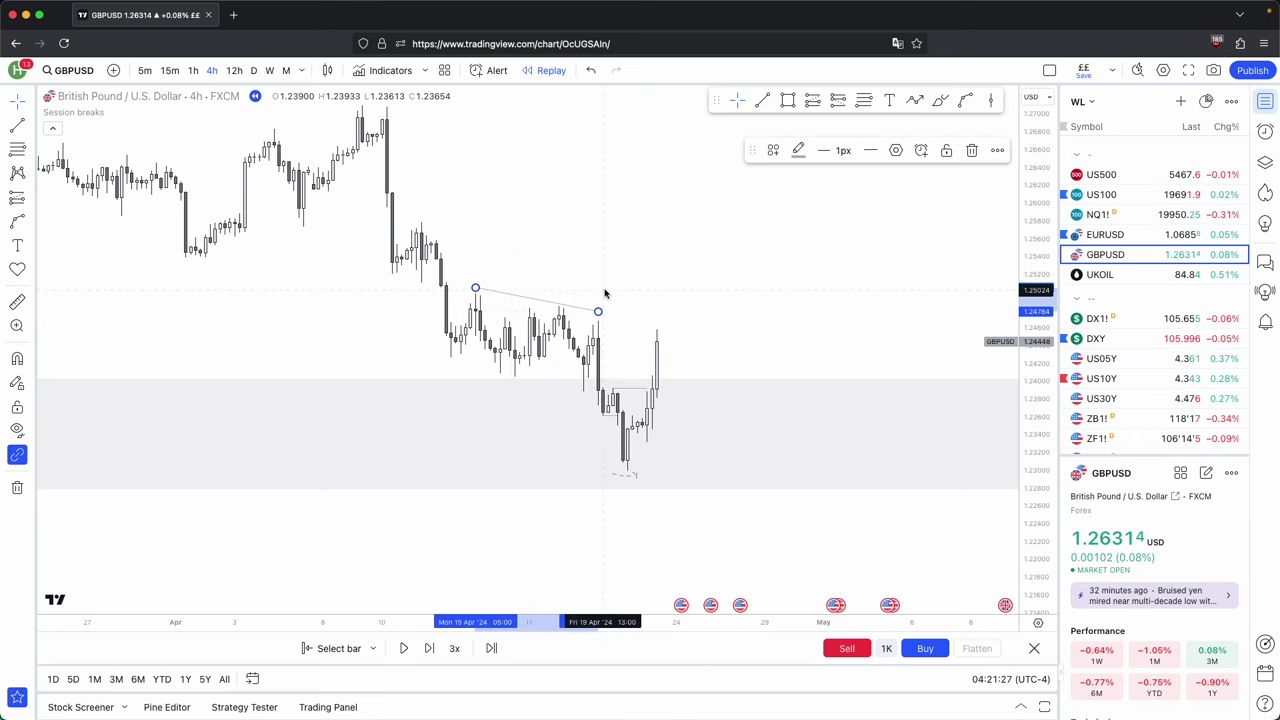
pyautogui.click(773, 150)
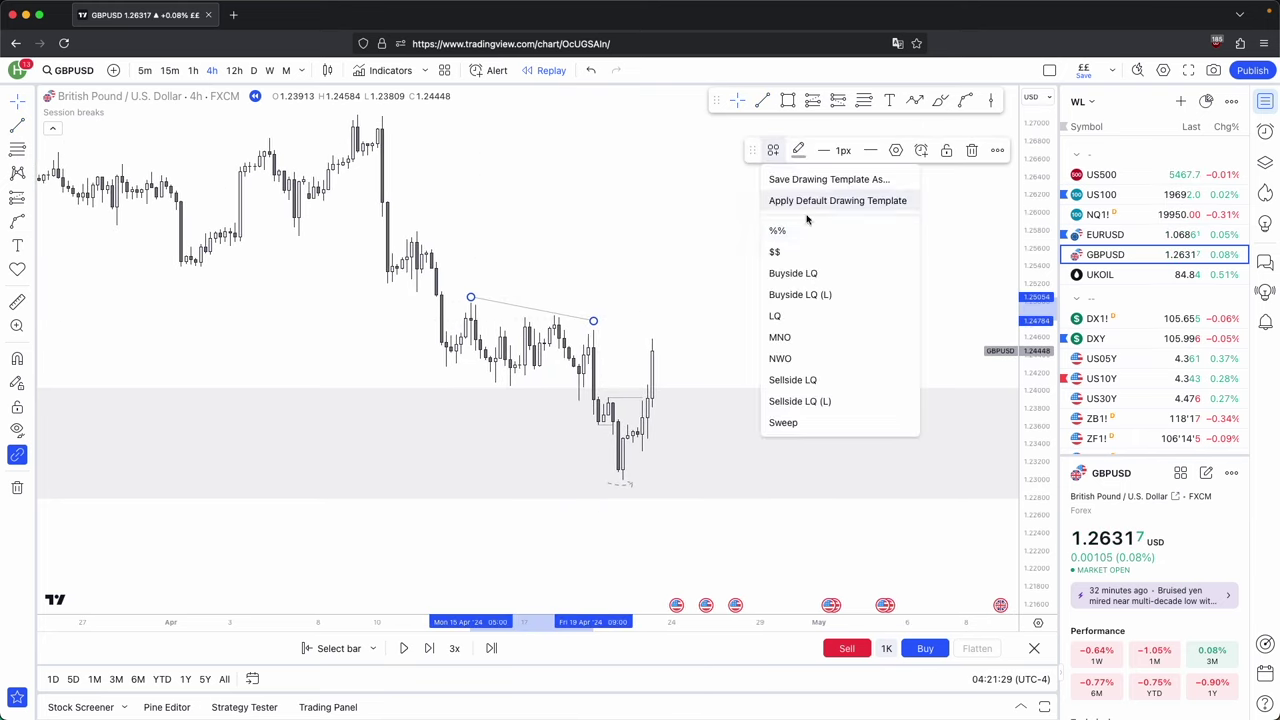
pyautogui.click(800, 316)
pyautogui.click(740, 295)
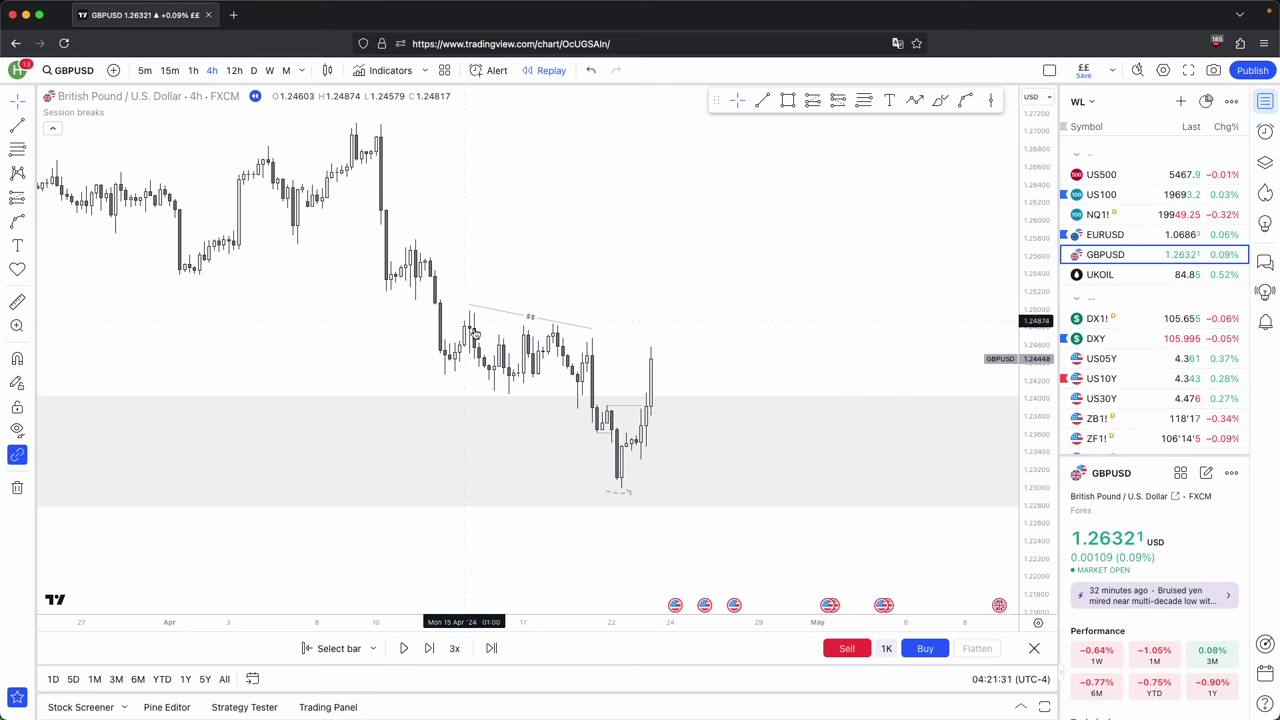
# Try a rectangle around the consolidation from 12 April to 19 April, between about 1.2401 and 1.2499.
pyautogui.moveTo(545, 282); pyautogui.dragTo(540, 308)
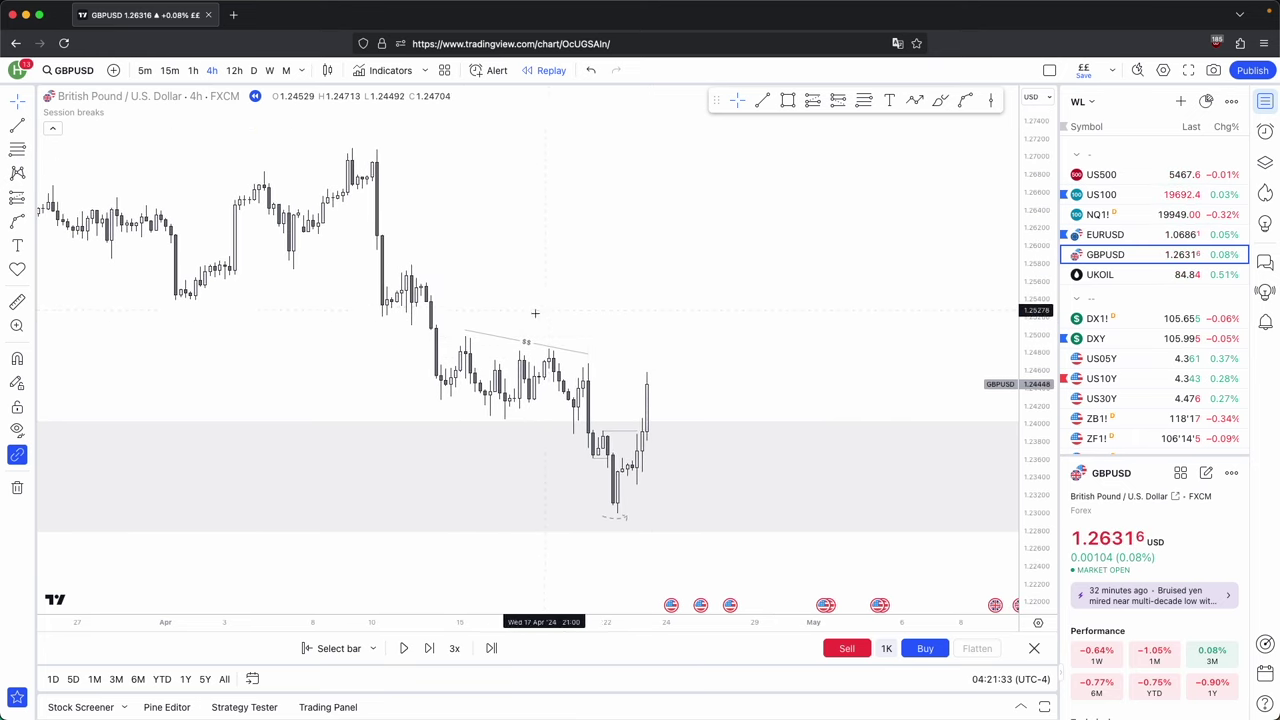
pyautogui.click(461, 338)
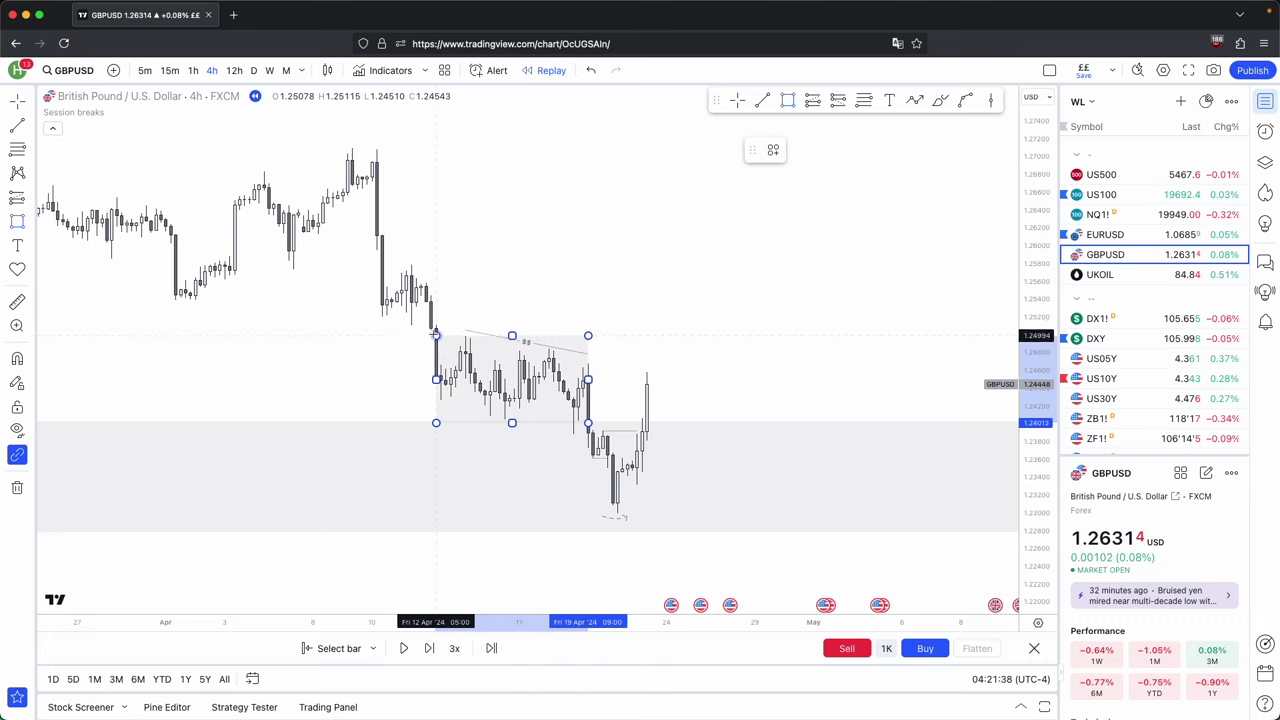
pyautogui.click(531, 316)
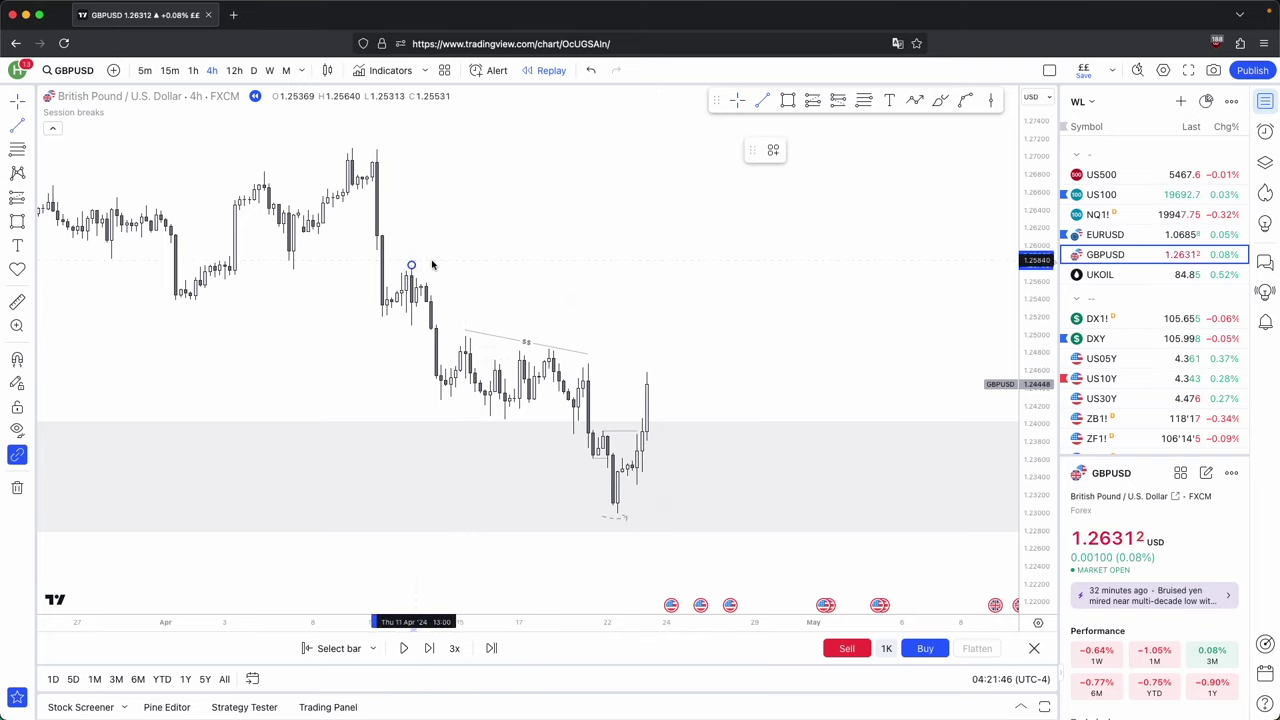
# Draw a horizontal trend line at about 1.2579 from 11 April to 26 April and apply the saved Buyside LQ template.
pyautogui.moveTo(411, 265); pyautogui.dragTo(730, 265)
pyautogui.click(773, 150)
pyautogui.click(860, 298)
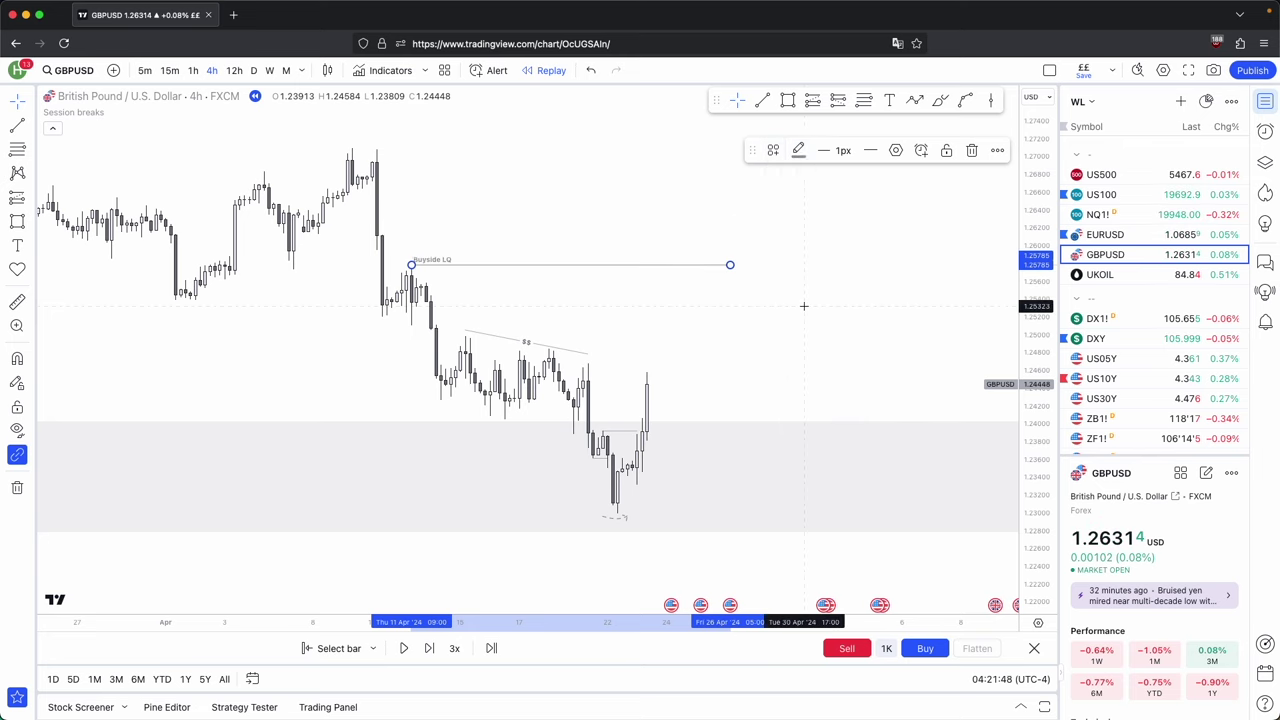
pyautogui.moveTo(779, 304); pyautogui.dragTo(775, 334)
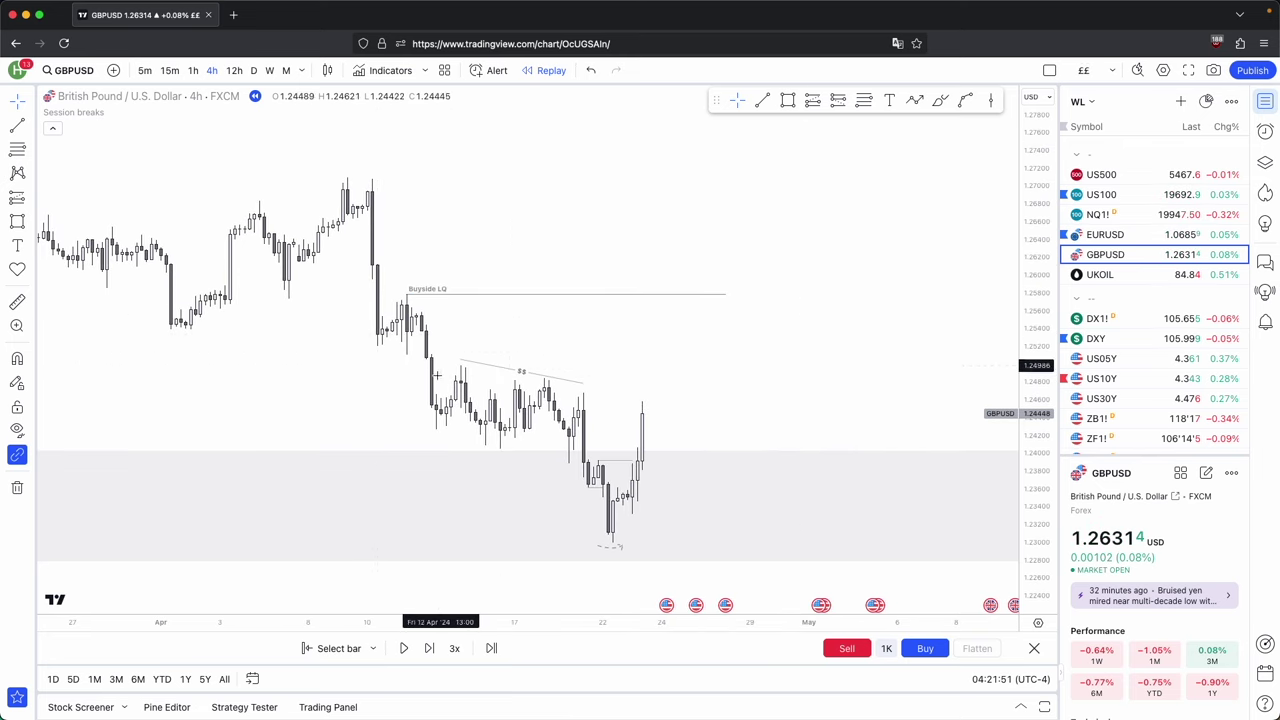
# Switch the chart to the daily timeframe and examine the April candles around the marked liquidity levels.
pyautogui.click(253, 70)
pyautogui.moveTo(700, 383); pyautogui.dragTo(837, 354)
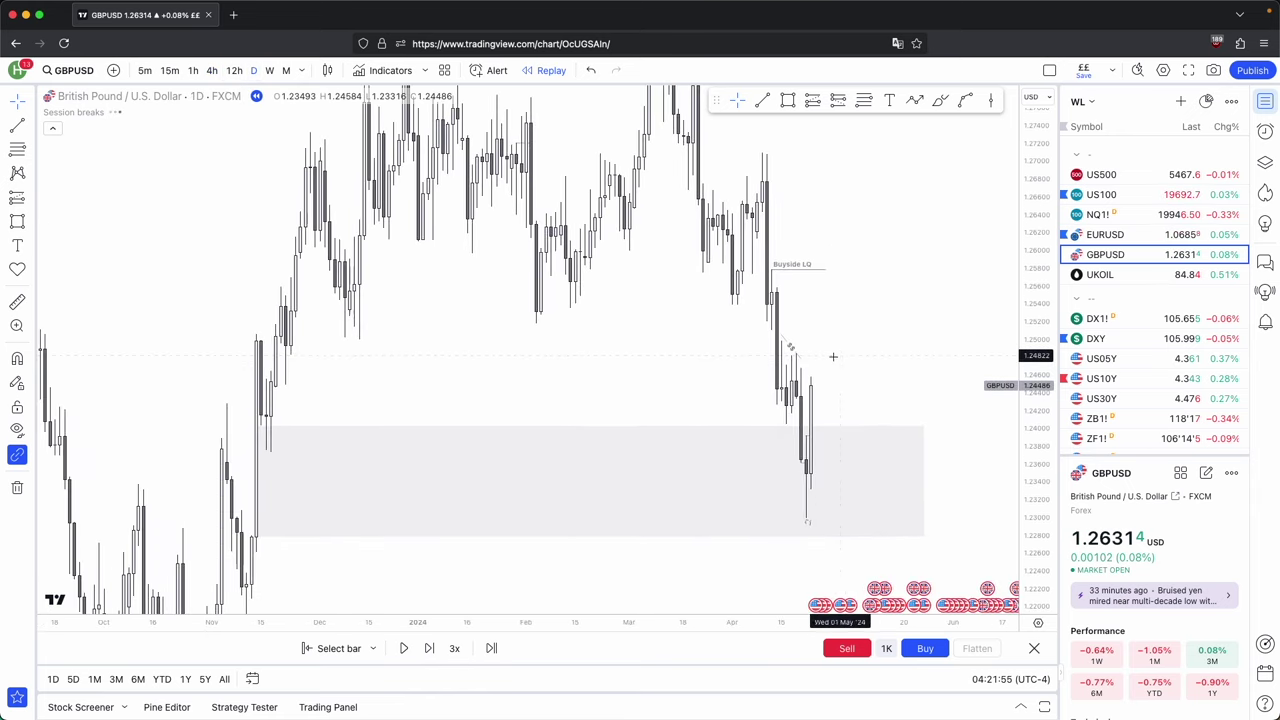
pyautogui.scroll(5, 763, 368)
pyautogui.moveTo(763, 368); pyautogui.dragTo(857, 337)
pyautogui.scroll(3, 834, 334)
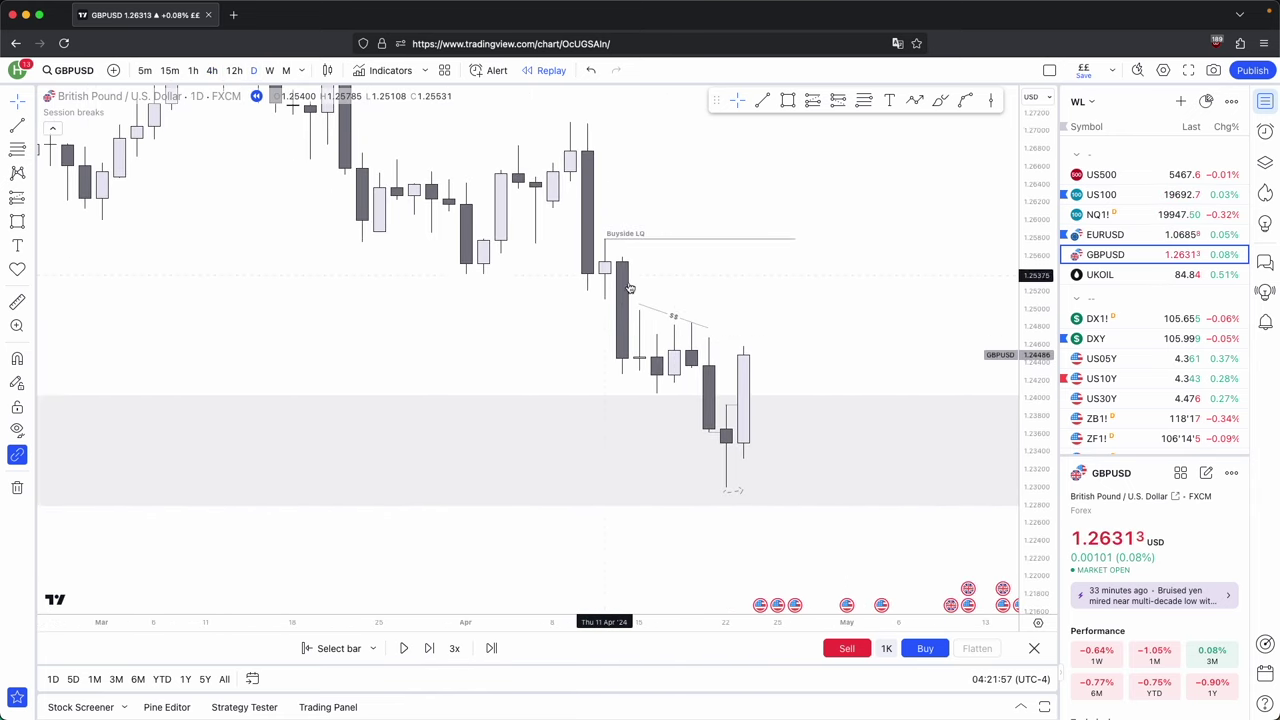
pyautogui.scroll(1, 770, 317)
pyautogui.scroll(1, 770, 317)
# Draw a horizontal trend line at about 1.2485 from the 18 April daily high to 2 May.
pyautogui.click(762, 100)
pyautogui.click(629, 323)
pyautogui.click(836, 323)
pyautogui.click(893, 297)
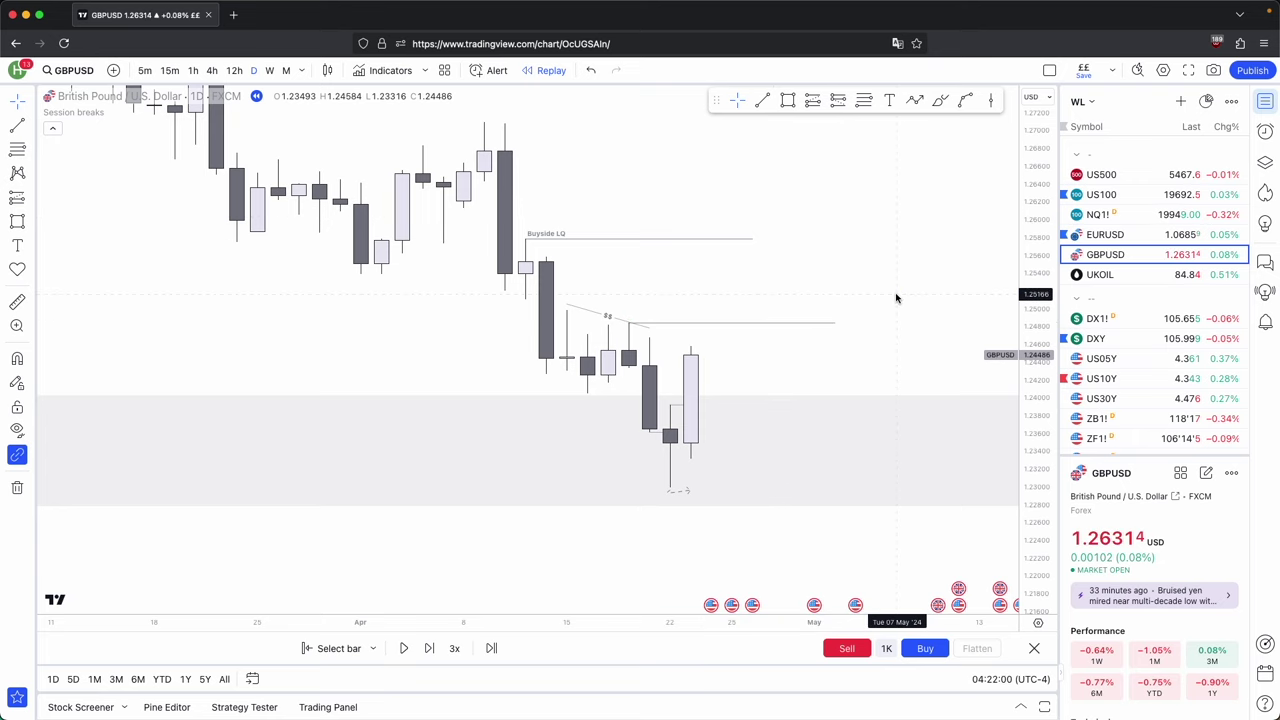
pyautogui.moveTo(893, 297); pyautogui.dragTo(818, 306)
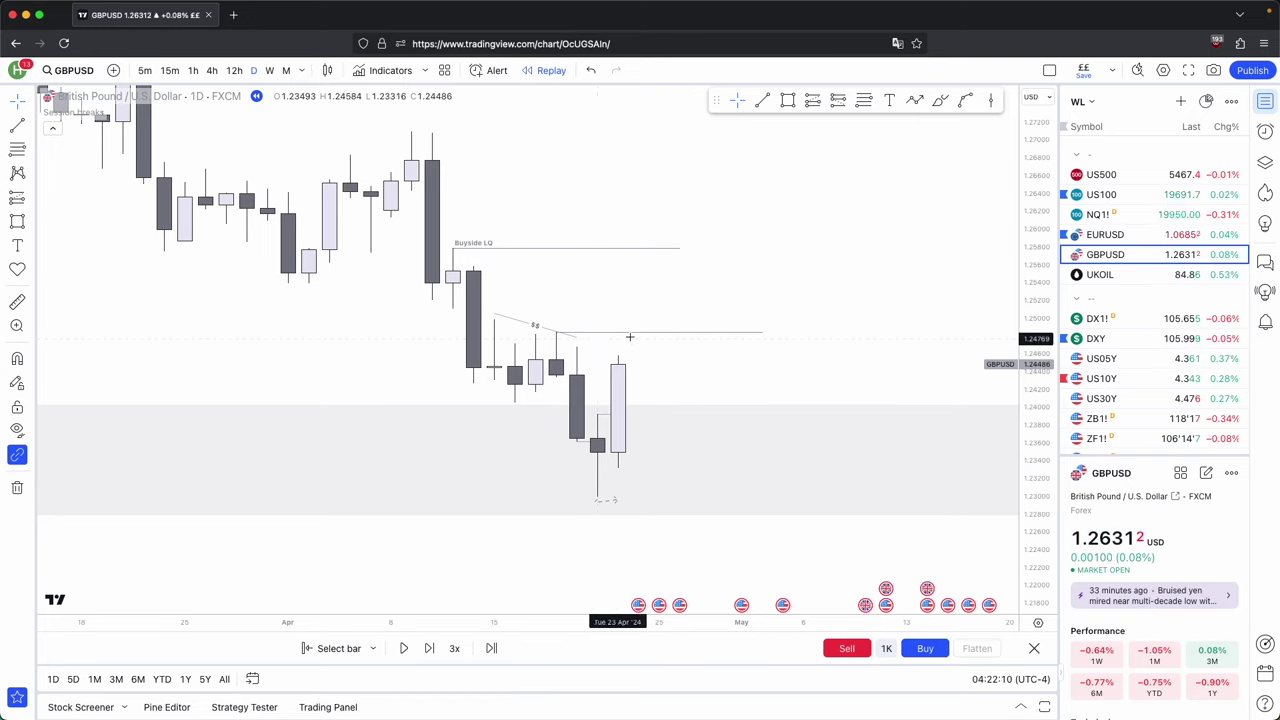
pyautogui.click(628, 337)
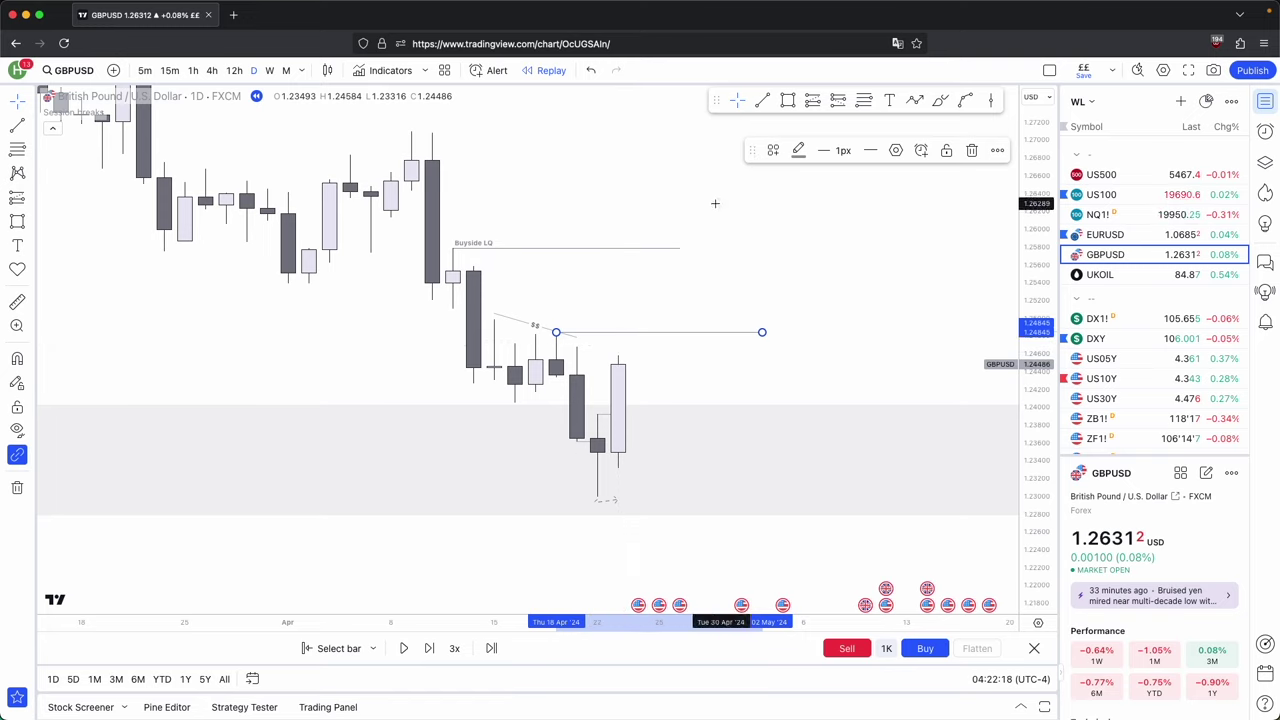
pyautogui.click(689, 237)
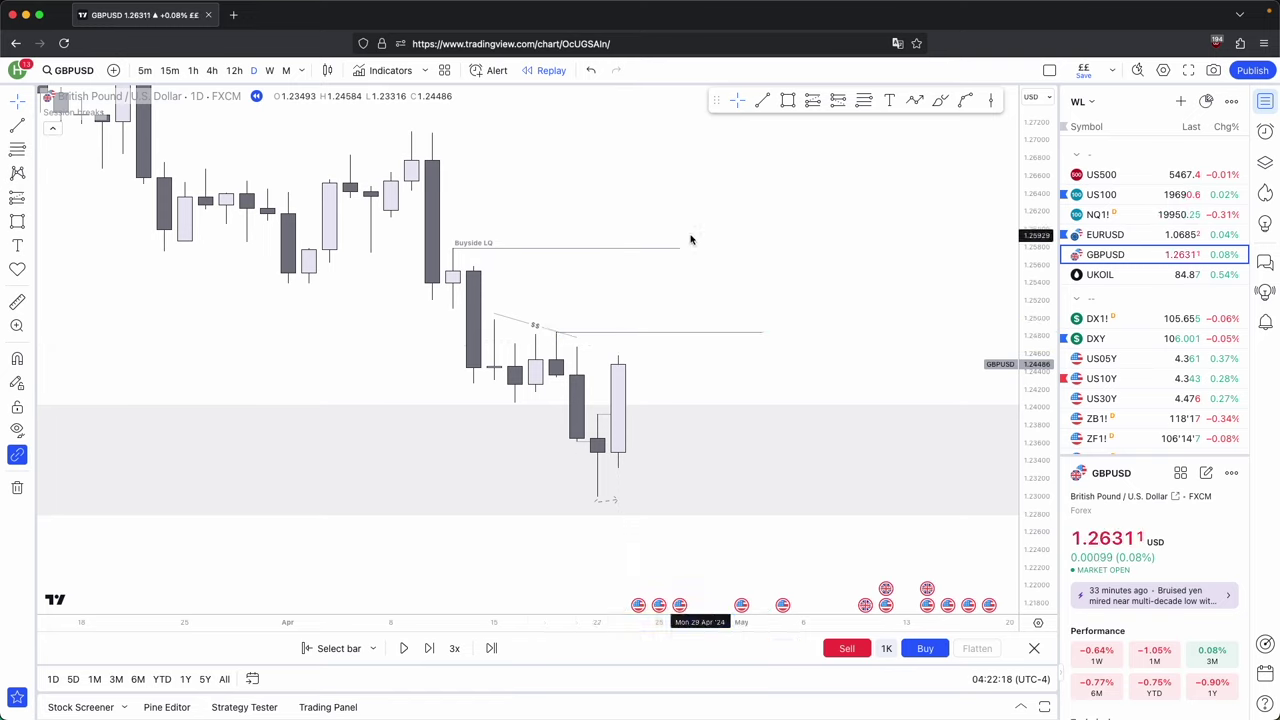
pyautogui.hotkey('alt', 'shift', 'r')
pyautogui.click(452, 247)
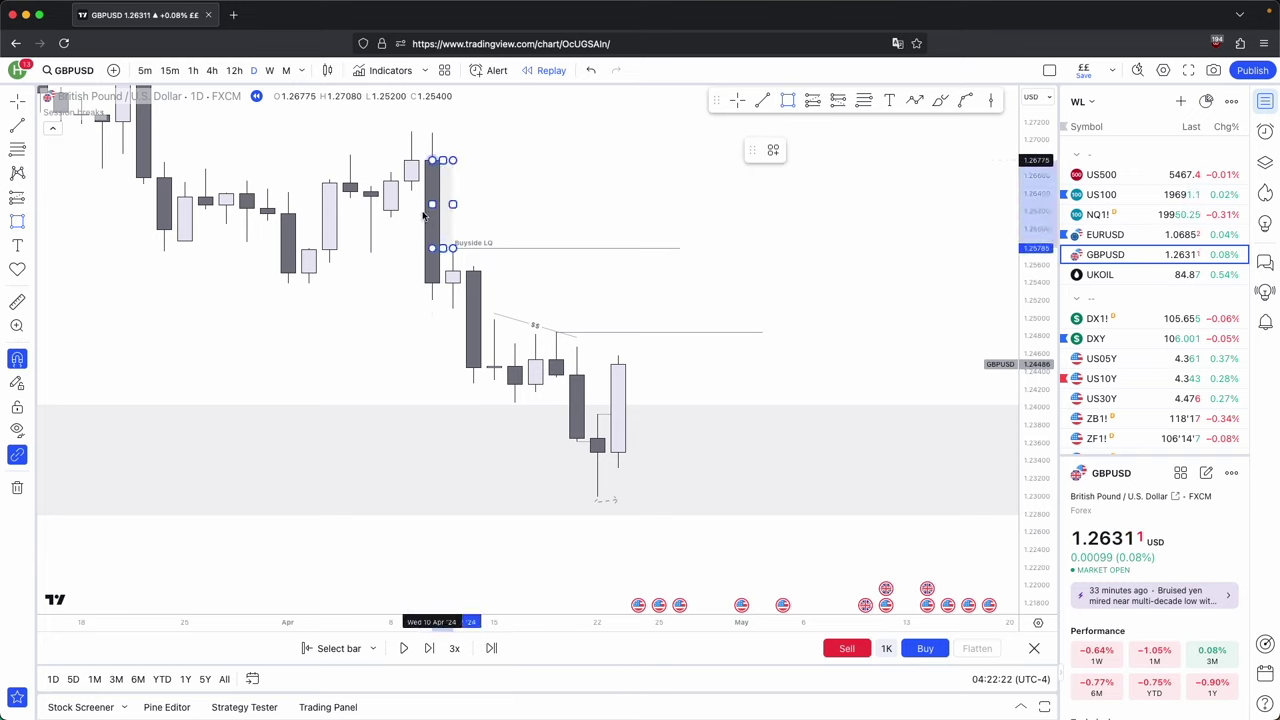
pyautogui.press('Escape')
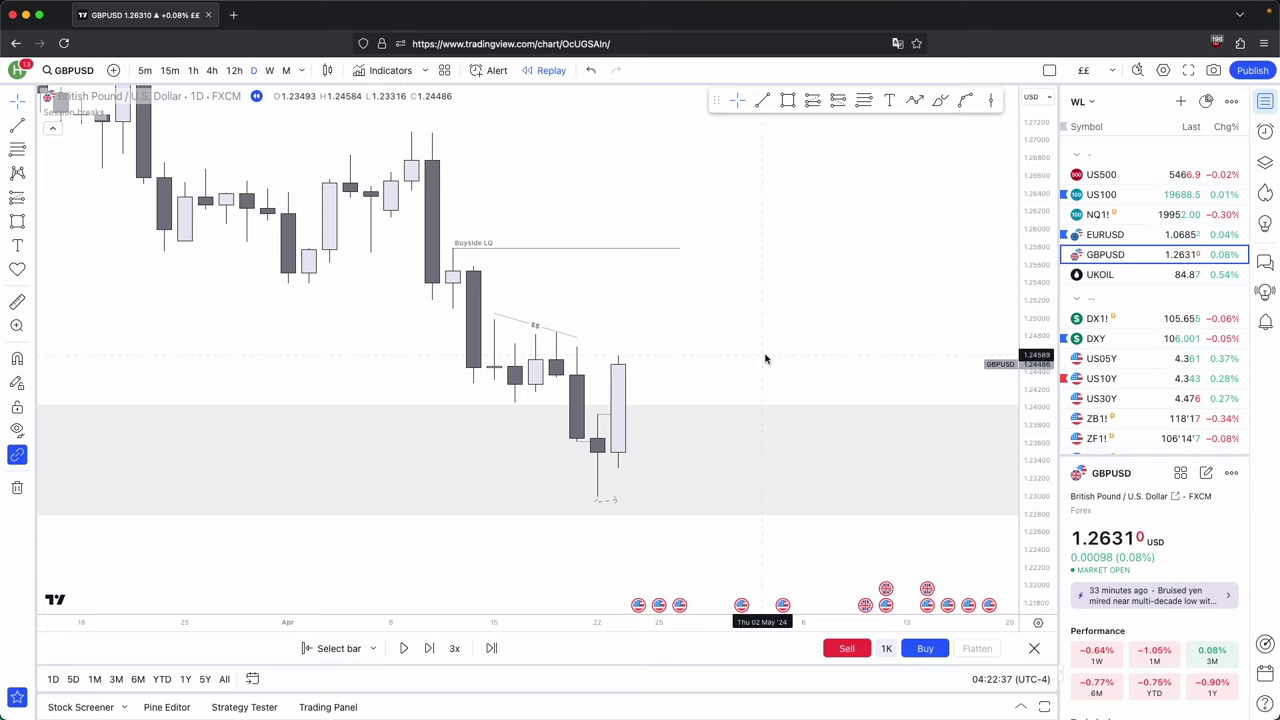
# Switch the chart to the 4-hour timeframe and advance the replay by one bar.
pyautogui.scroll(-5, 766, 360)
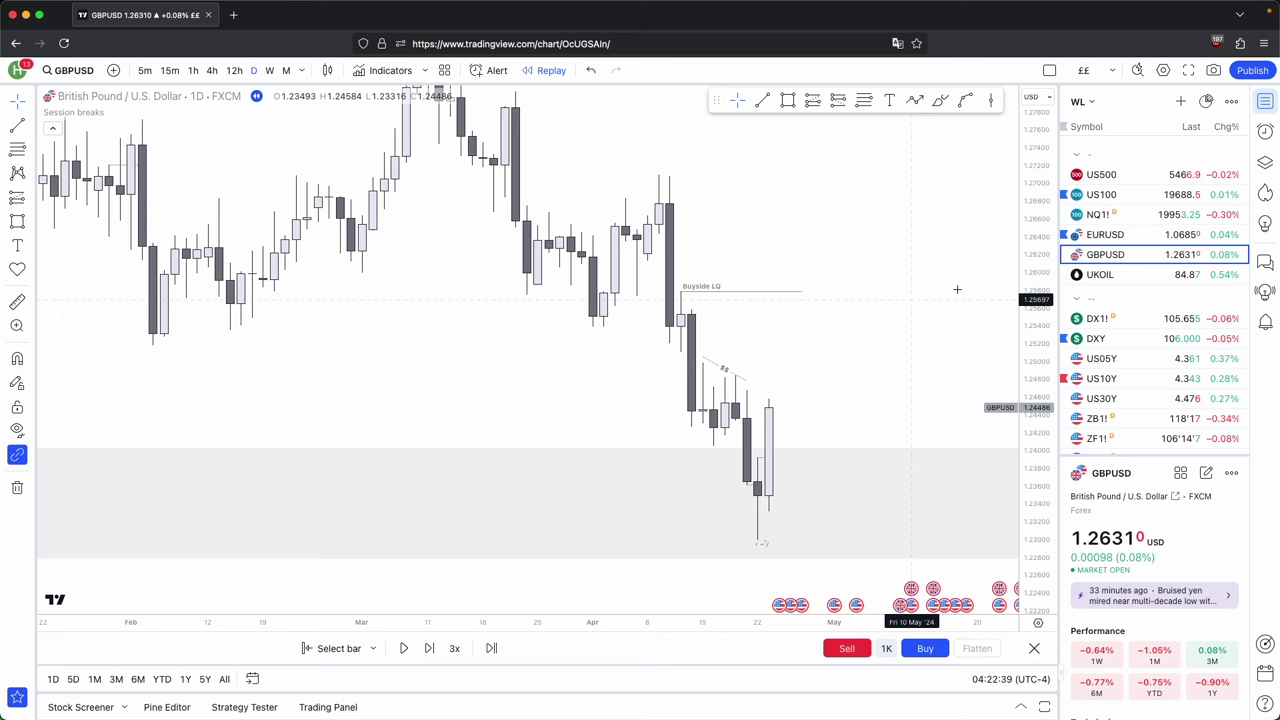
pyautogui.scroll(-2, 1045, 341)
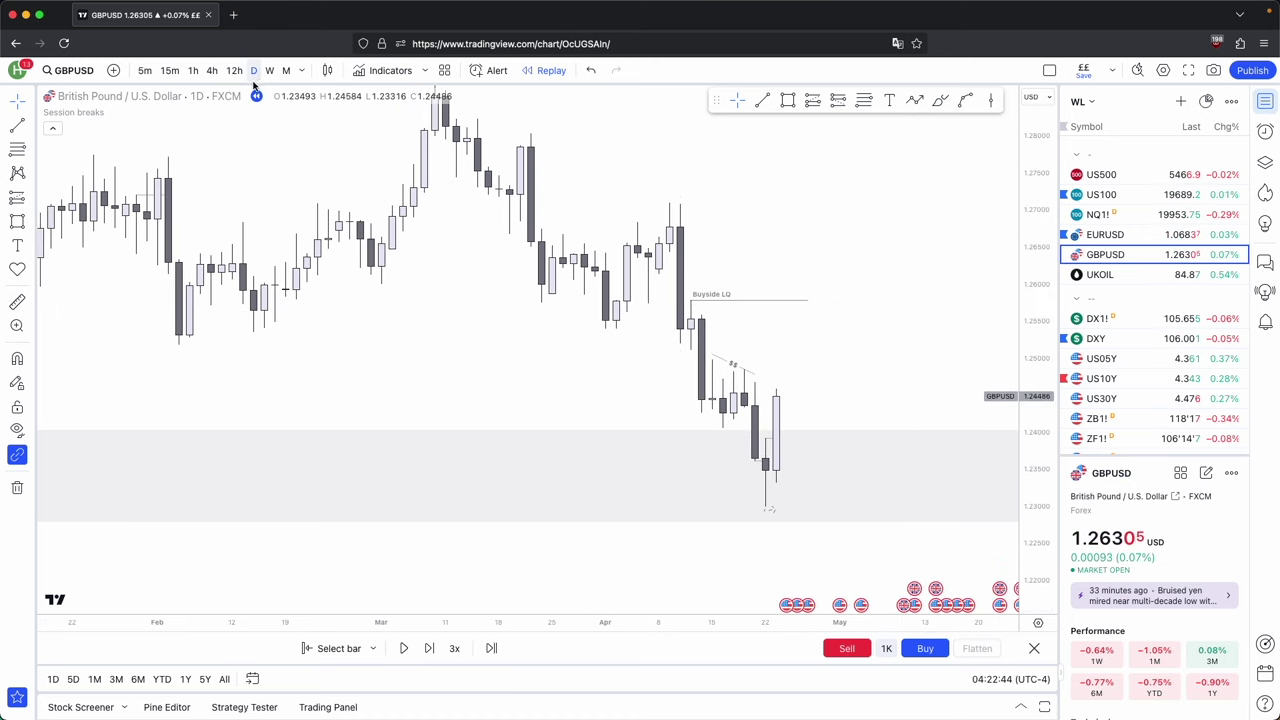
pyautogui.click(213, 73)
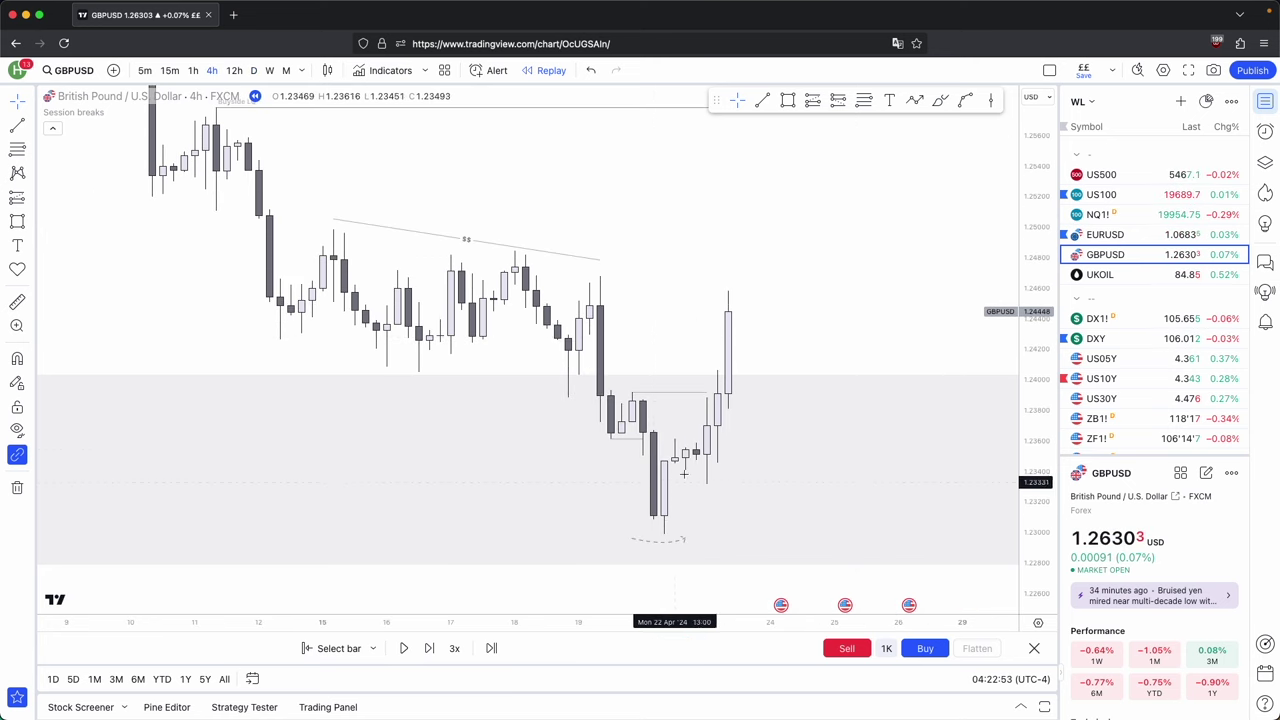
pyautogui.moveTo(709, 330); pyautogui.dragTo(665, 325)
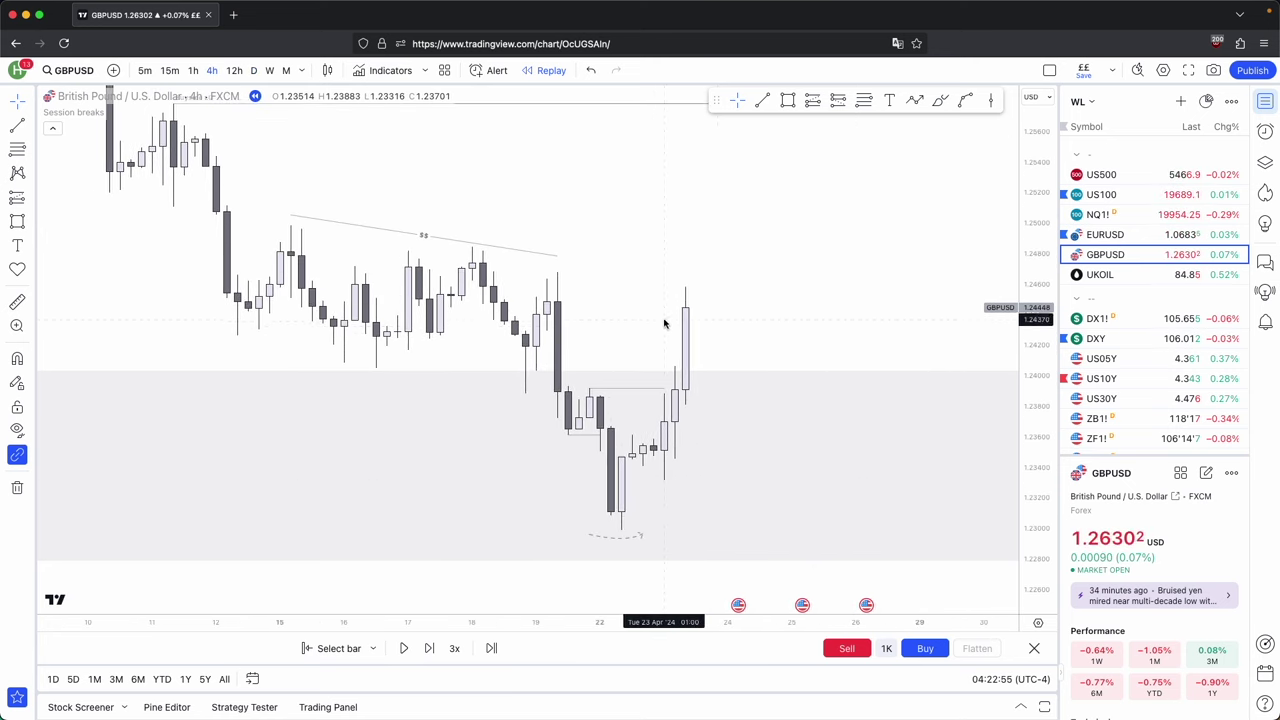
pyautogui.hscroll(4, 740, 320)
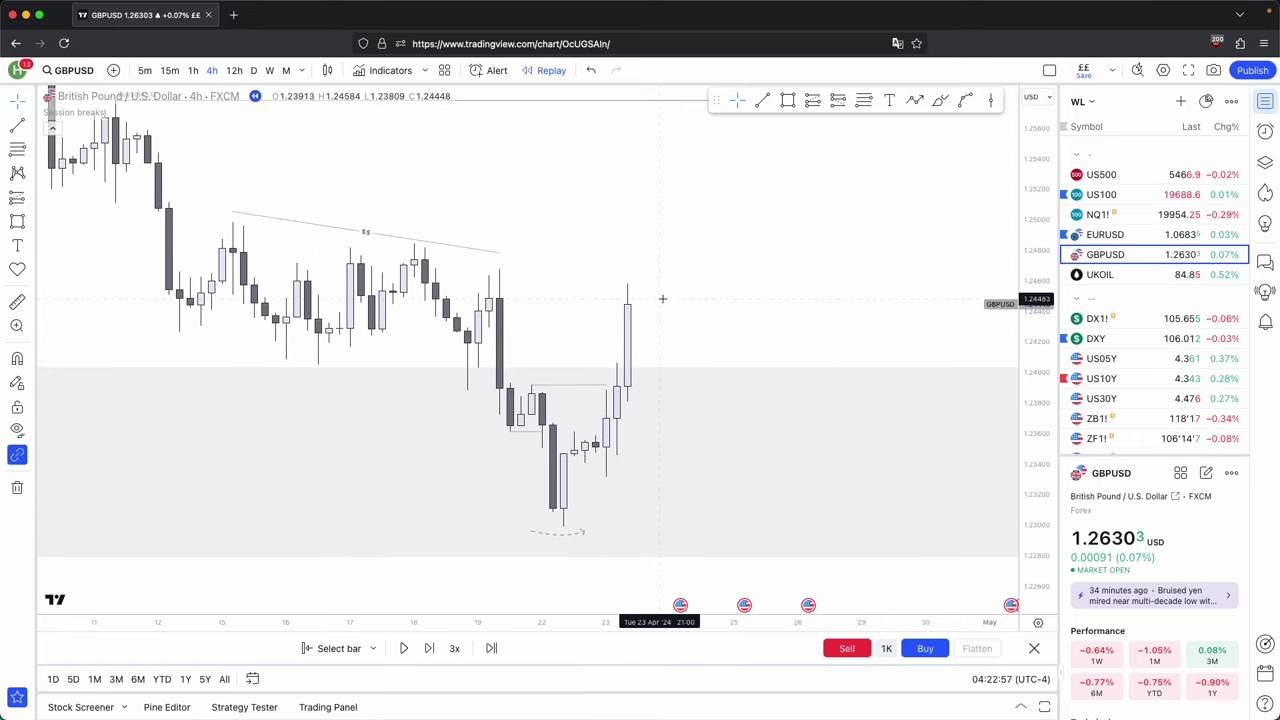
pyautogui.scroll(-3, 746, 289)
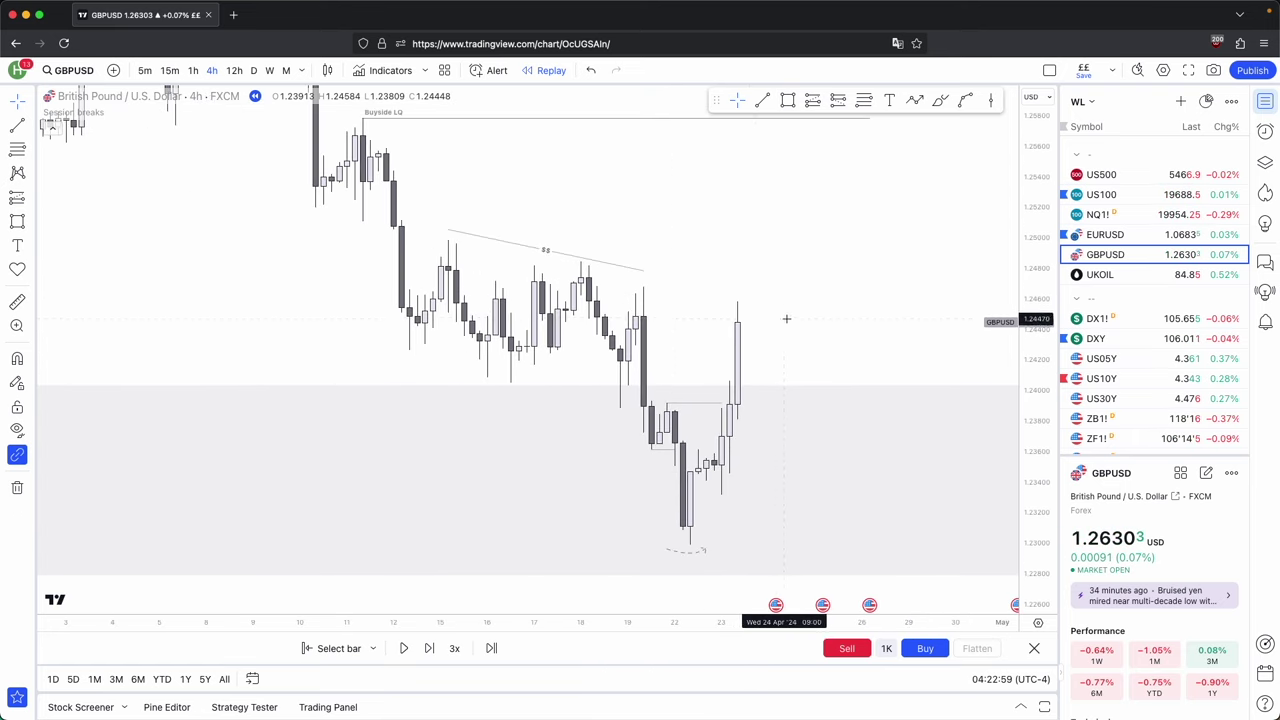
pyautogui.scroll(1, 879, 294)
pyautogui.moveTo(879, 294); pyautogui.dragTo(766, 284)
pyautogui.click(429, 648)
# Box the gap in the 23 April rally between about 1.2406 and 1.2444, extending the rectangle to 30 April.
pyautogui.click(558, 364)
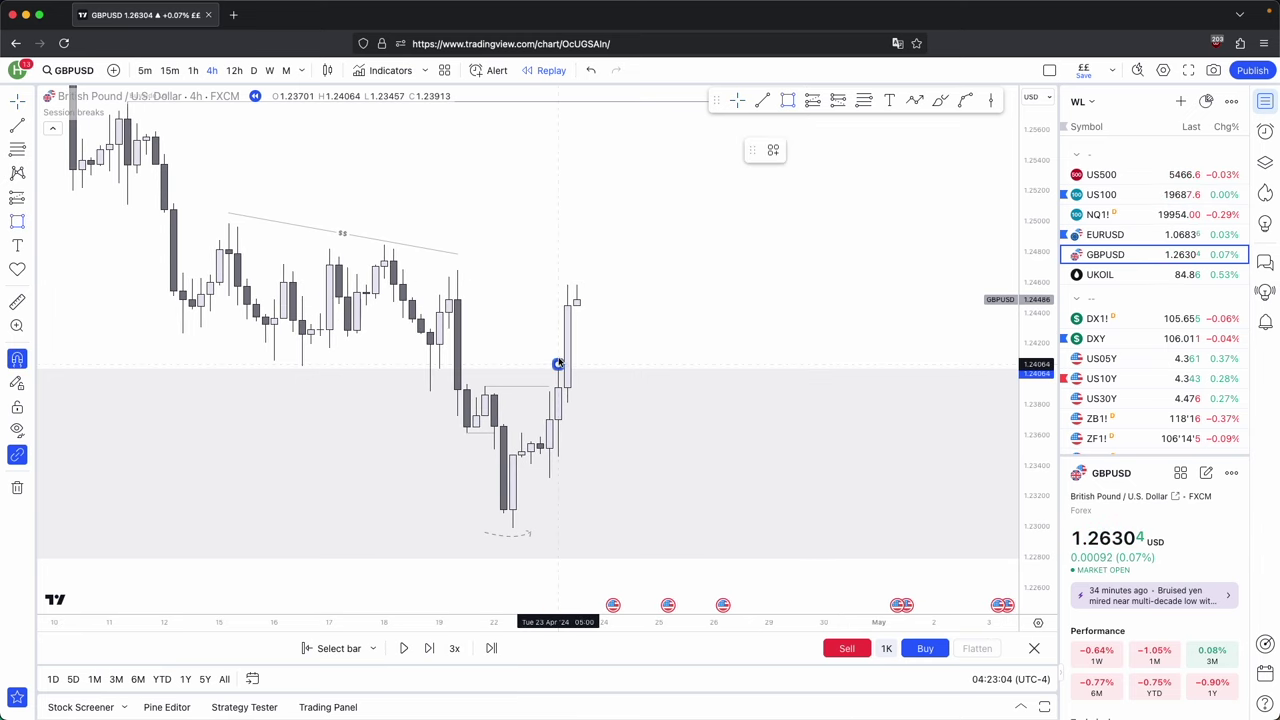
pyautogui.click(577, 306)
pyautogui.moveTo(578, 335); pyautogui.dragTo(850, 333)
pyautogui.click(826, 220)
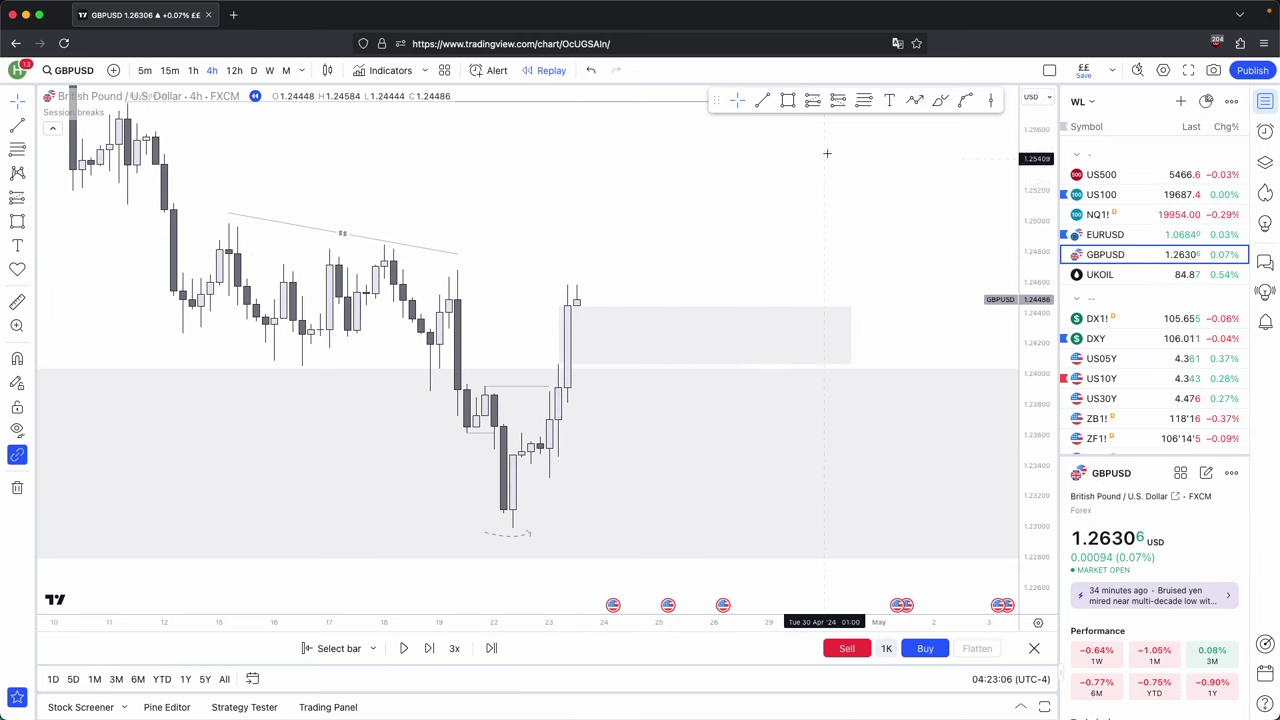
# Box the 22 April sell-off between about 1.2311 and 1.2386, extending the rectangle to 30 April.
pyautogui.click(788, 100)
pyautogui.moveTo(491, 395); pyautogui.dragTo(507, 510)
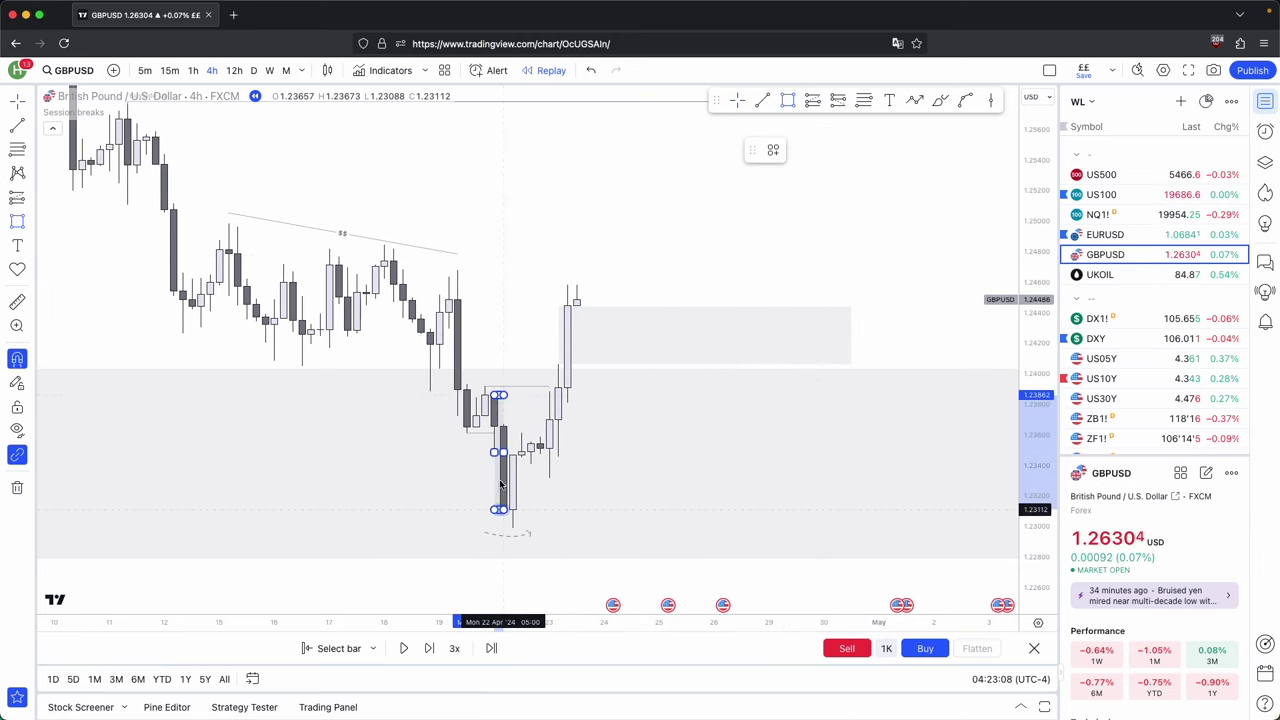
pyautogui.moveTo(501, 455); pyautogui.dragTo(857, 458)
pyautogui.press('Escape')
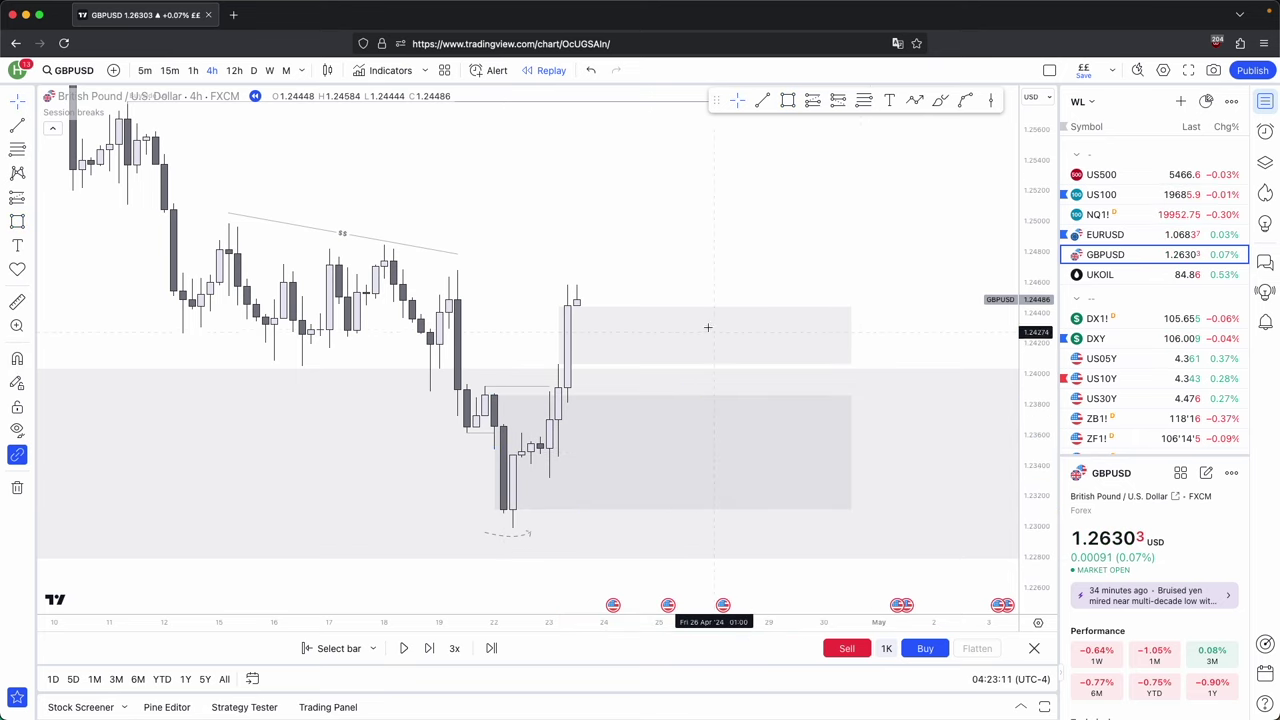
# Delete the large daily zone rectangle behind the two 4-hour boxes.
pyautogui.click(404, 370)
pyautogui.click(972, 153)
pyautogui.moveTo(769, 245); pyautogui.dragTo(814, 229)
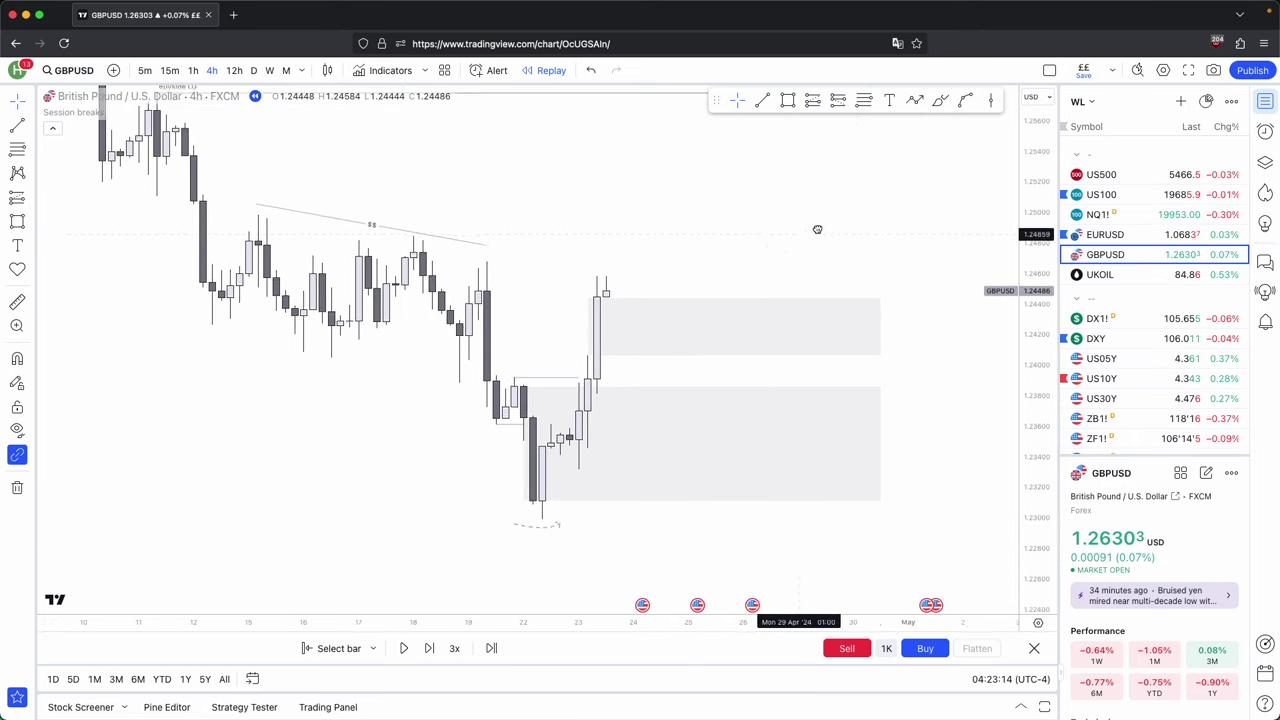
# Sketch an arrow path from about 1.2450 down into the upper box at 1.2420 and up to 1.2485, and delete it.
pyautogui.click(863, 101)
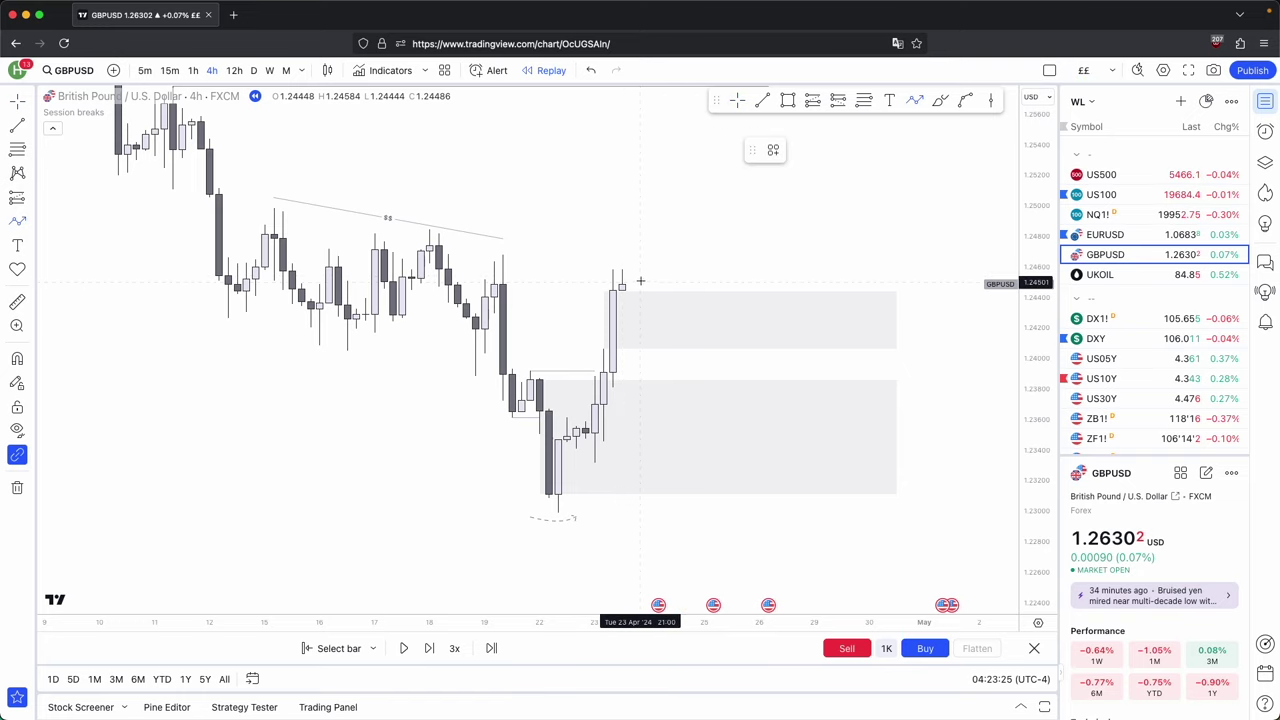
pyautogui.click(640, 280)
pyautogui.click(668, 328)
pyautogui.doubleClick(695, 229)
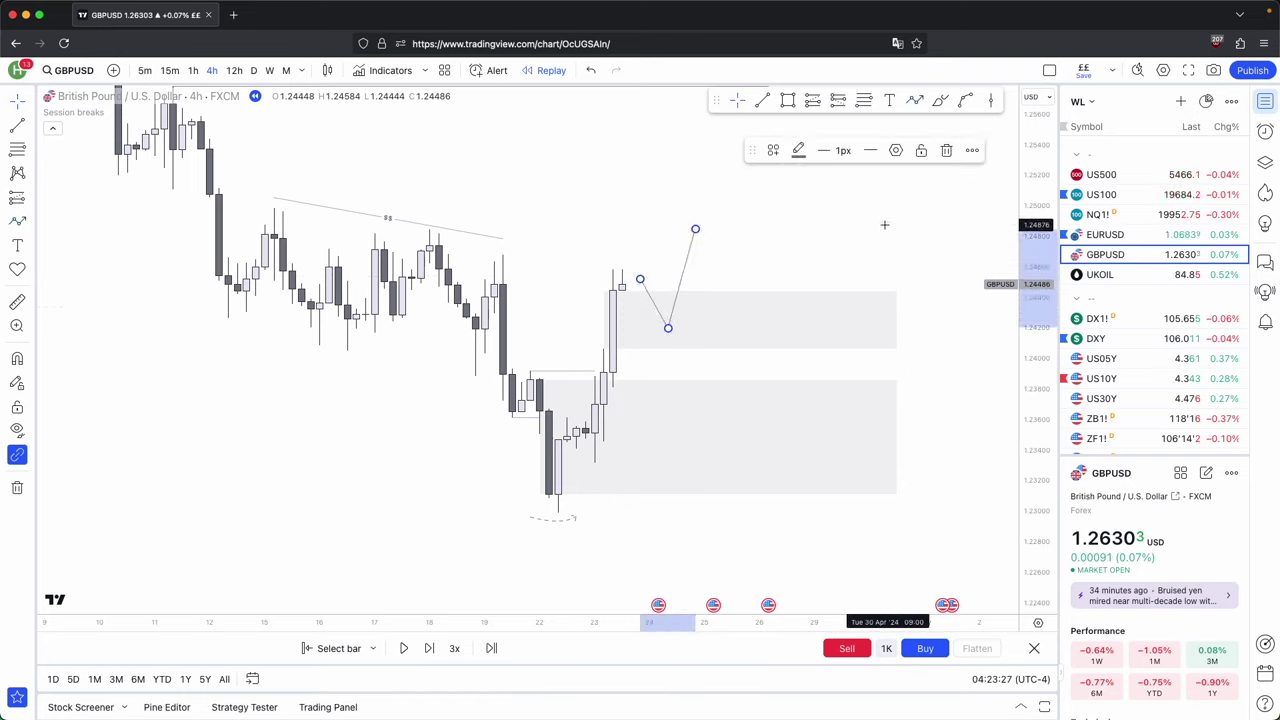
pyautogui.click(946, 150)
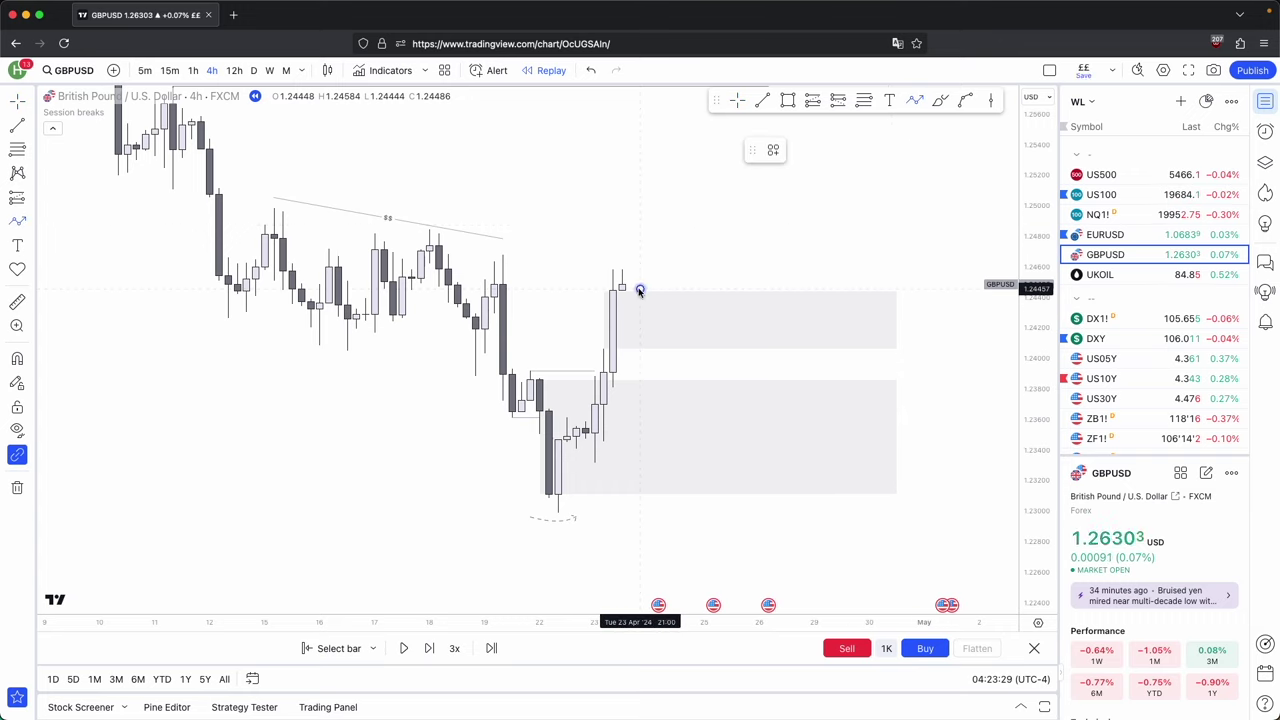
# Draw a downward arrow path from the current price at about 1.2446 into the lower box at about 1.2360.
pyautogui.click(676, 420)
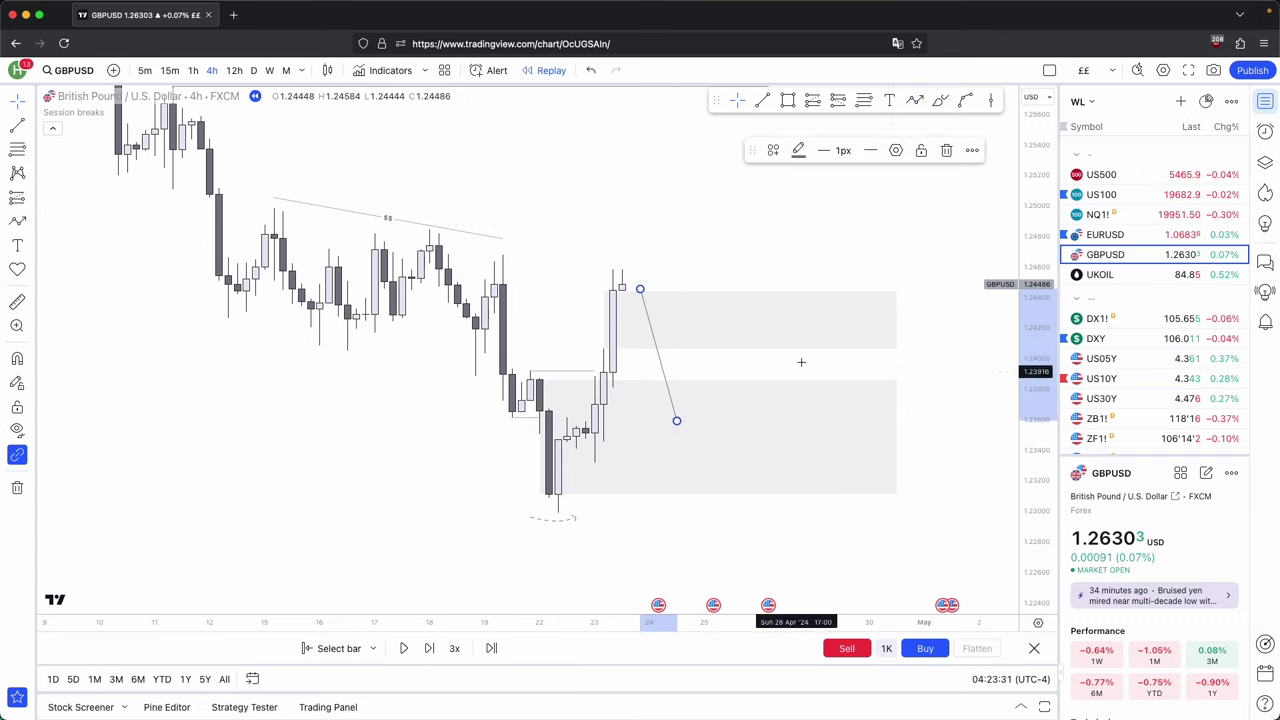
pyautogui.click(751, 286)
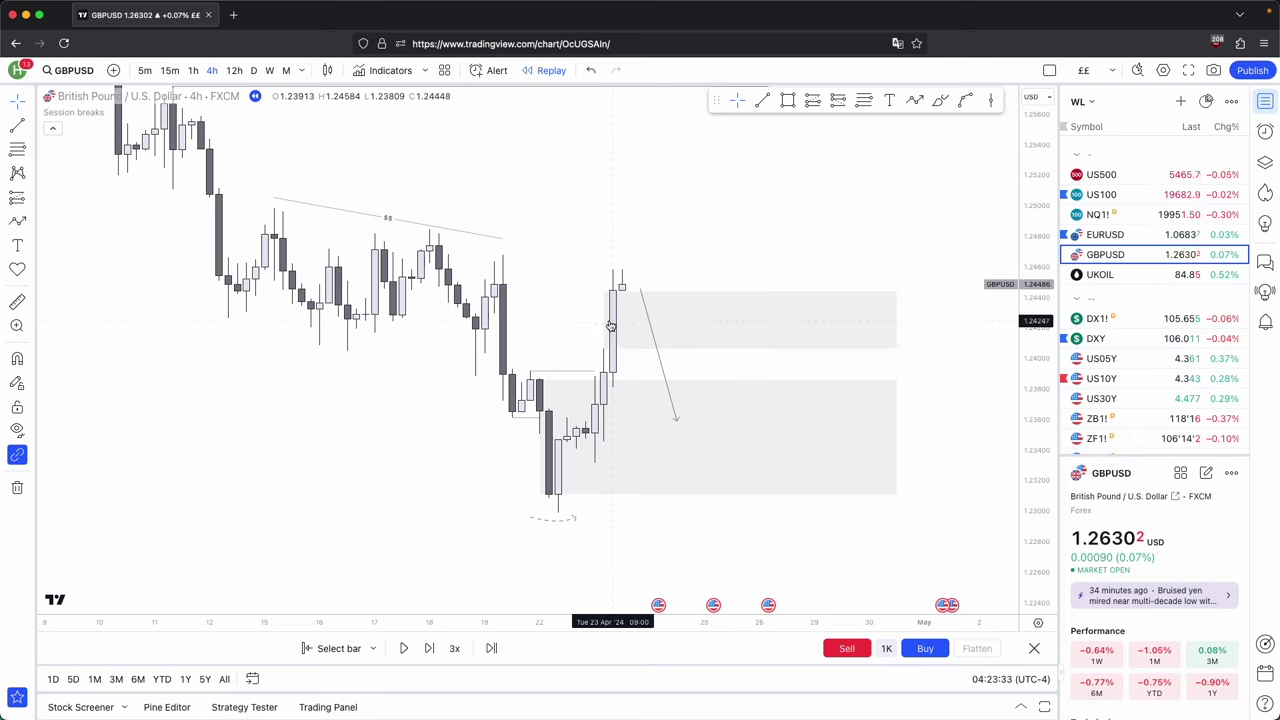
pyautogui.click(611, 322)
pyautogui.click(643, 263)
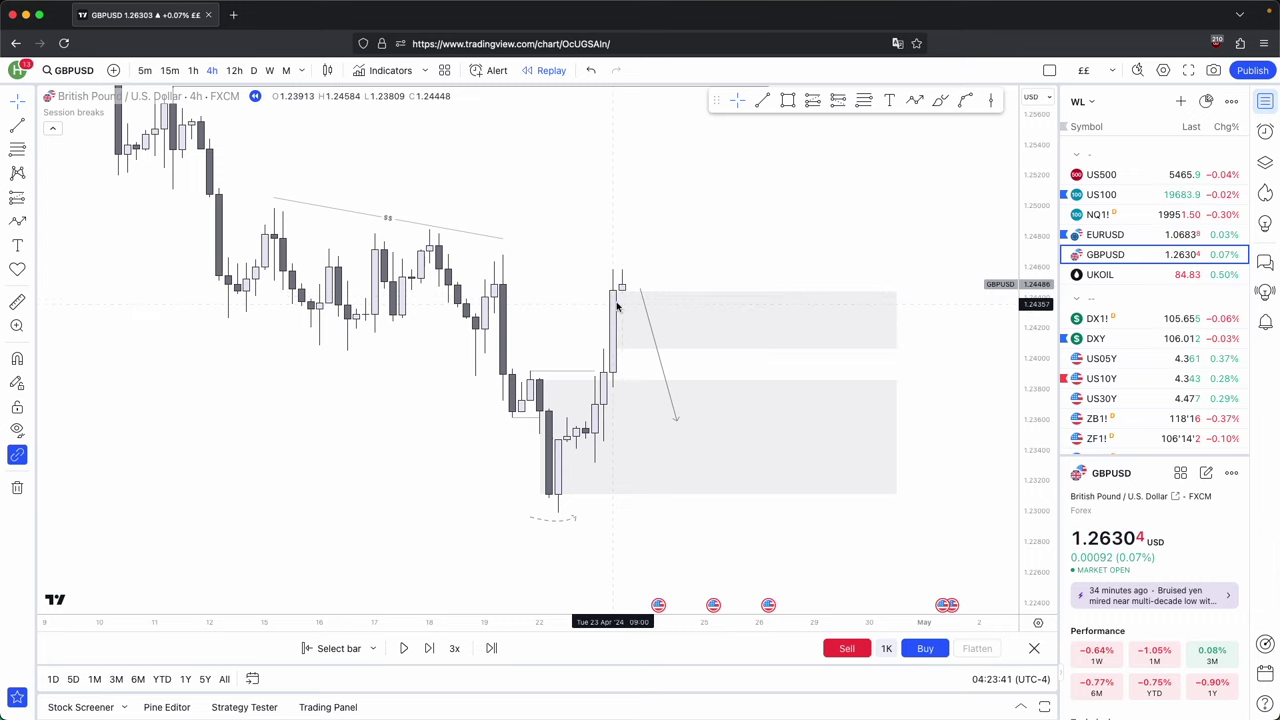
pyautogui.scroll(1, 613, 299)
pyautogui.moveTo(600, 320); pyautogui.dragTo(594, 323)
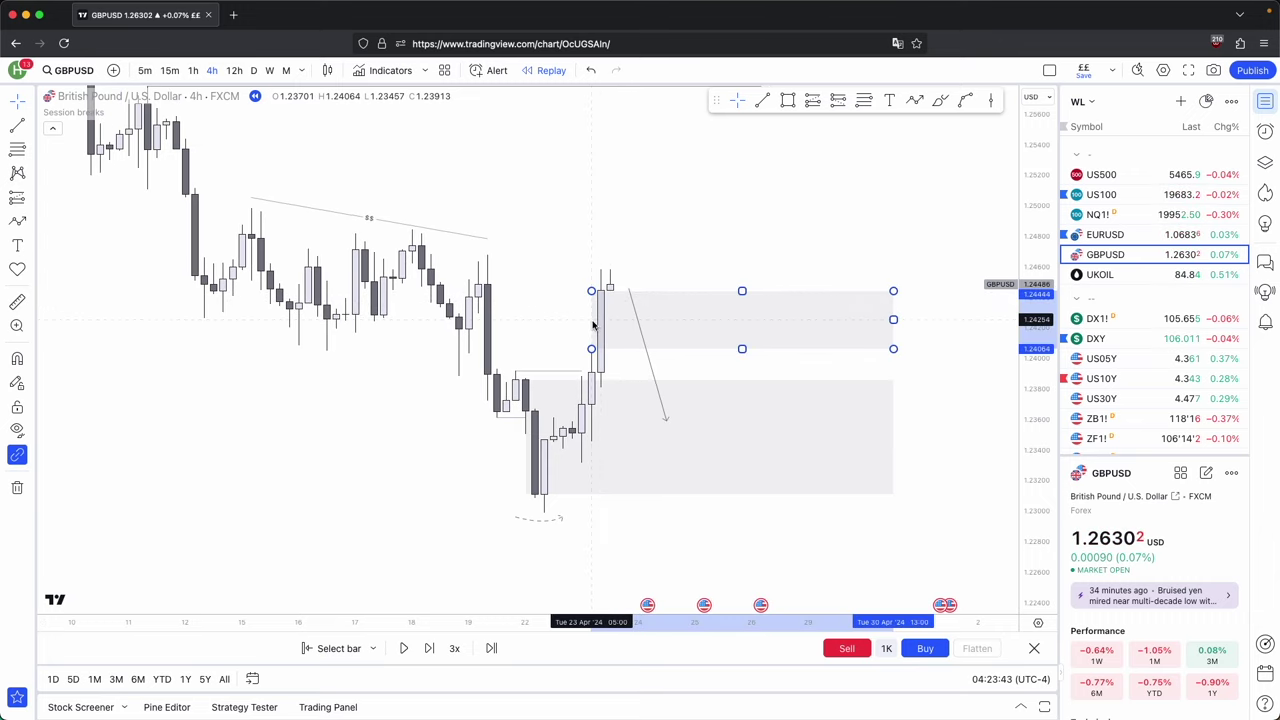
pyautogui.click(640, 255)
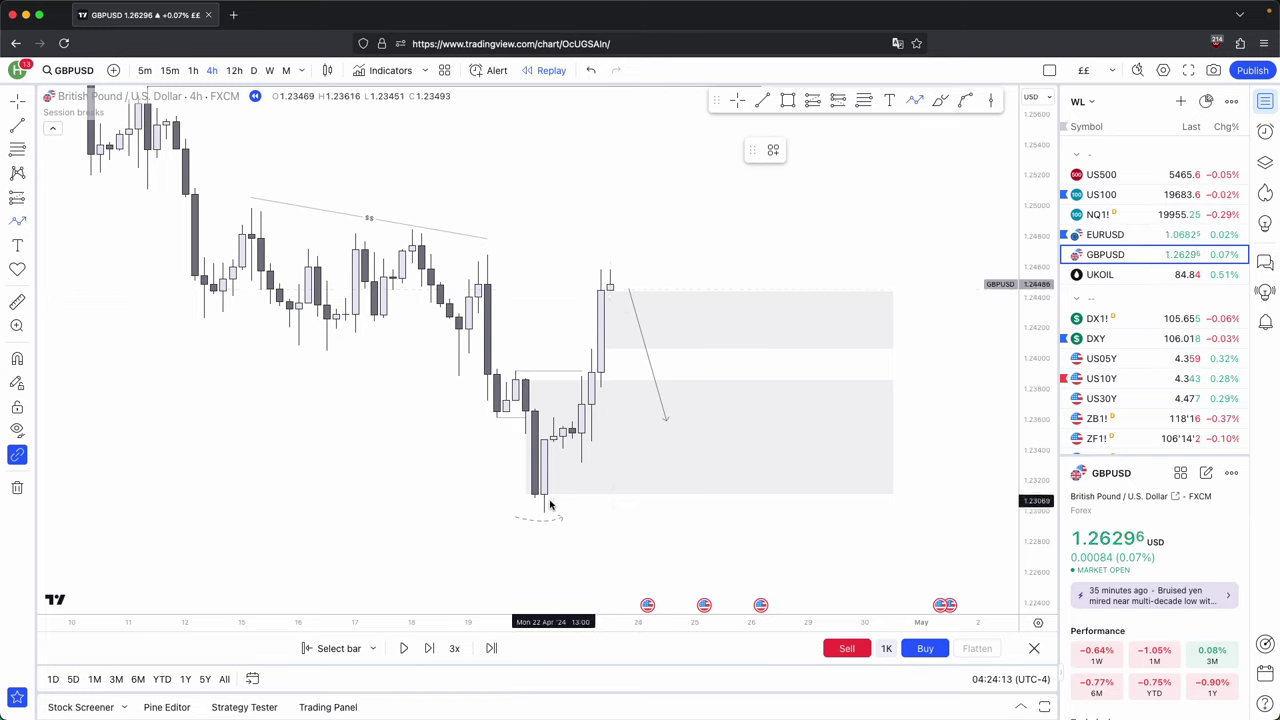
# Draw a zigzag path from the lower box up to about 1.2478, back into the upper box, and up above 1.2500.
pyautogui.click(676, 413)
pyautogui.click(732, 240)
pyautogui.click(790, 318)
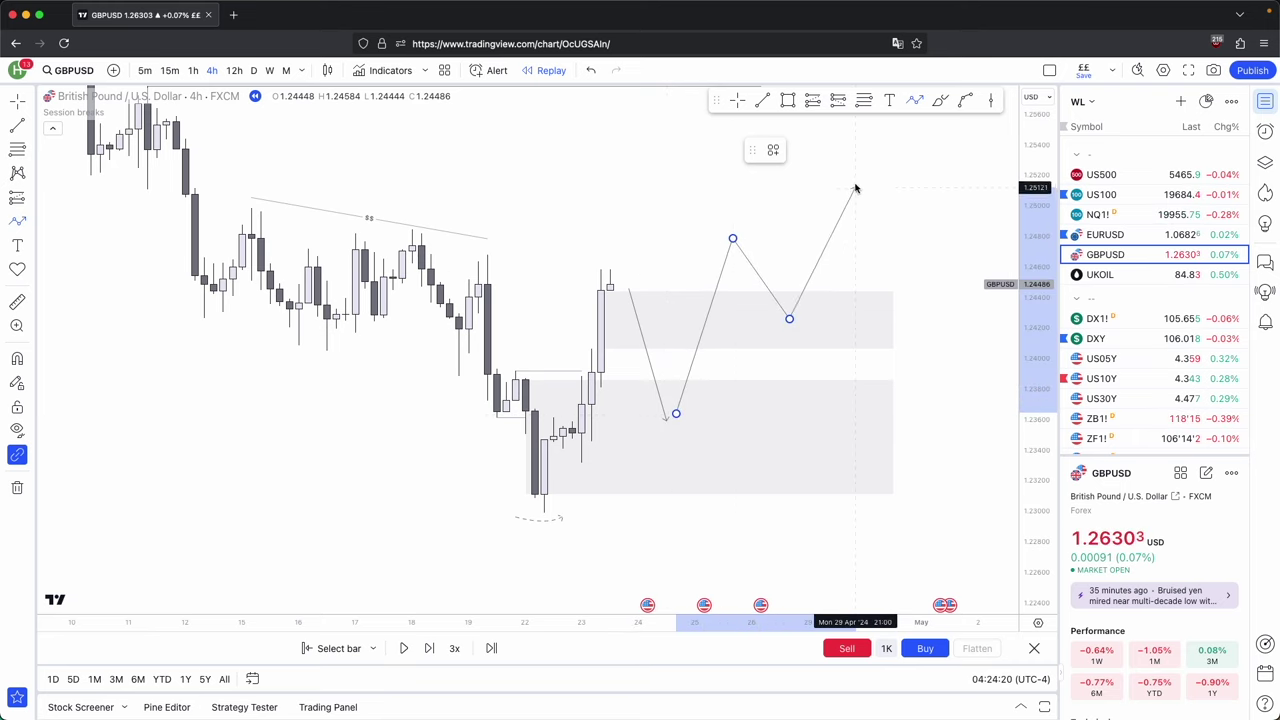
pyautogui.doubleClick(853, 172)
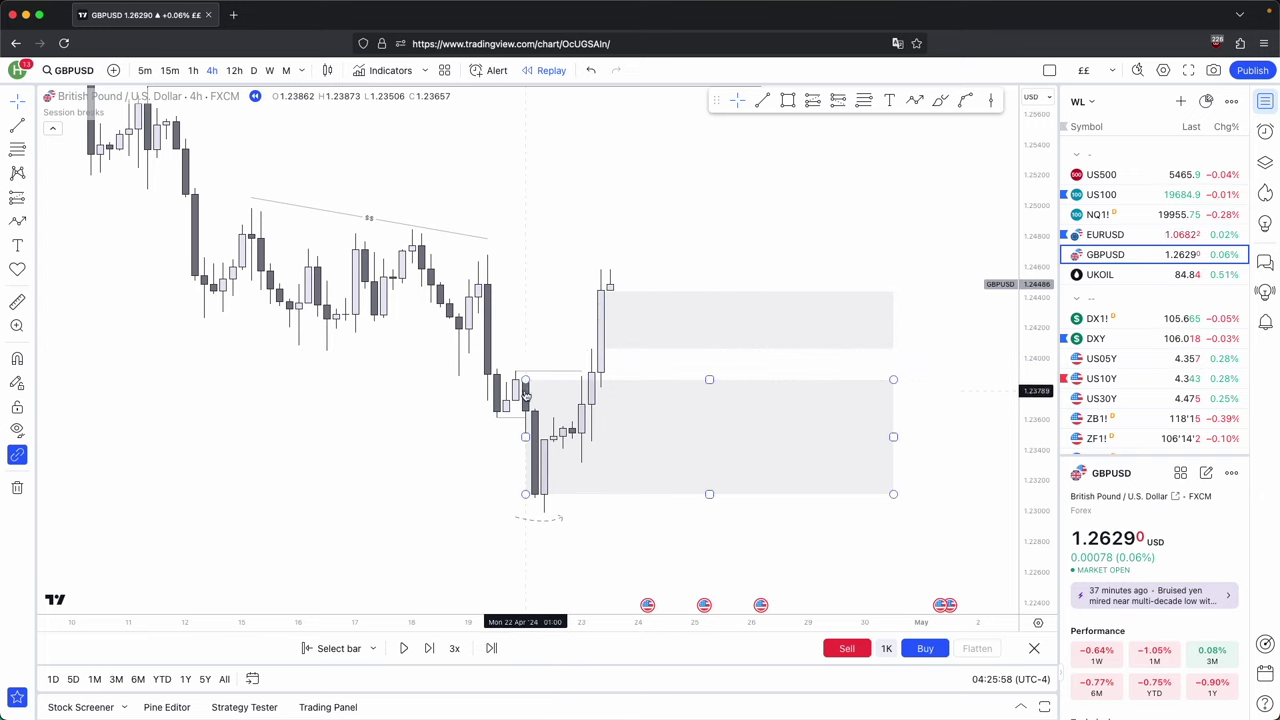
# Draw a box between about 1.2365 and 1.2386 over the top part of the lower box, extended to its right edge.
pyautogui.click(787, 100)
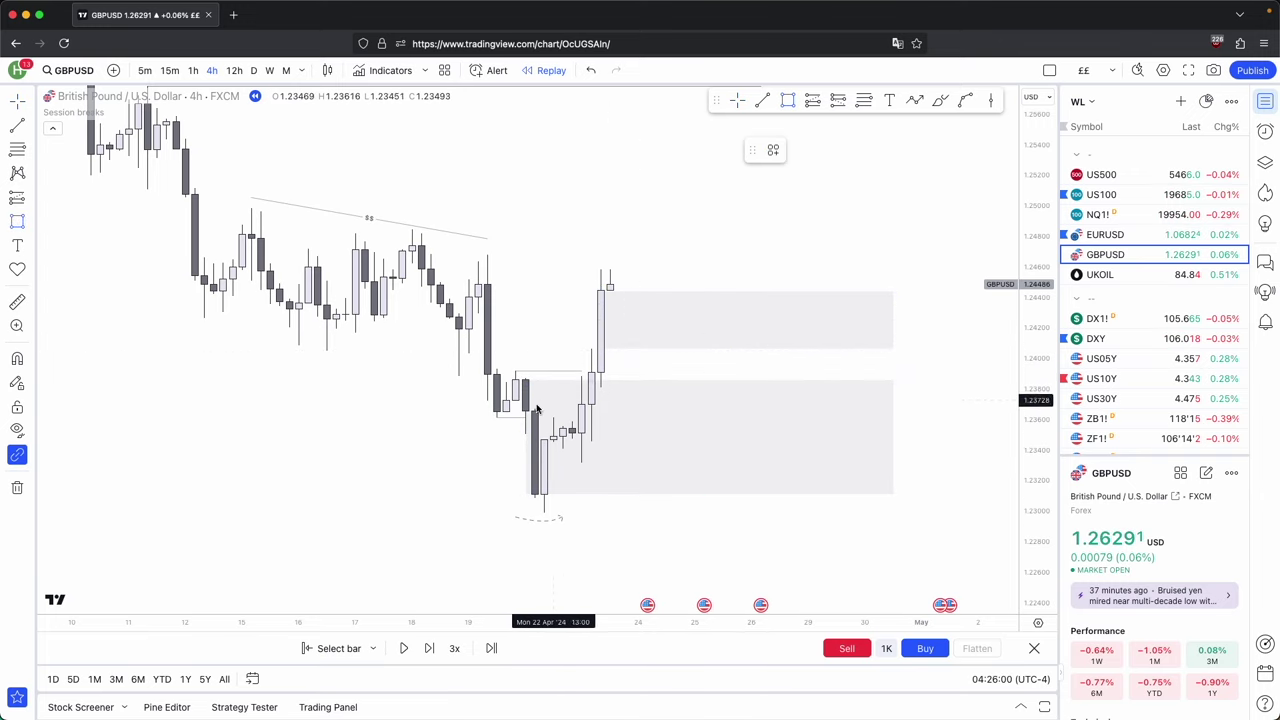
pyautogui.moveTo(504, 411)
pyautogui.mouseDown()
pyautogui.moveTo(526, 379)
pyautogui.moveTo(893, 400)
pyautogui.mouseUp()
pyautogui.click(909, 411)
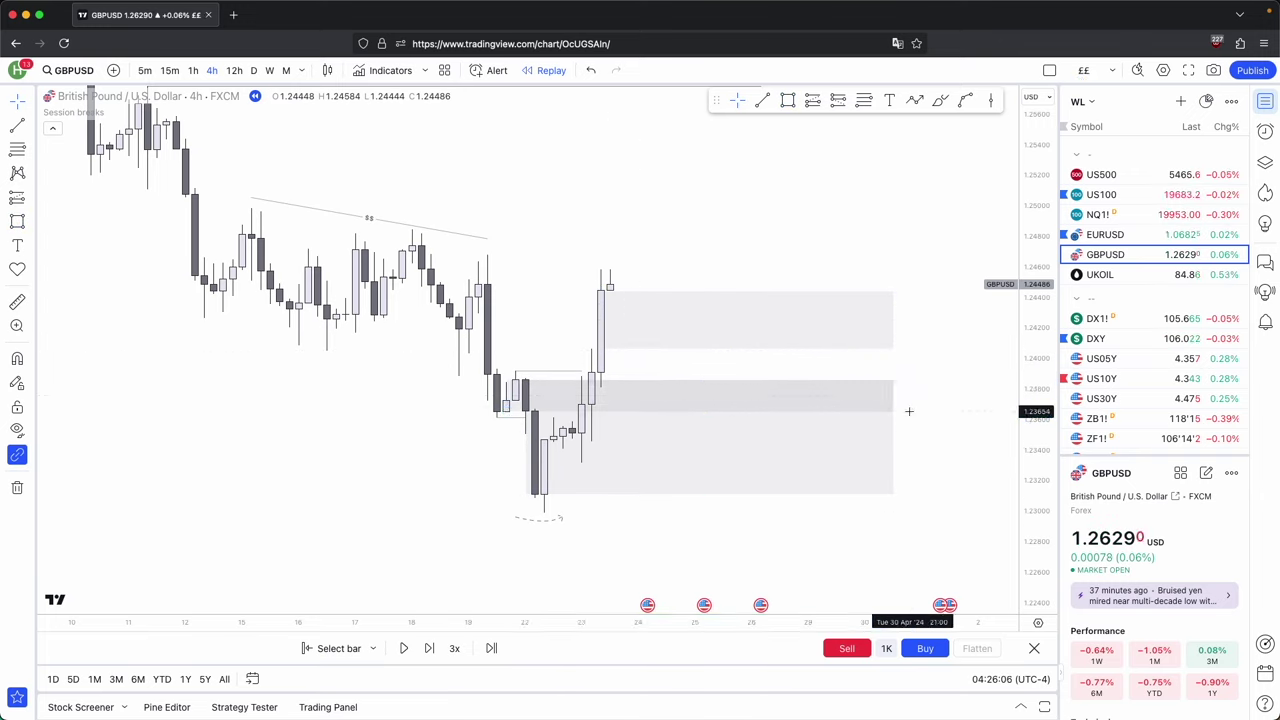
# Measure the height of the overlap at the top of the lower box, beyond its right edge.
pyautogui.keyDown('shift'); pyautogui.click(911, 411); pyautogui.keyUp('shift')
pyautogui.click(917, 381)
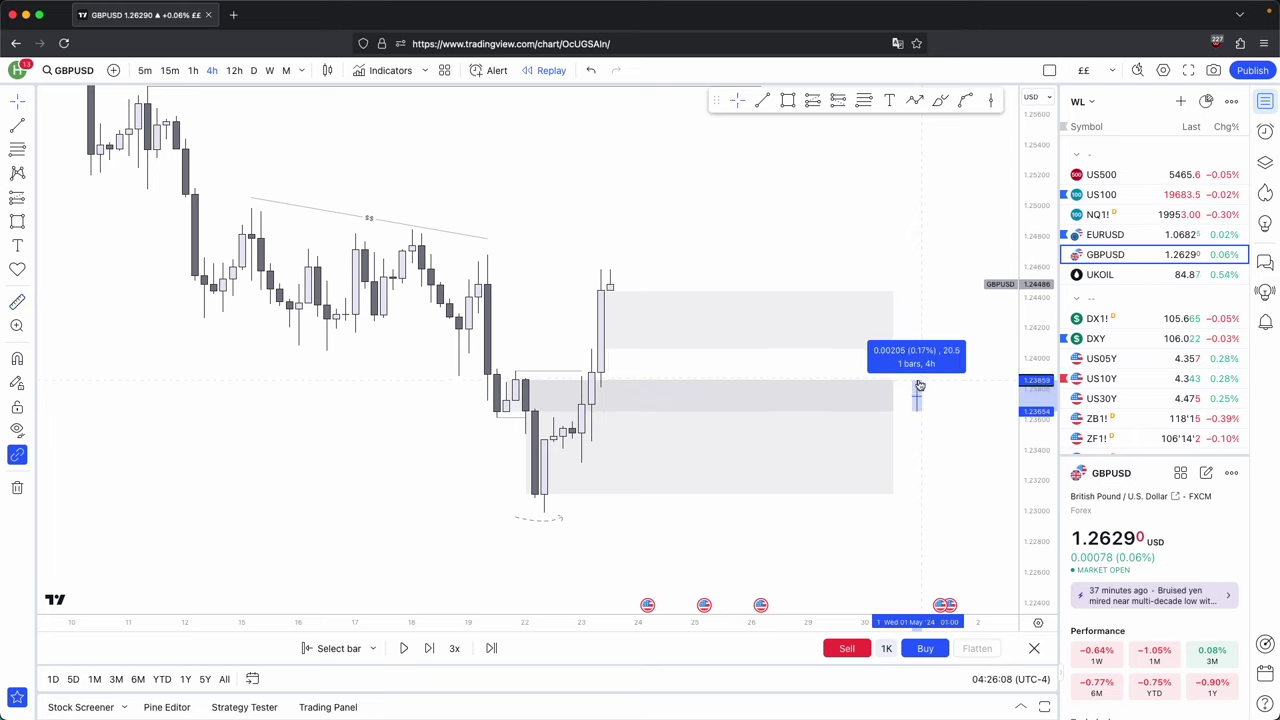
pyautogui.click(893, 394)
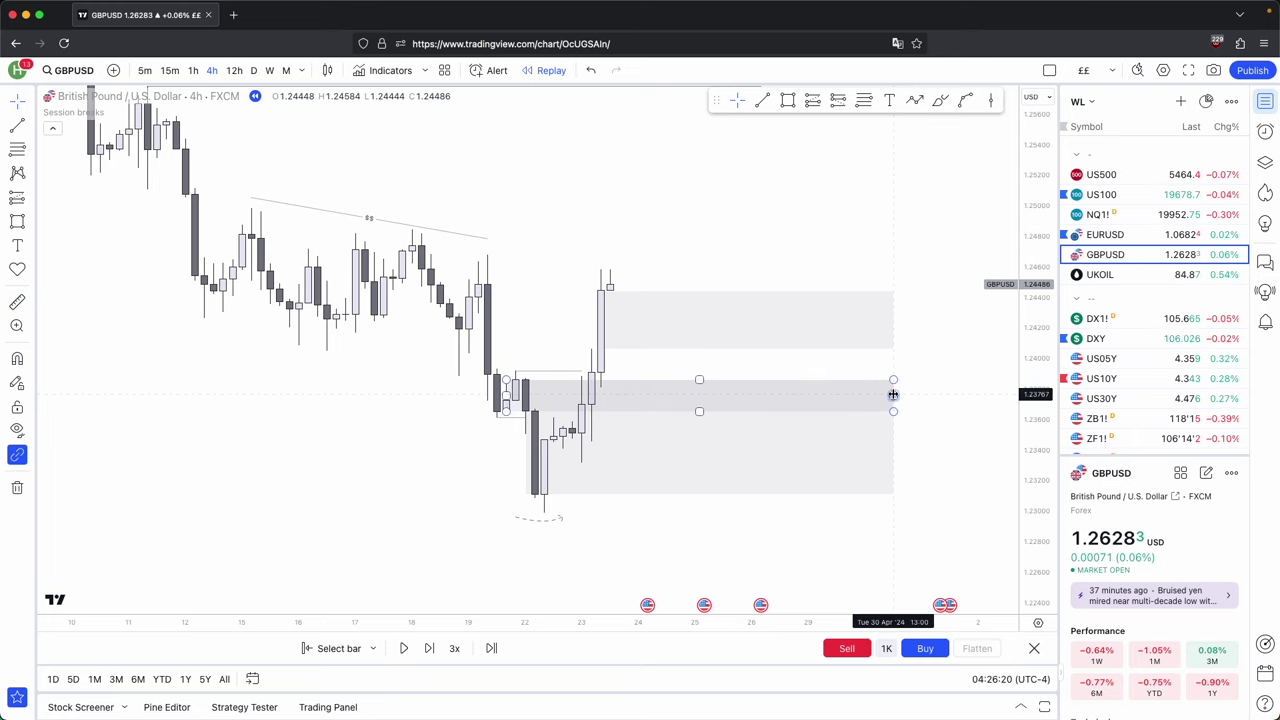
pyautogui.click(901, 381)
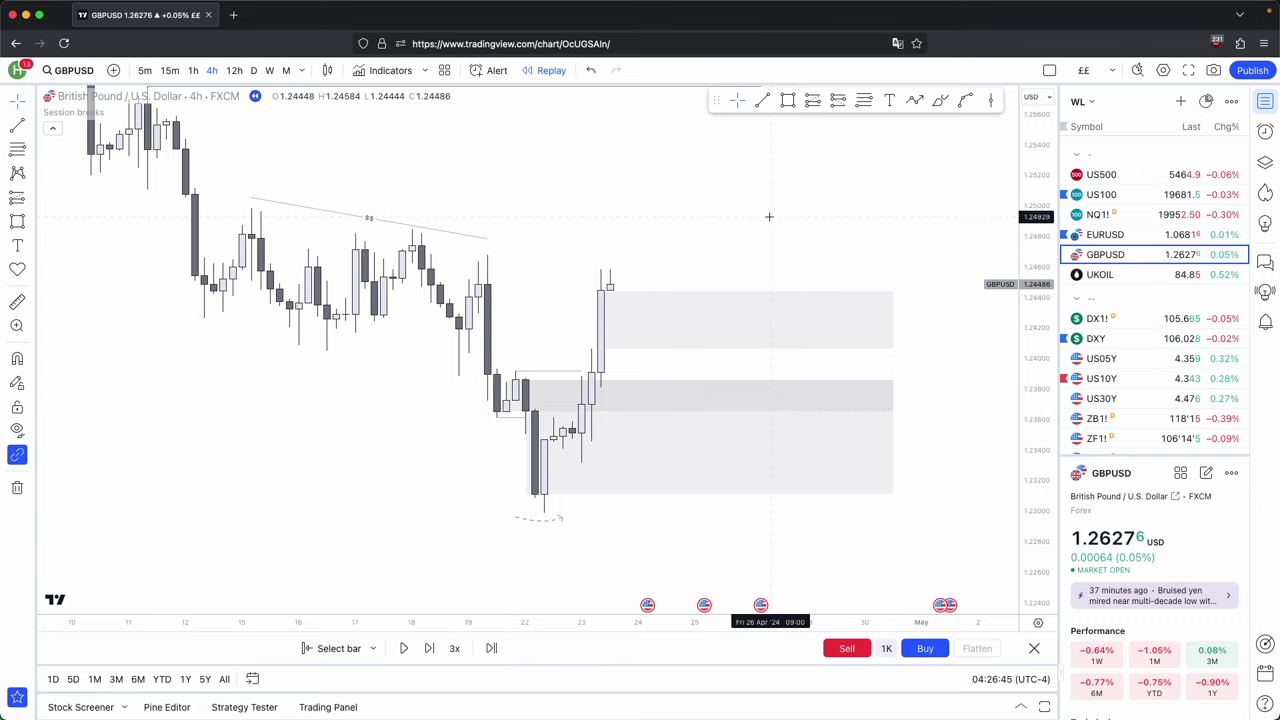
# Sketch an arrow path from the current price down into the lower box at about 1.2360 and up to about 1.2398.
pyautogui.click(915, 100)
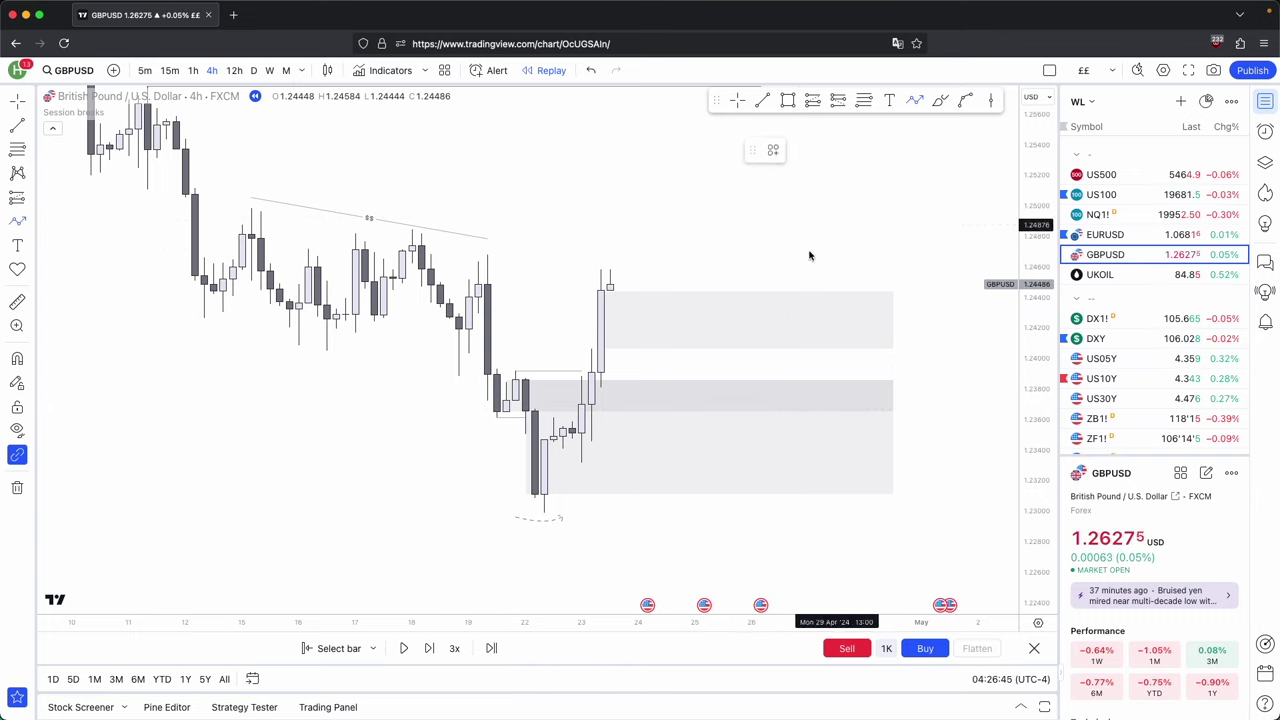
pyautogui.click(628, 290)
pyautogui.click(665, 420)
pyautogui.click(706, 363)
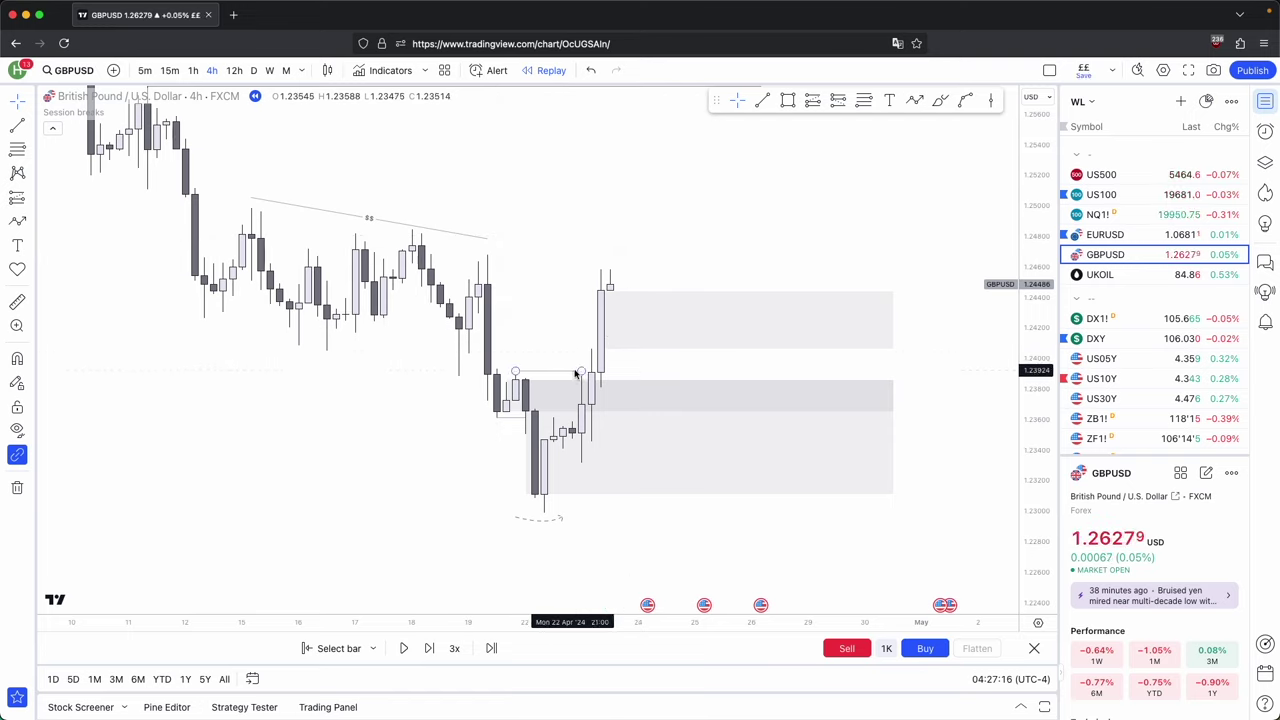
# Draw a box from the 19 Apr candle between about 1.2420 and 1.2449, extended to the right edge of the existing boxes.
pyautogui.click(787, 100)
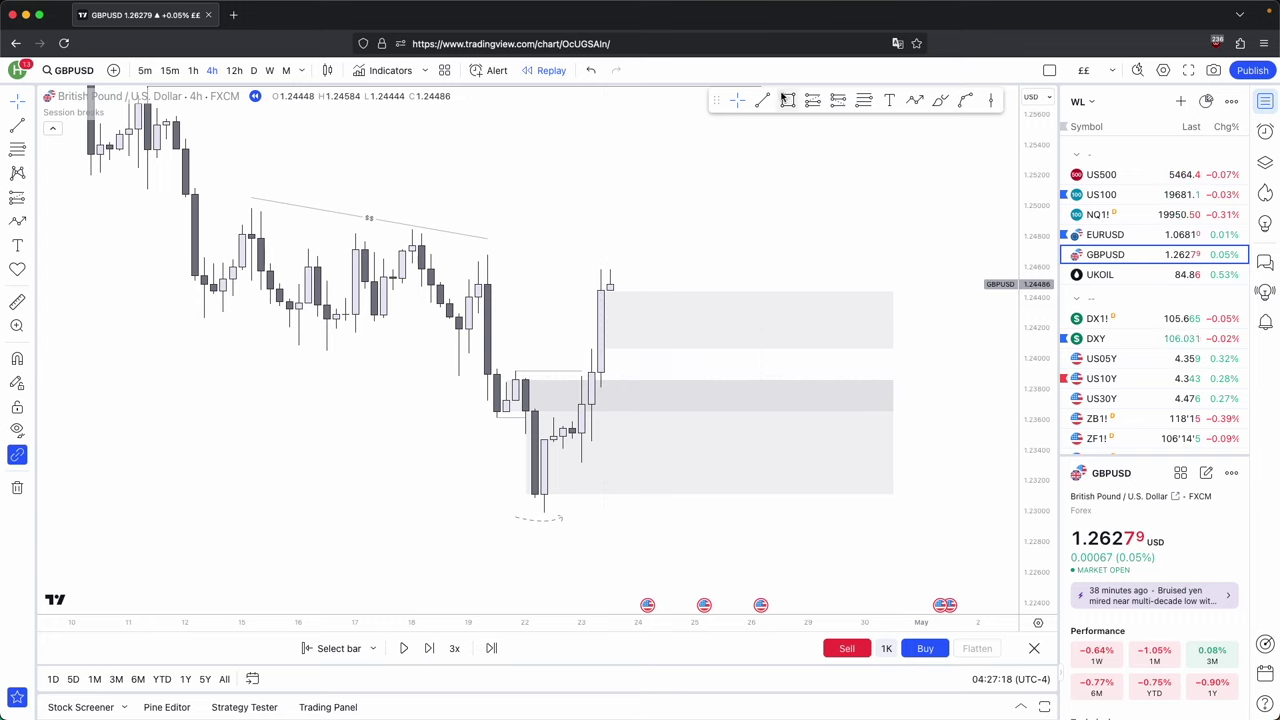
pyautogui.click(469, 284)
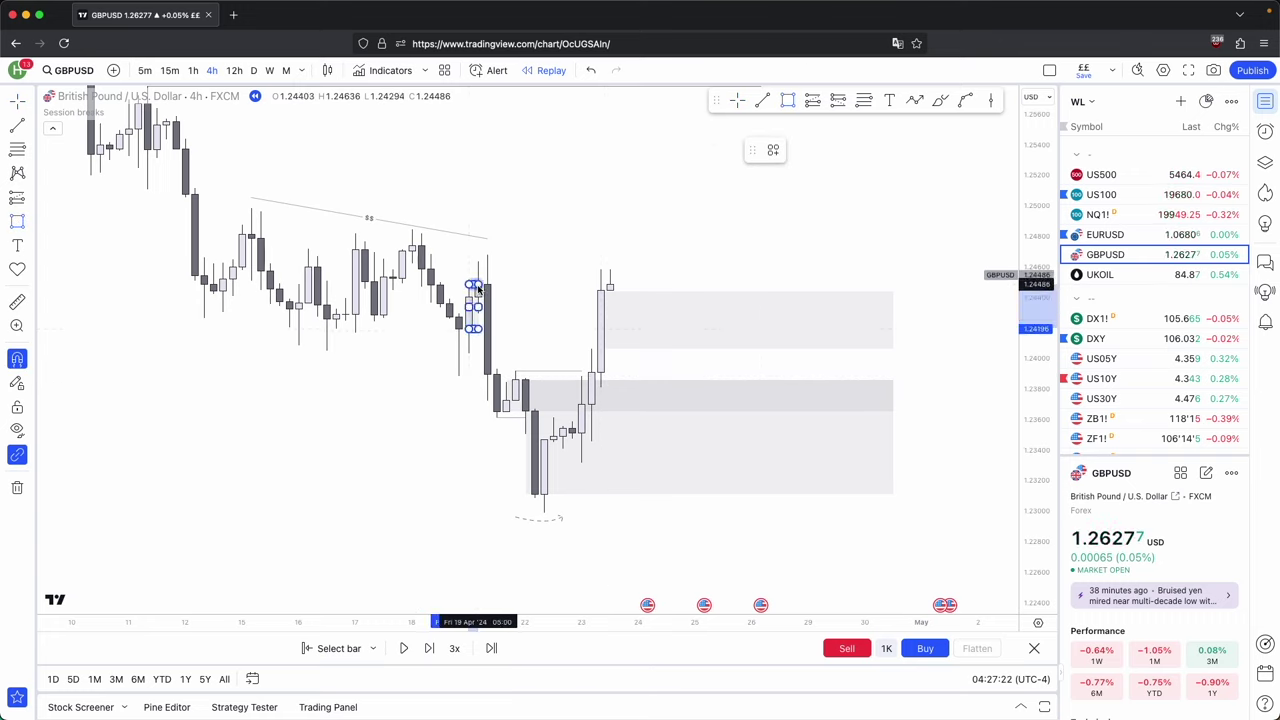
pyautogui.click(667, 328)
pyautogui.moveTo(689, 325); pyautogui.dragTo(893, 336)
pyautogui.click(514, 258)
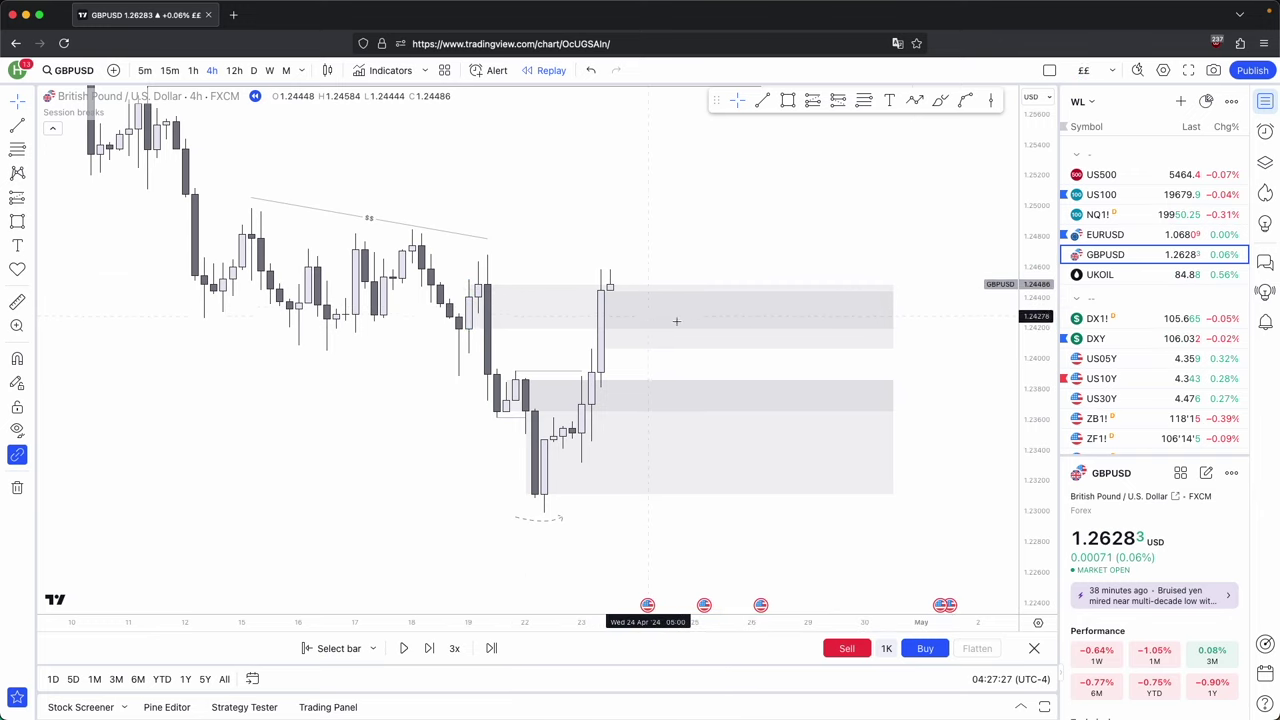
# Measure the height of the overlap between the two upper boxes, from about 1.2444 to 1.2419.
pyautogui.keyDown('shift'); pyautogui.click(916, 295); pyautogui.keyUp('shift')
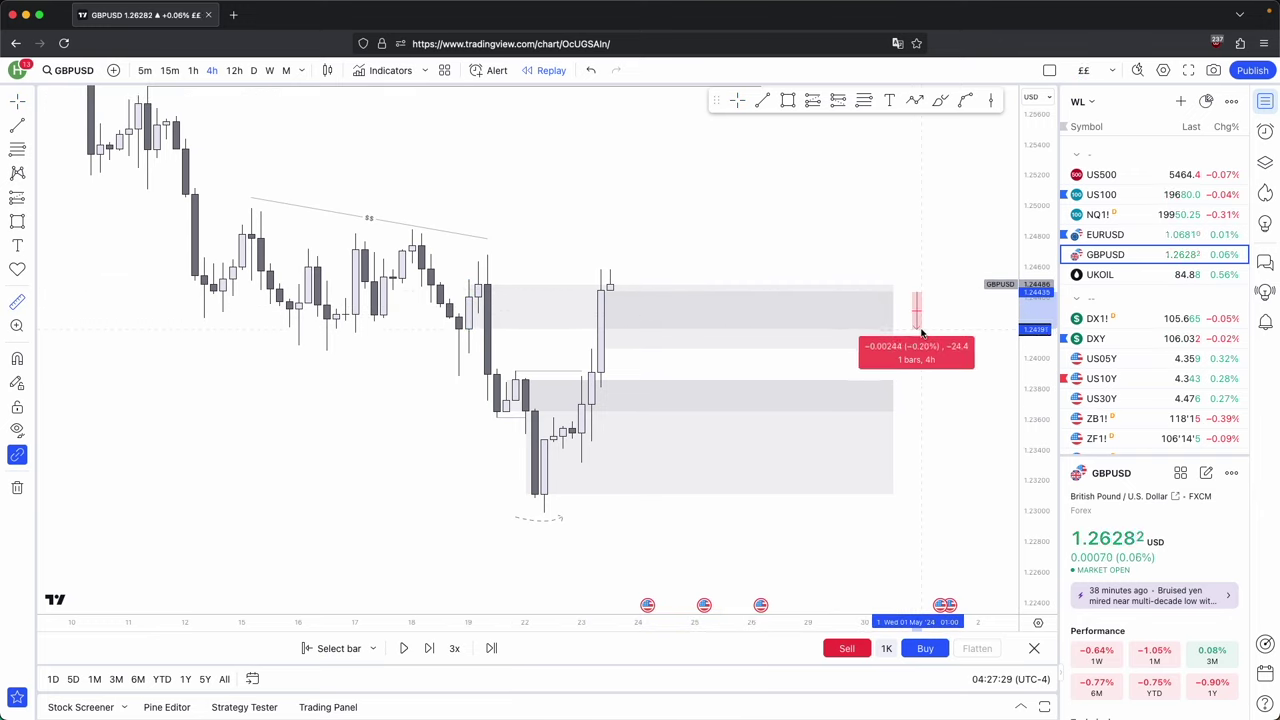
pyautogui.click(922, 333)
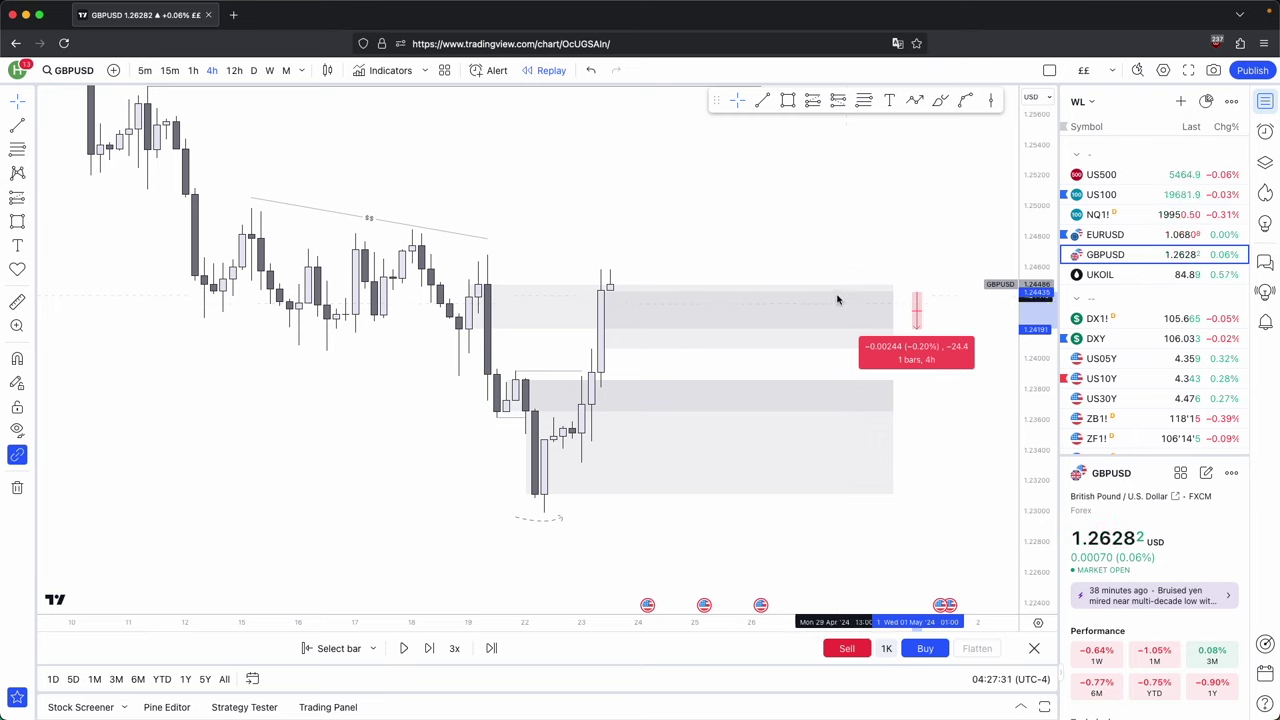
pyautogui.click(800, 297)
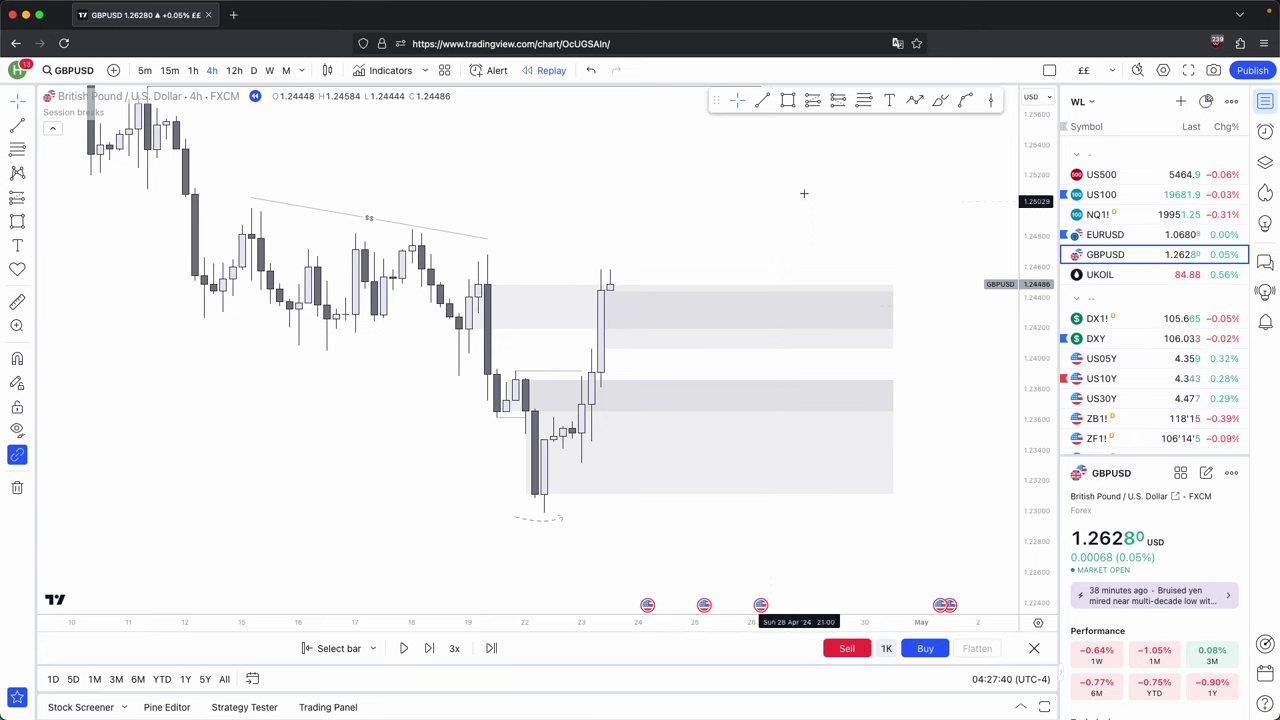
# Sketch an upward arrow from the upper boxes' overlap at about 1.2430 to about 1.2493, and delete it.
pyautogui.click(913, 100)
pyautogui.click(790, 313)
pyautogui.click(816, 215)
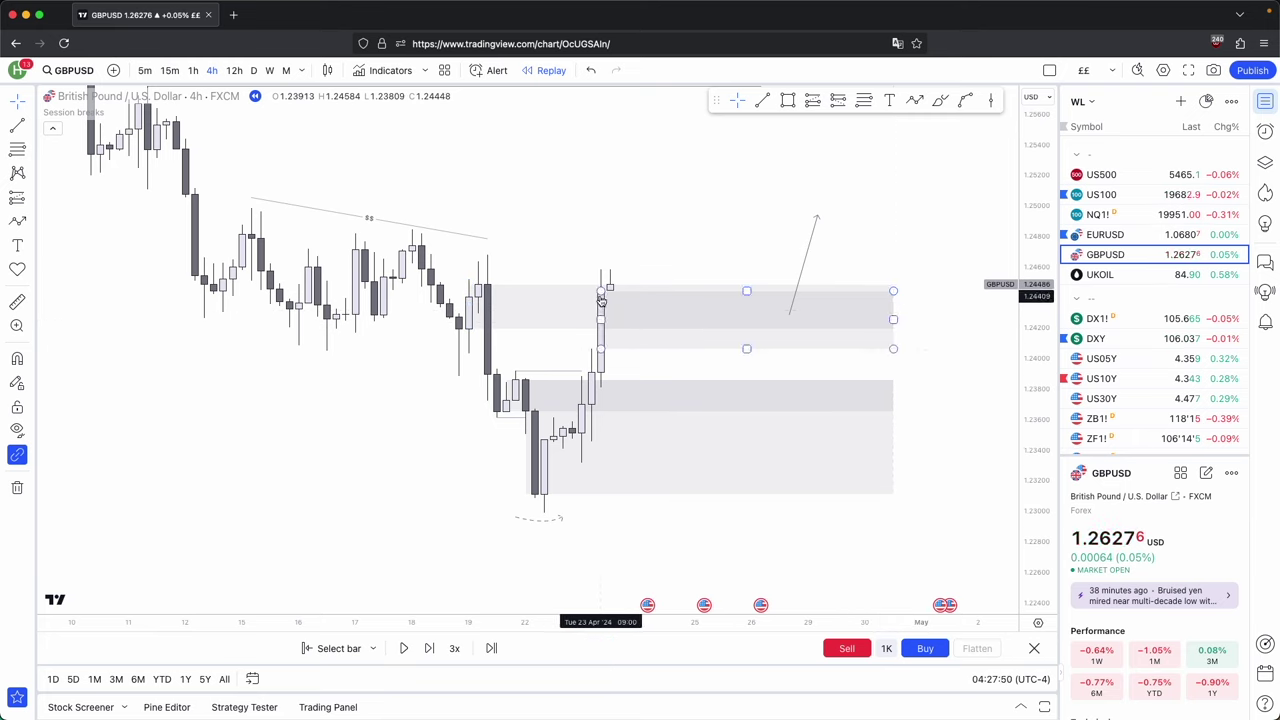
pyautogui.moveTo(600, 298); pyautogui.dragTo(467, 327)
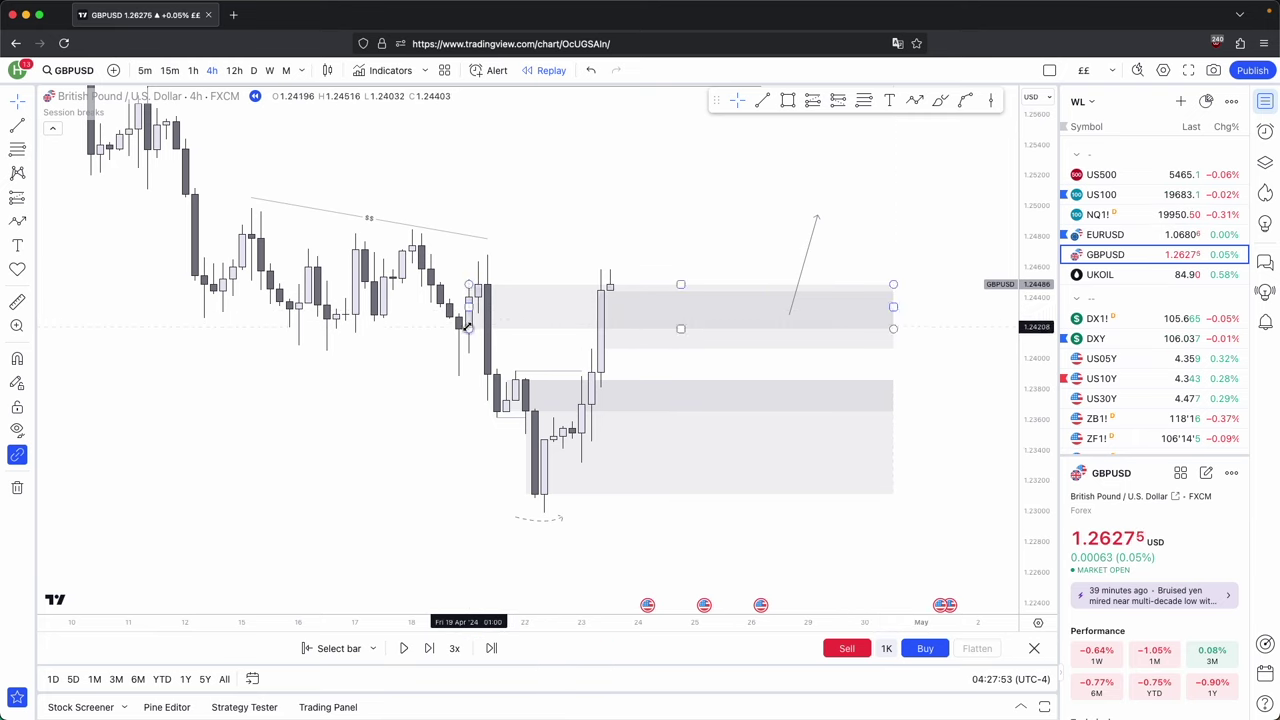
pyautogui.click(940, 329)
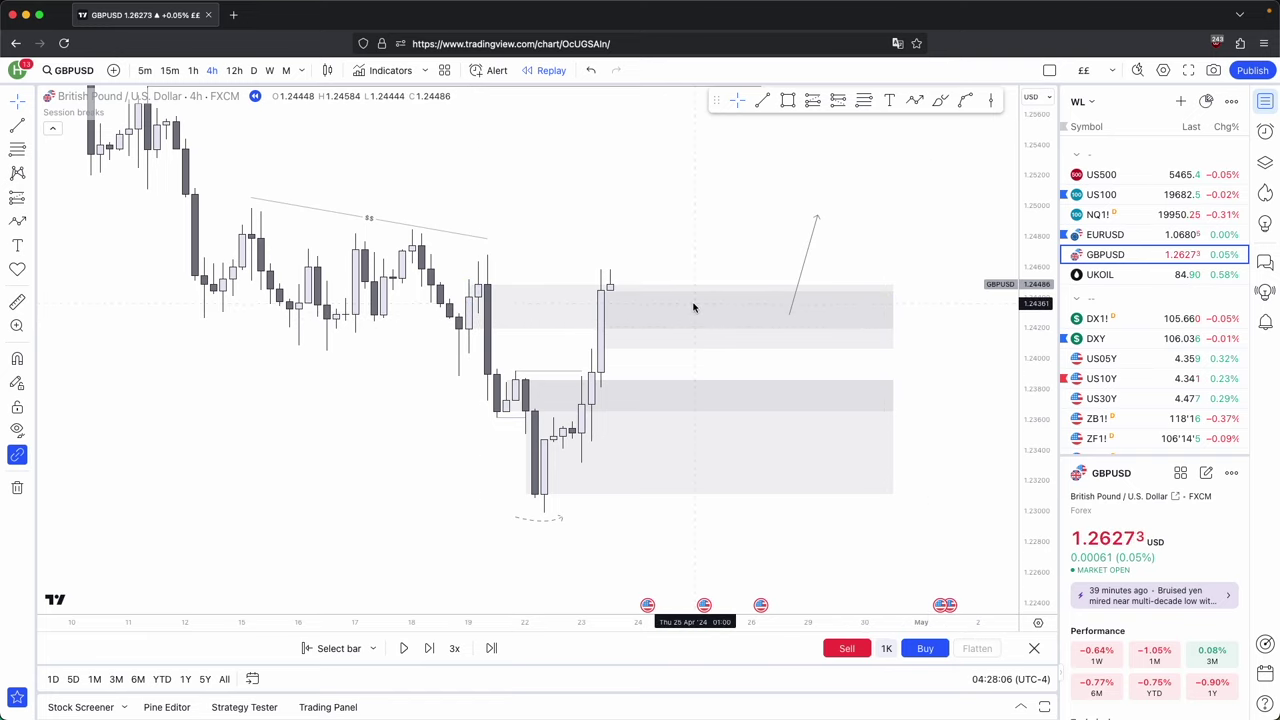
pyautogui.click(796, 290)
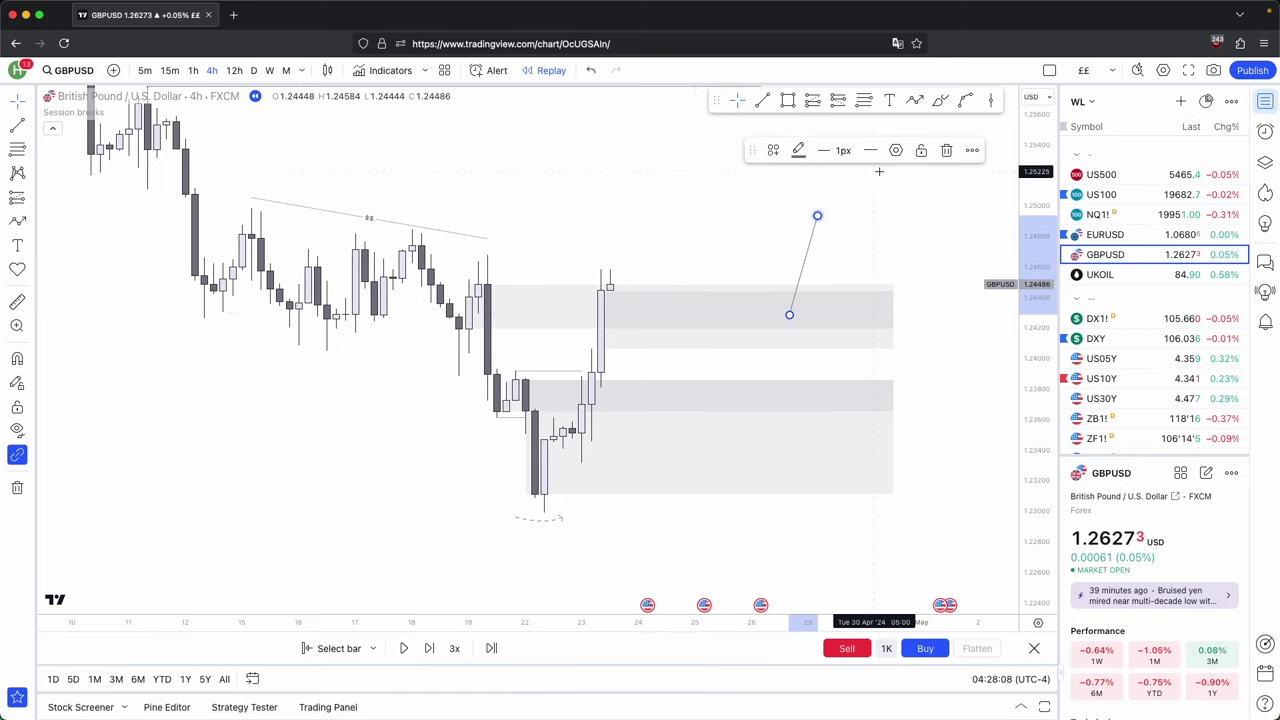
pyautogui.click(946, 150)
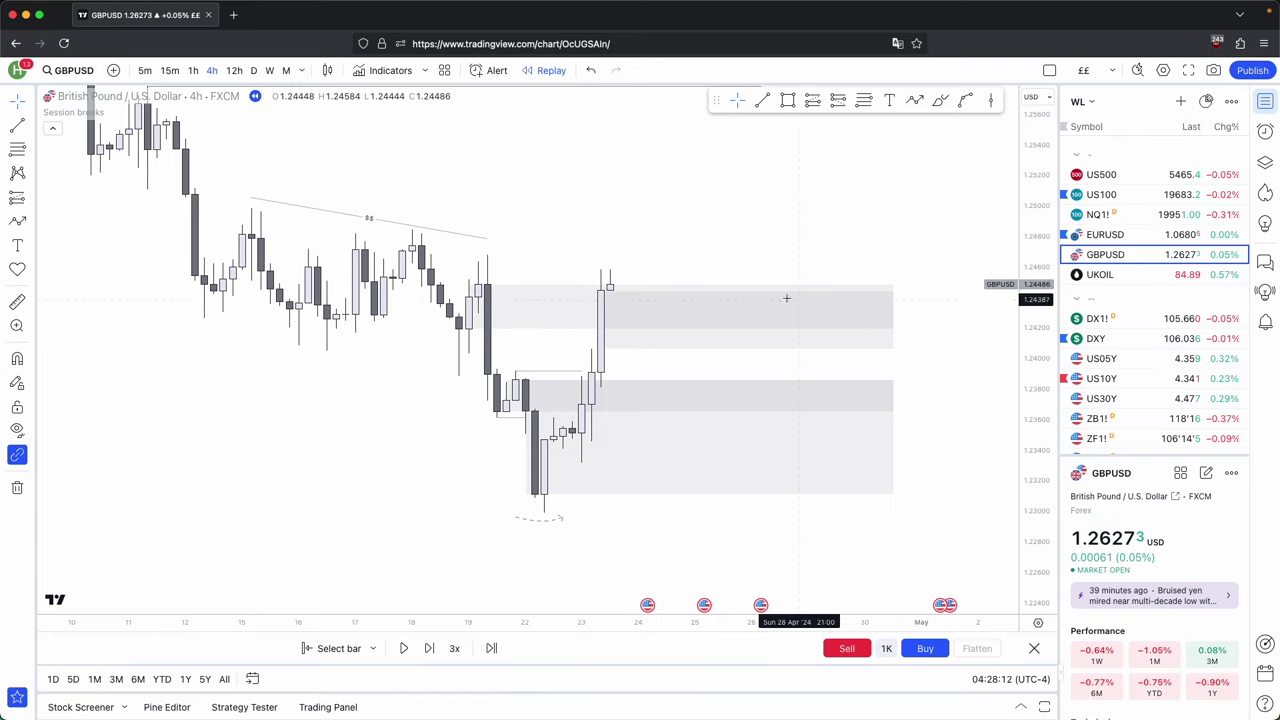
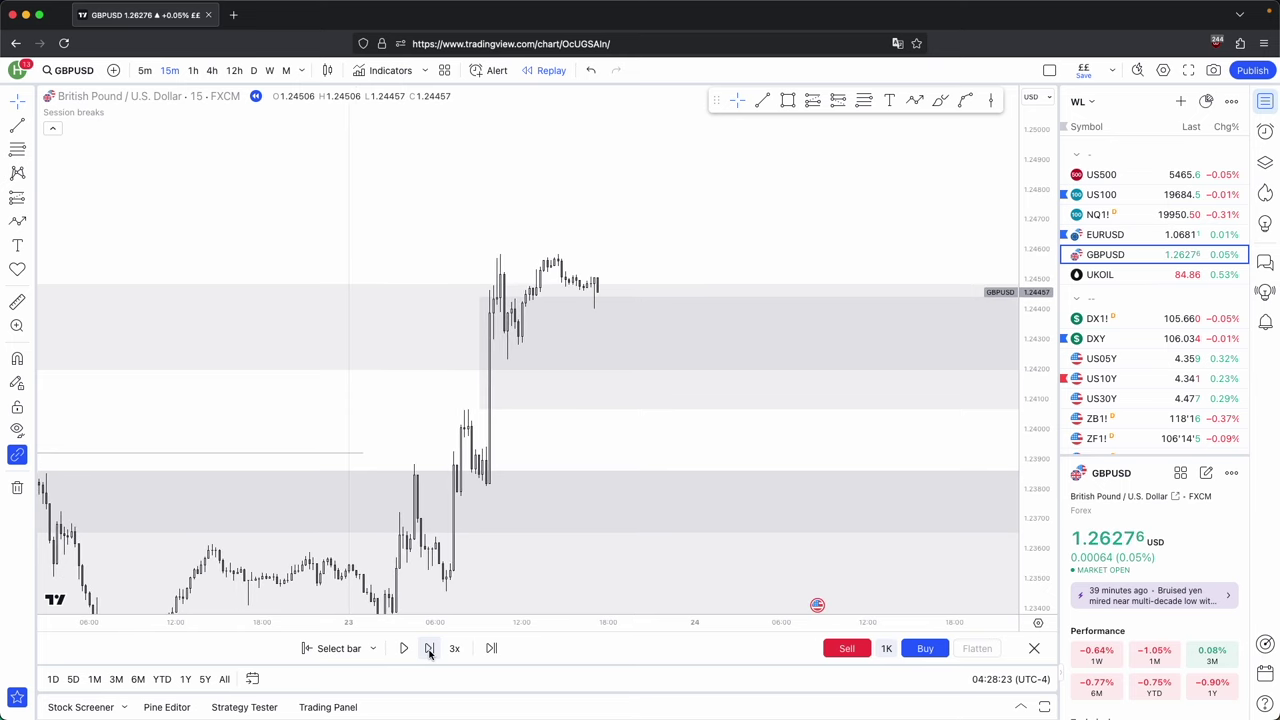
# Advance the 15-minute replay to the end of 23 April and mark Wed 24 Apr 01:00 with a vertical line.
pyautogui.click(429, 648)
pyautogui.click(429, 648)
pyautogui.click(429, 648)
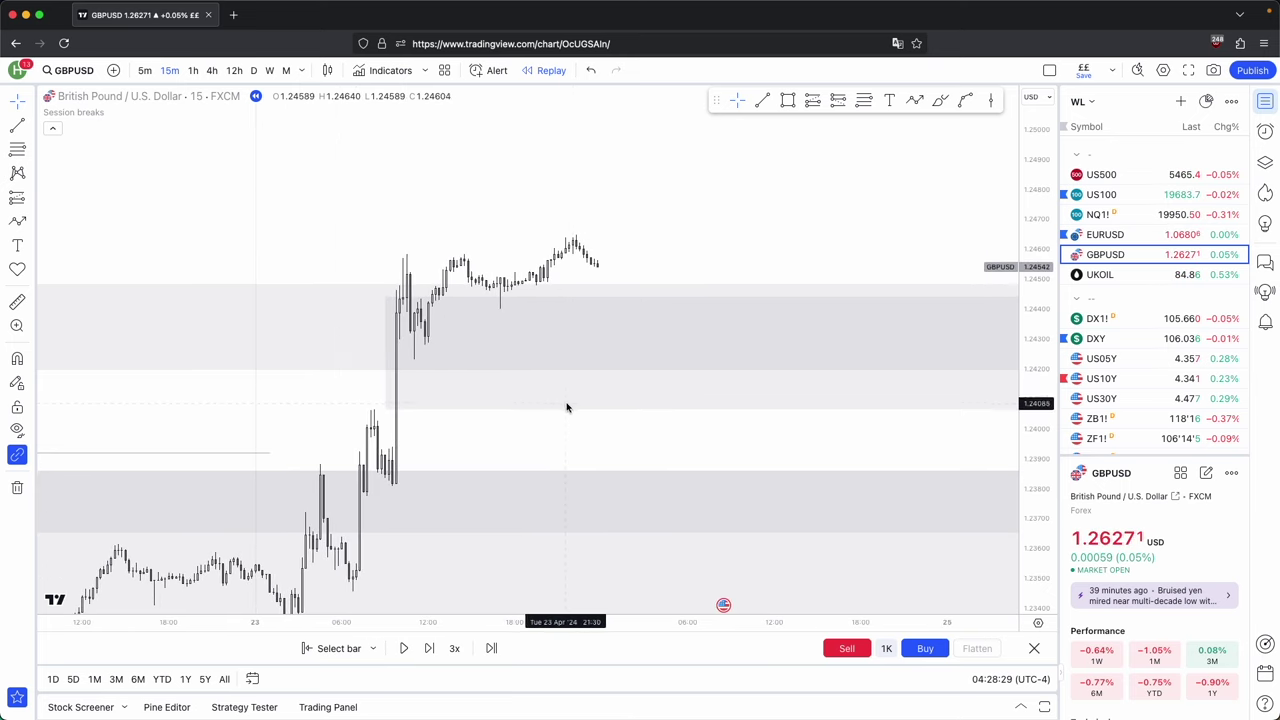
pyautogui.hotkey('alt', 'v')
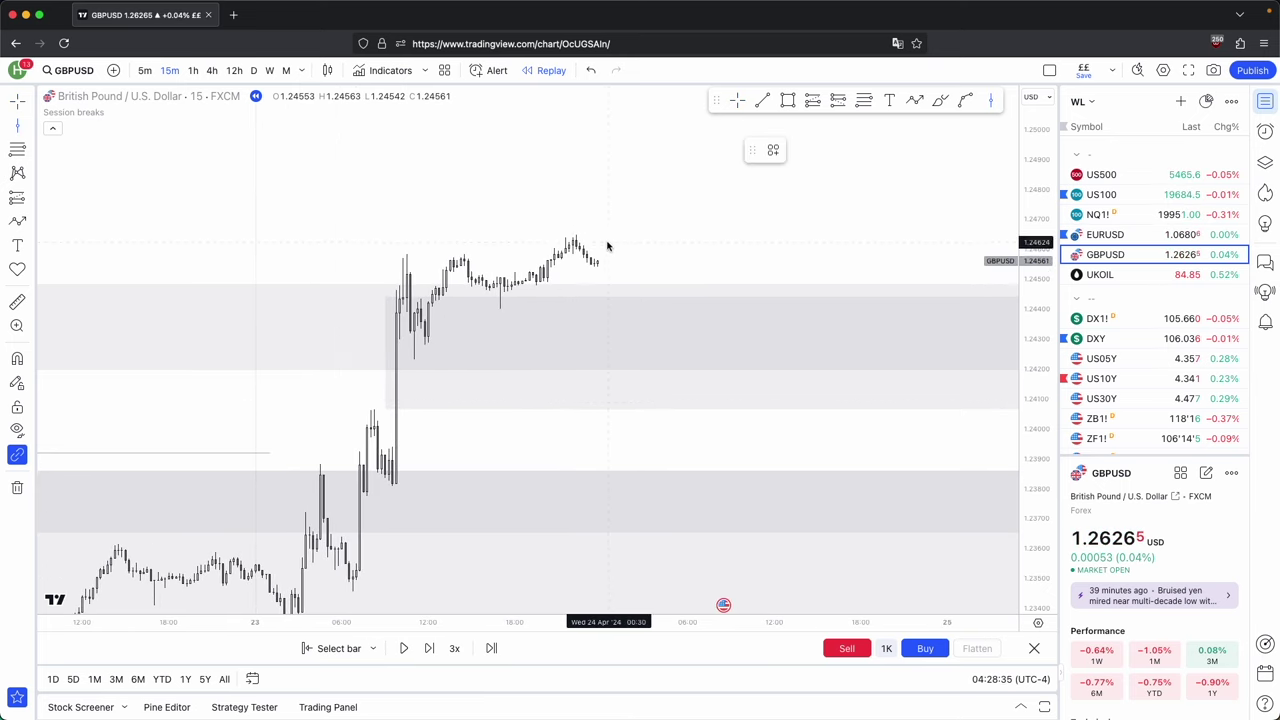
pyautogui.click(616, 243)
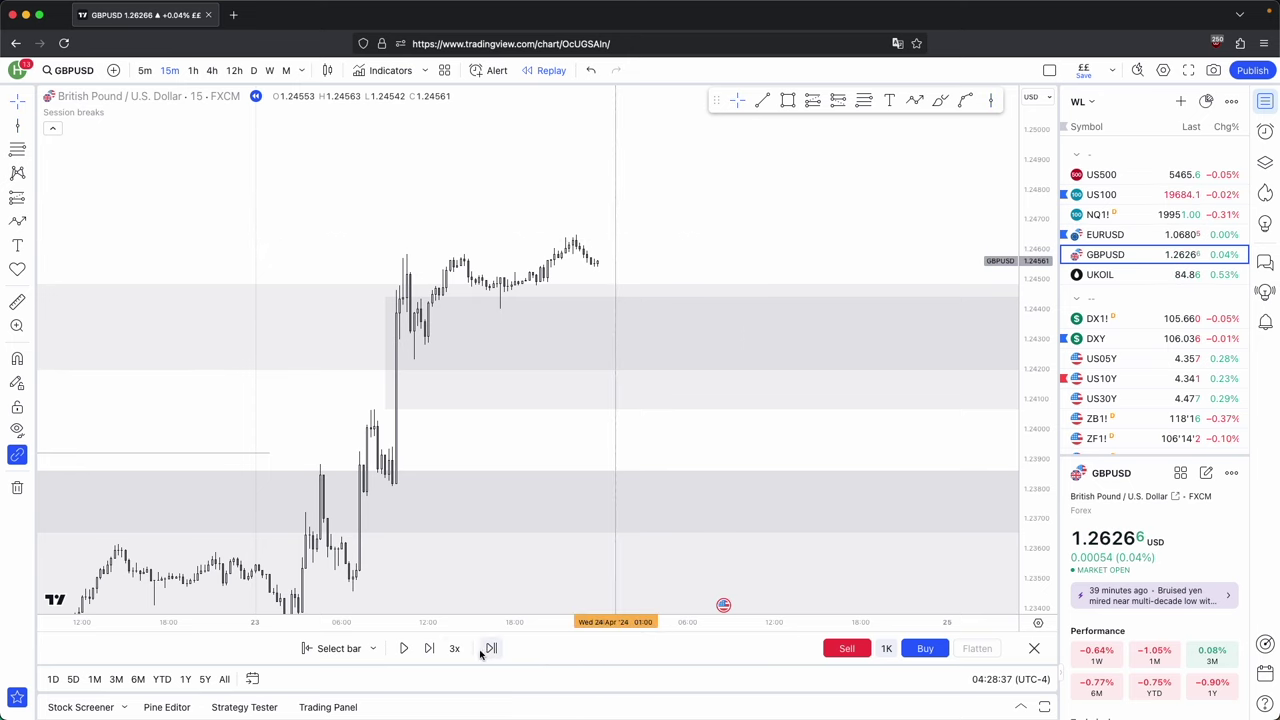
# Advance the replay bar by bar past the 24 Apr 01:00 line until price drops into the upper boxes' overlap.
pyautogui.click(429, 650)
pyautogui.click(429, 650)
pyautogui.click(429, 650)
pyautogui.click(429, 650)
pyautogui.click(429, 650)
pyautogui.click(429, 650)
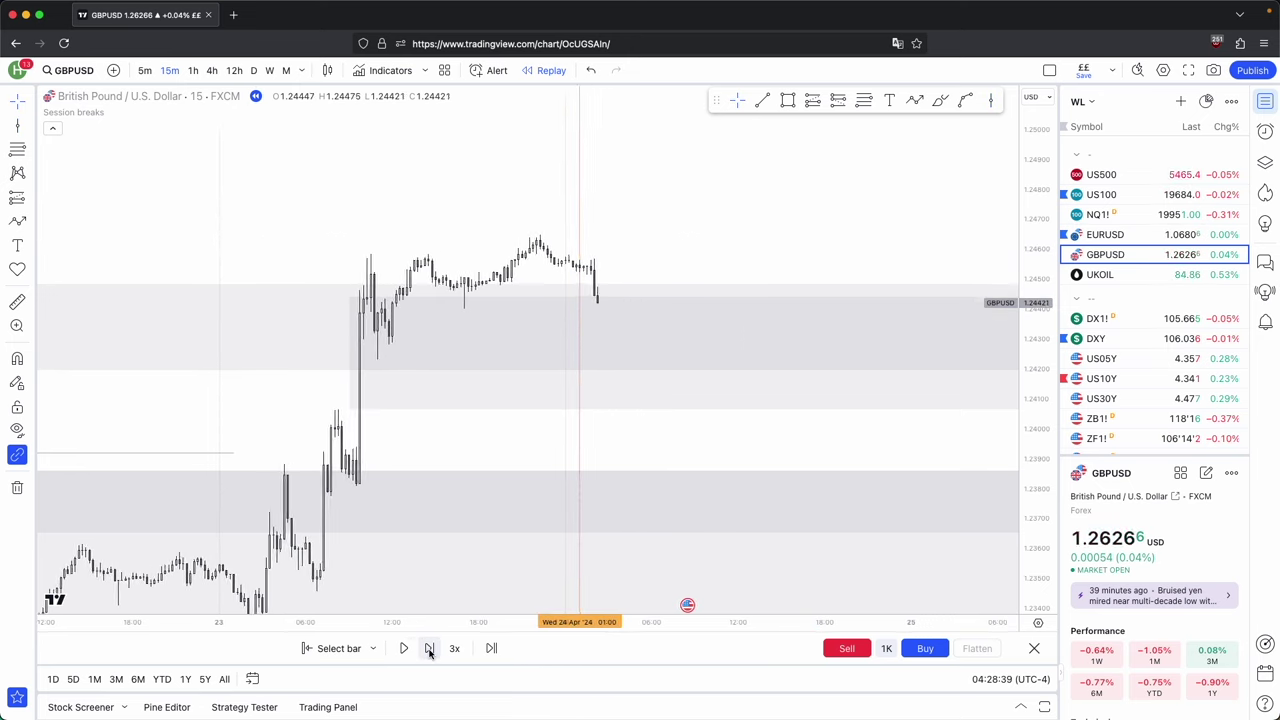
pyautogui.click(429, 650)
pyautogui.click(429, 650)
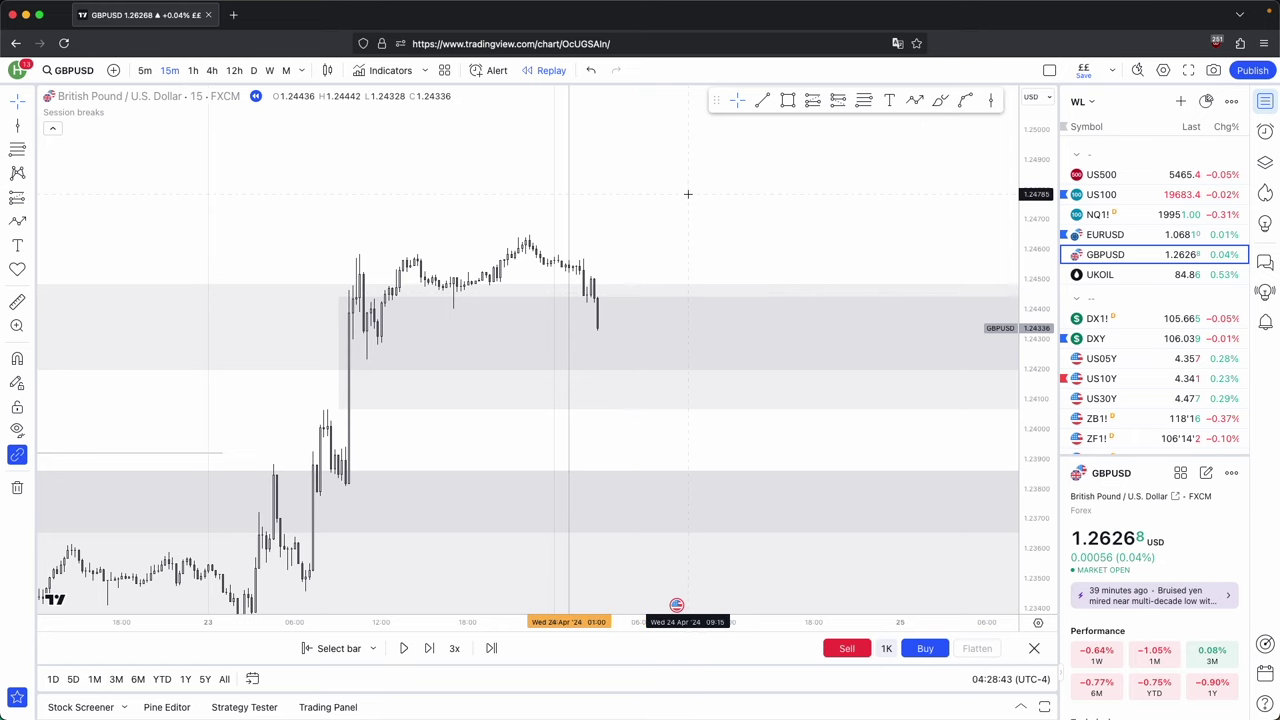
# Measure the upper boxes' overlap from about 1.2444 to 1.2420, and the price range between 23 Apr 14:45 and 24 Apr 00:45.
pyautogui.moveTo(676, 201); pyautogui.dragTo(692, 251)
pyautogui.scroll(-3, 686, 270)
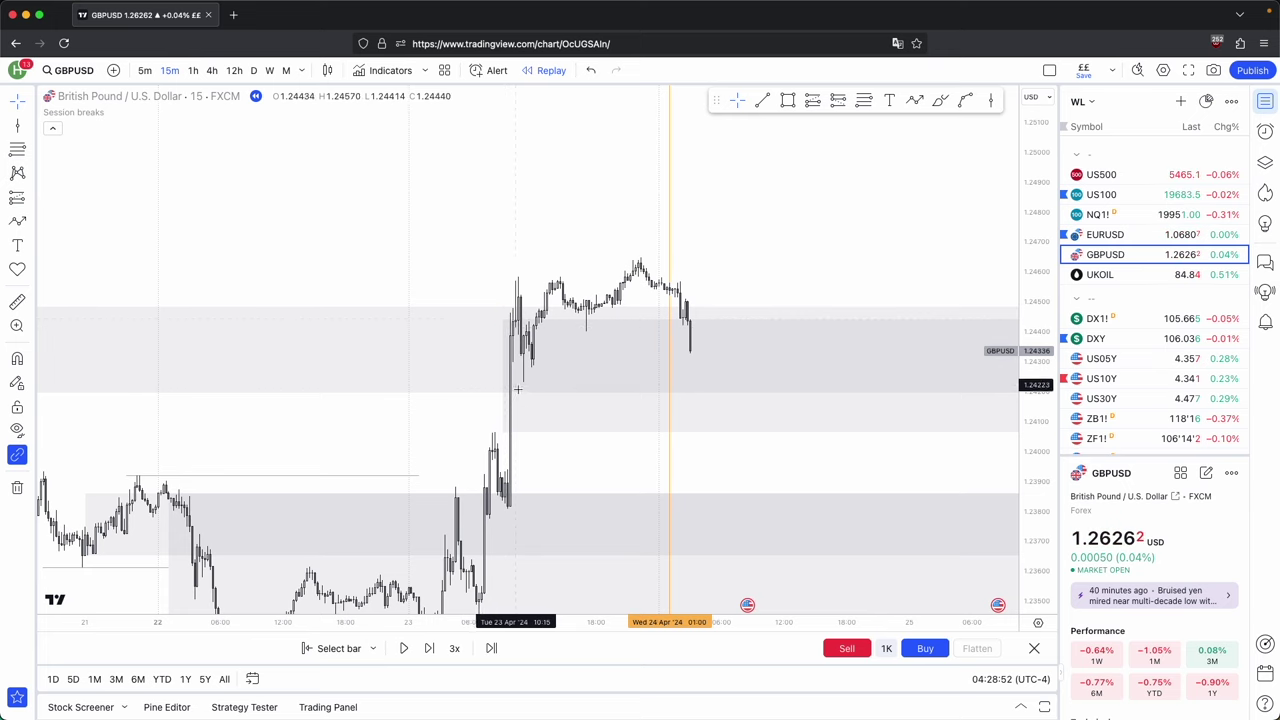
pyautogui.hscroll(-5, 394, 354)
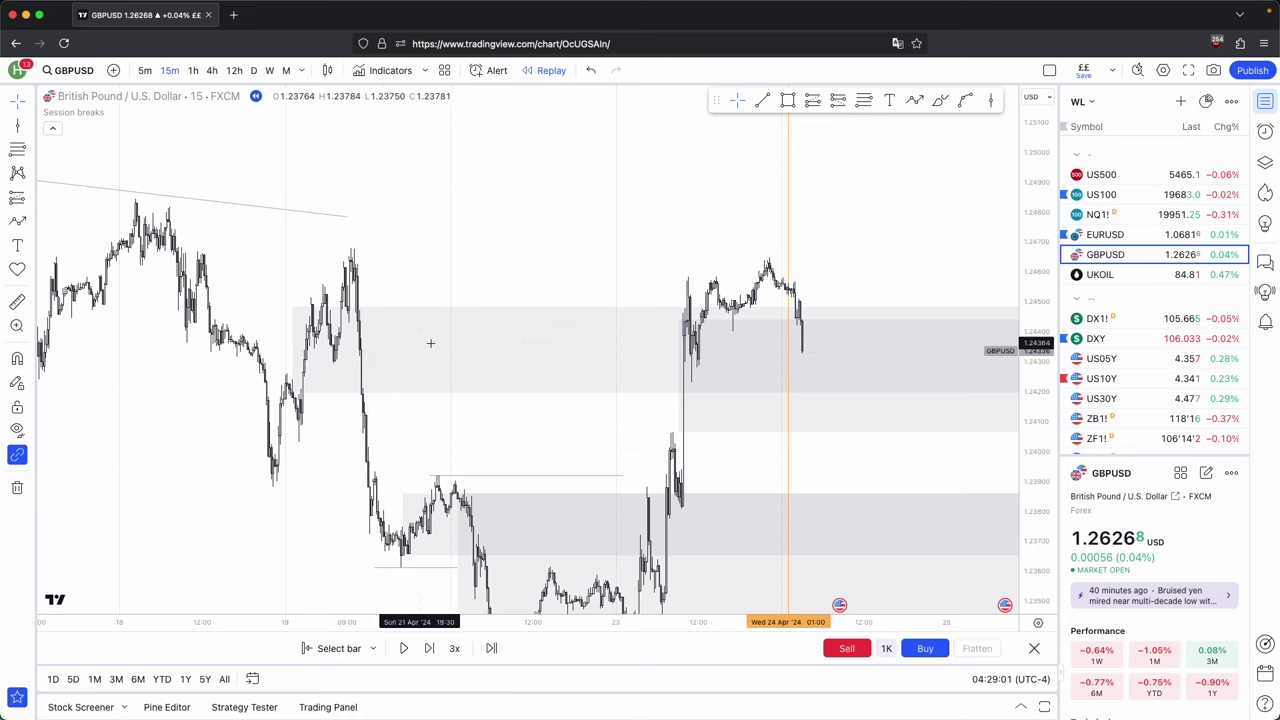
pyautogui.hscroll(8, 469, 300)
pyautogui.moveTo(643, 322); pyautogui.dragTo(680, 395)
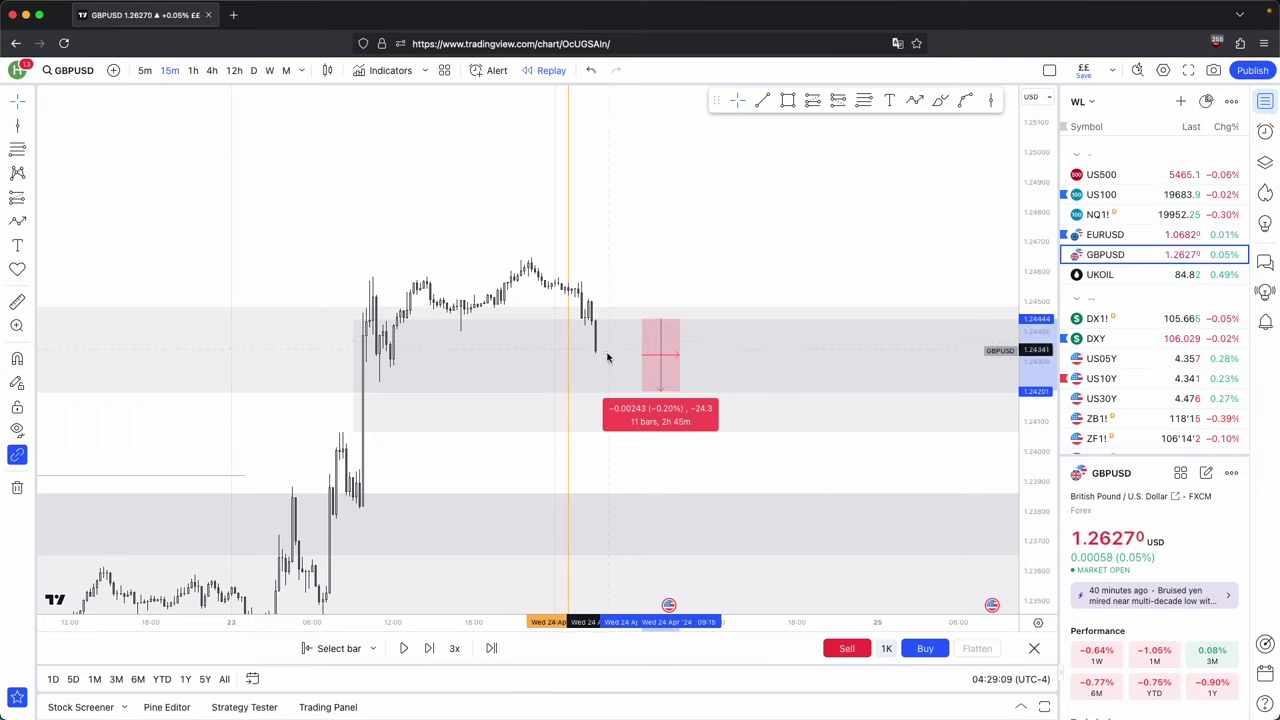
pyautogui.click(645, 301)
pyautogui.moveTo(430, 240); pyautogui.dragTo(565, 335)
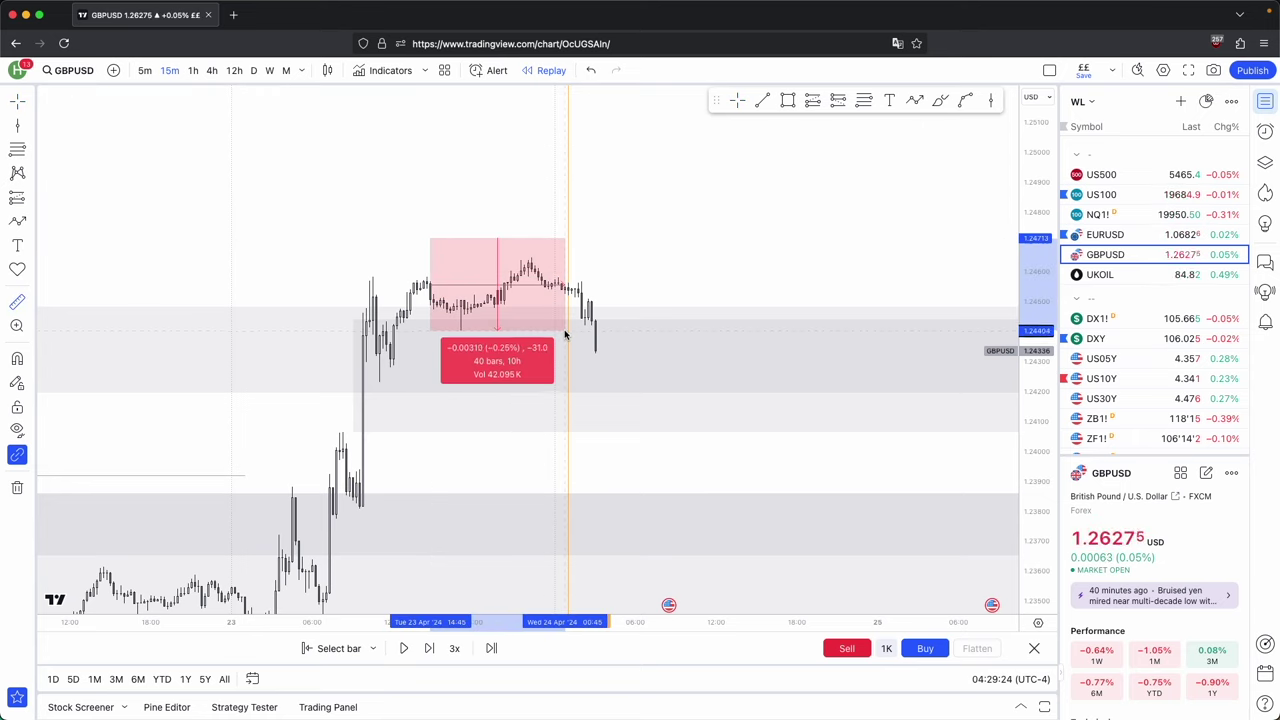
# Draw a horizontal trend line from the 23 Apr 17:00 low at about 1.2440 to 24 Apr 00:00.
pyautogui.click(757, 106)
pyautogui.click(561, 250)
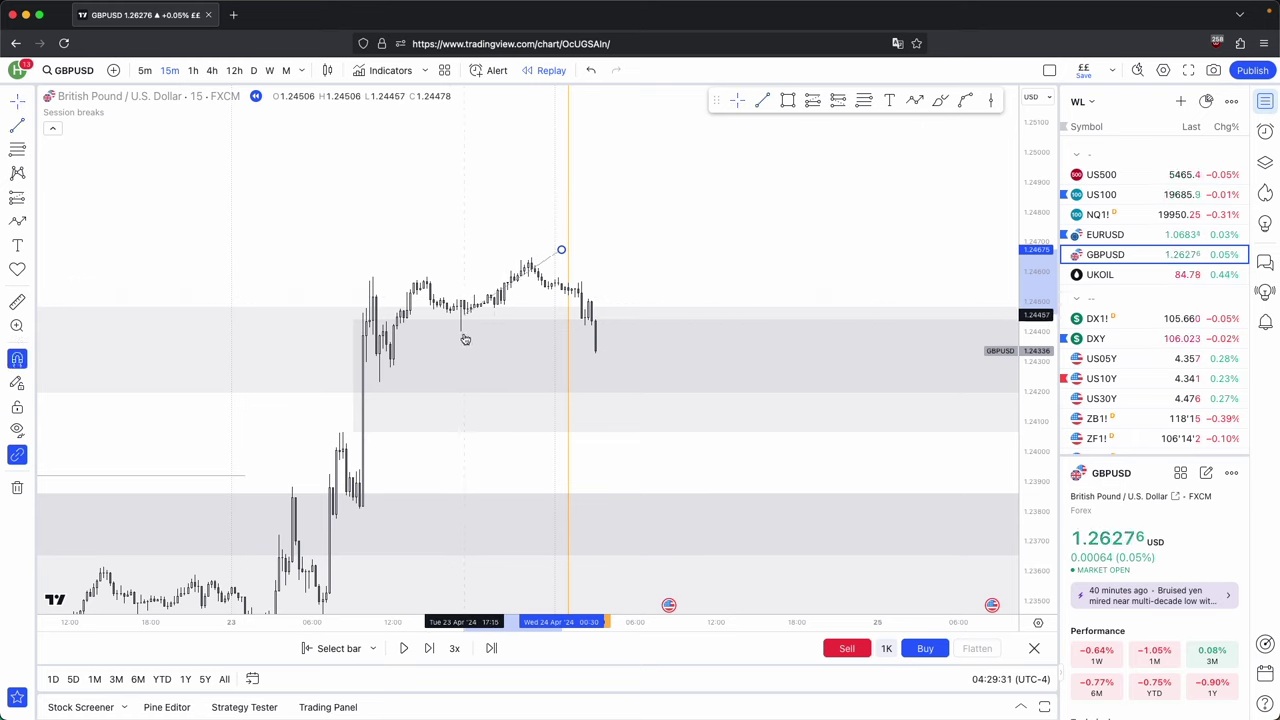
pyautogui.keyDown('super'); pyautogui.click(460, 339); pyautogui.keyUp('super')
pyautogui.moveTo(561, 251); pyautogui.dragTo(555, 332)
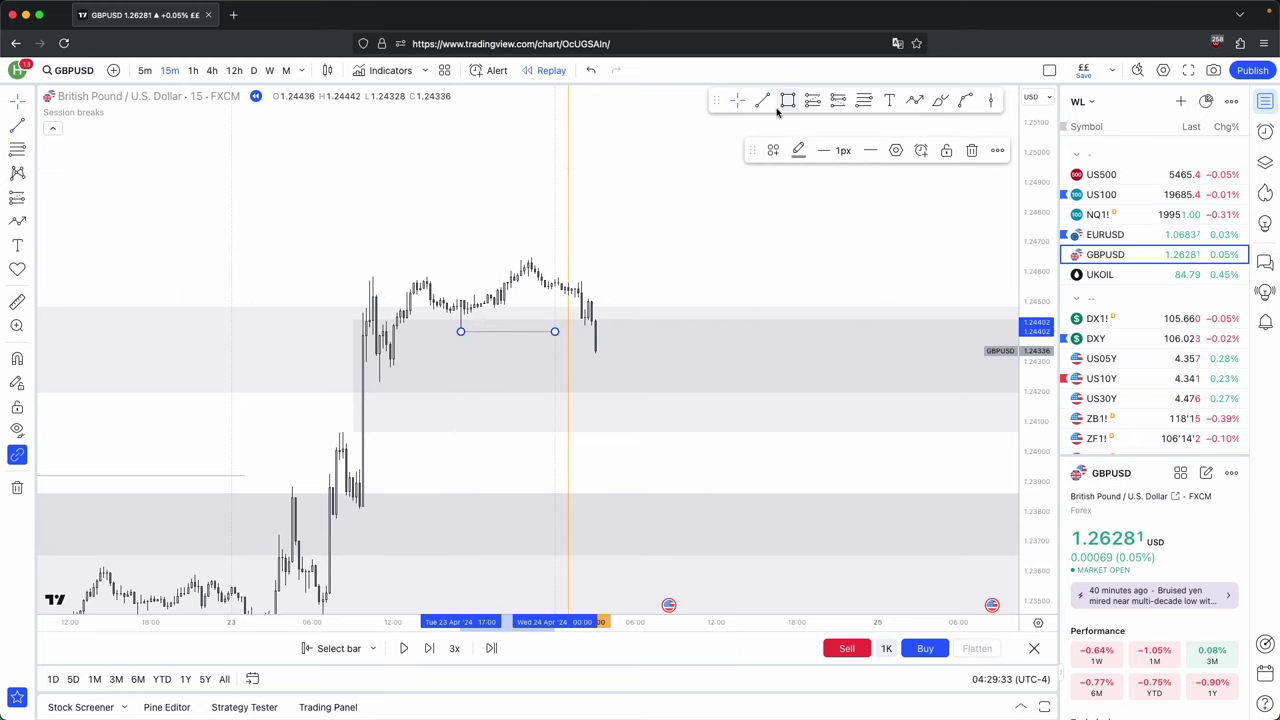
# Draw a short horizontal trend line from the latest swing high at about 1.2465 past the vertical line.
pyautogui.click(763, 102)
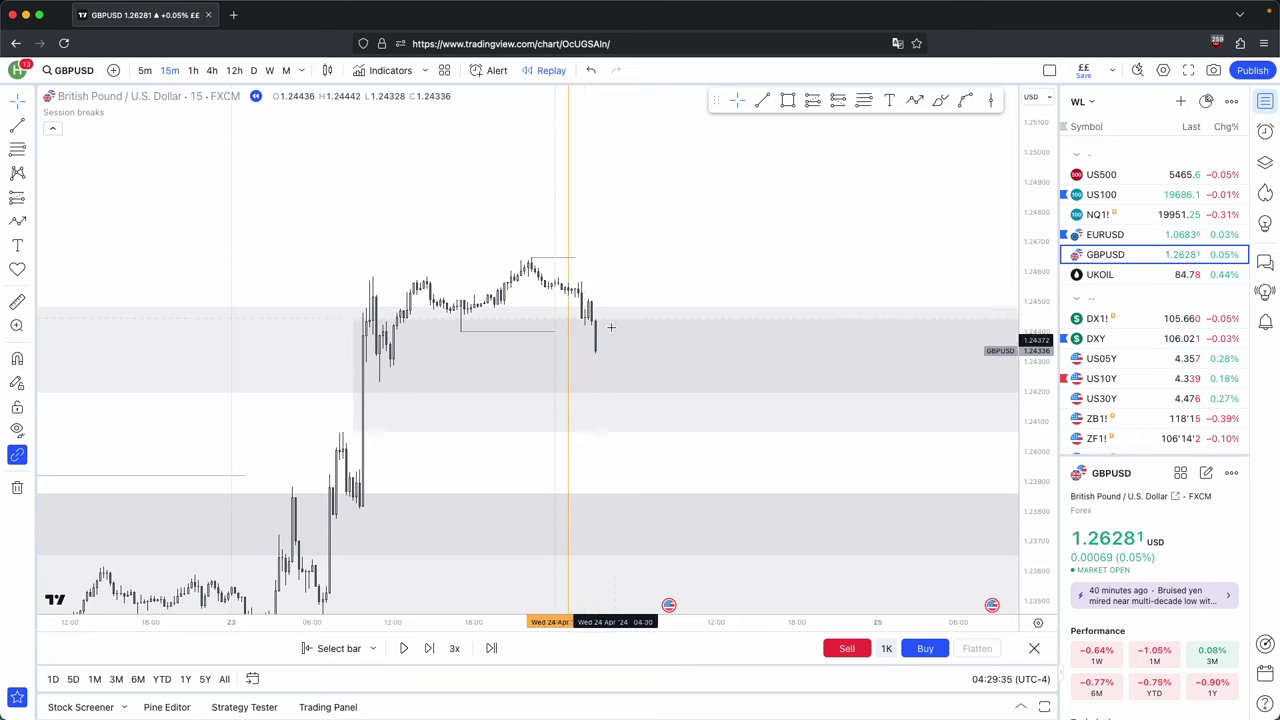
pyautogui.click(470, 333)
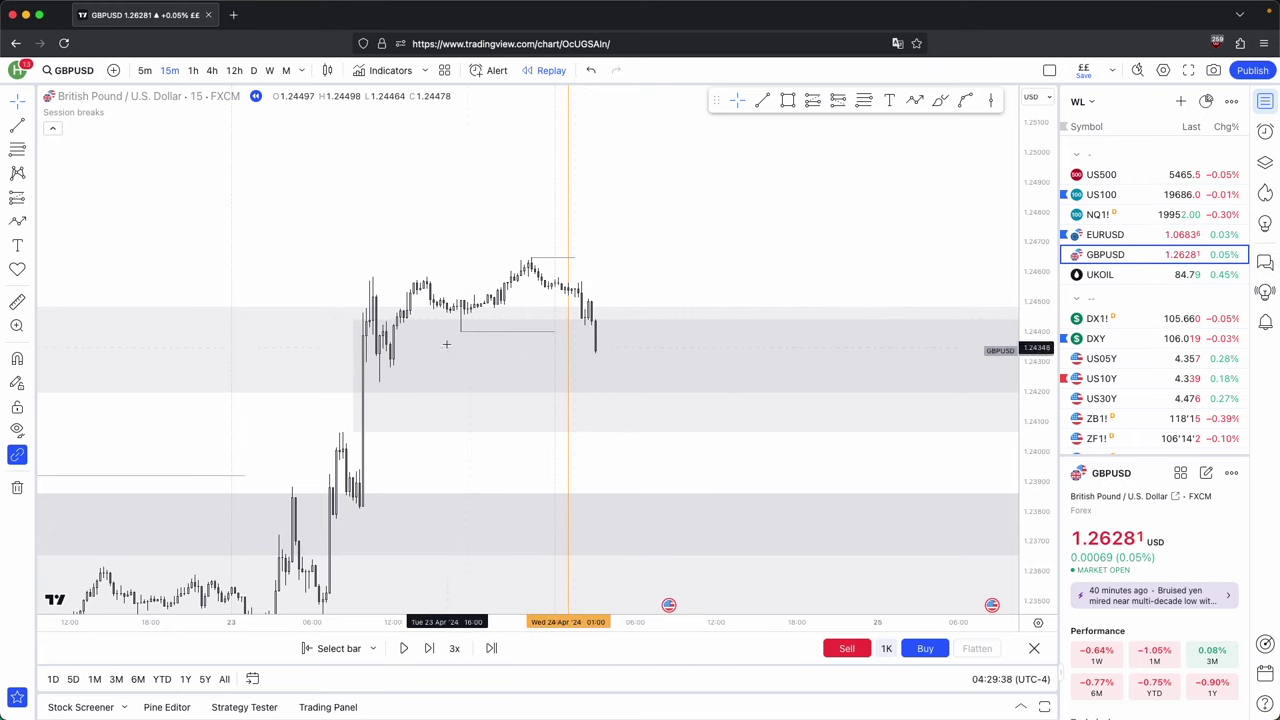
pyautogui.click(737, 203)
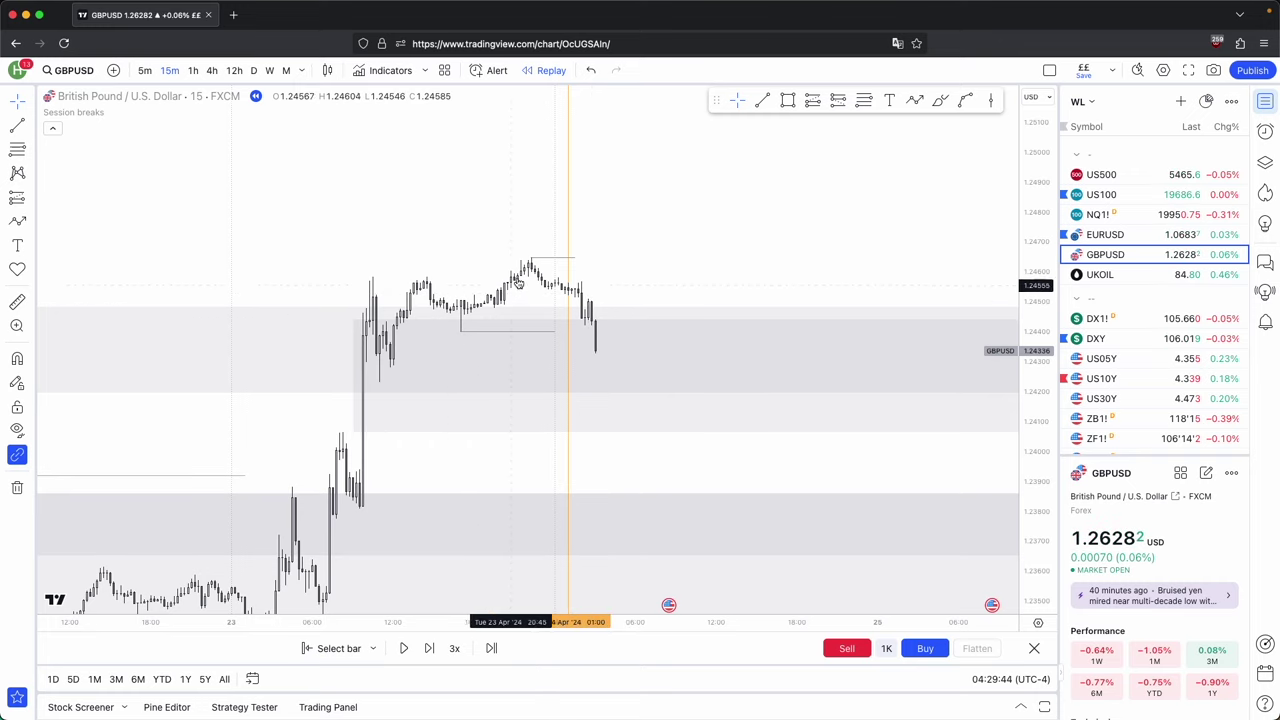
# Delete the two short horizontal lines at the 15-minute swing high and swing low.
pyautogui.click(565, 256)
pyautogui.keyDown('super'); pyautogui.click(474, 331); pyautogui.keyUp('super')
pyautogui.click(957, 151)
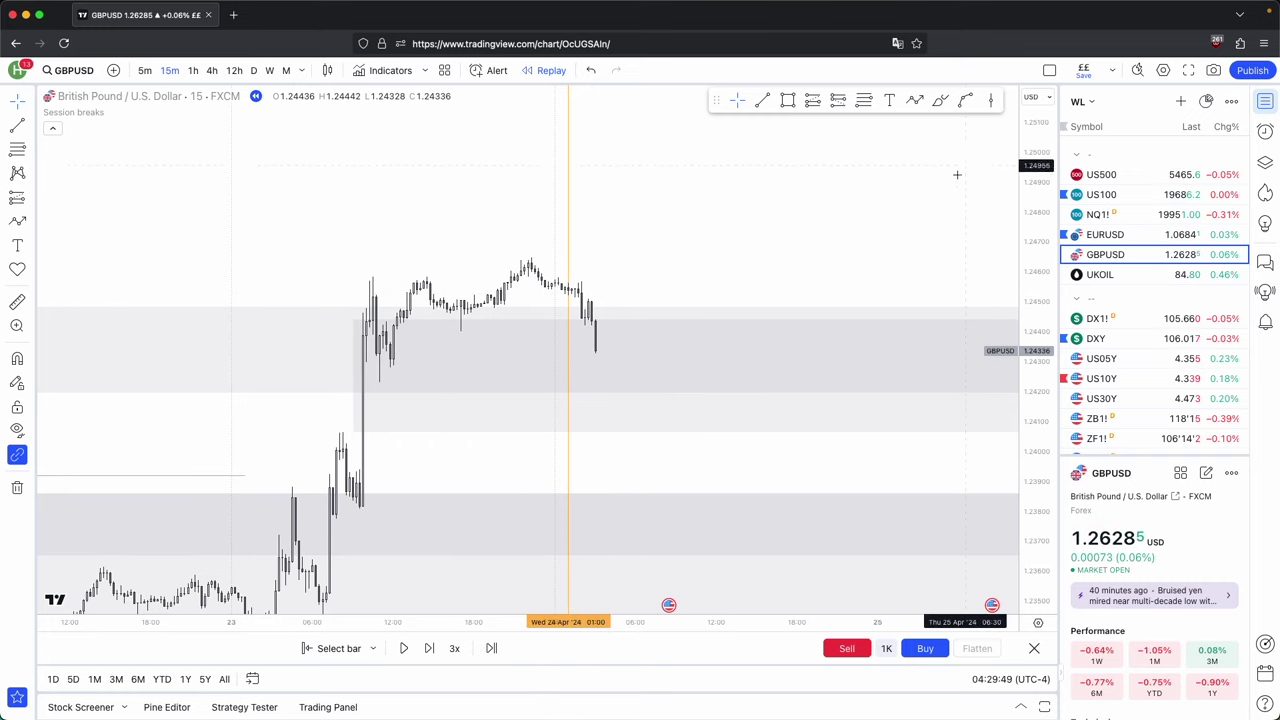
# Advance the replay further through the morning of 24 April while price trades inside the upper boxes' overlap.
pyautogui.click(429, 648)
pyautogui.click(429, 648)
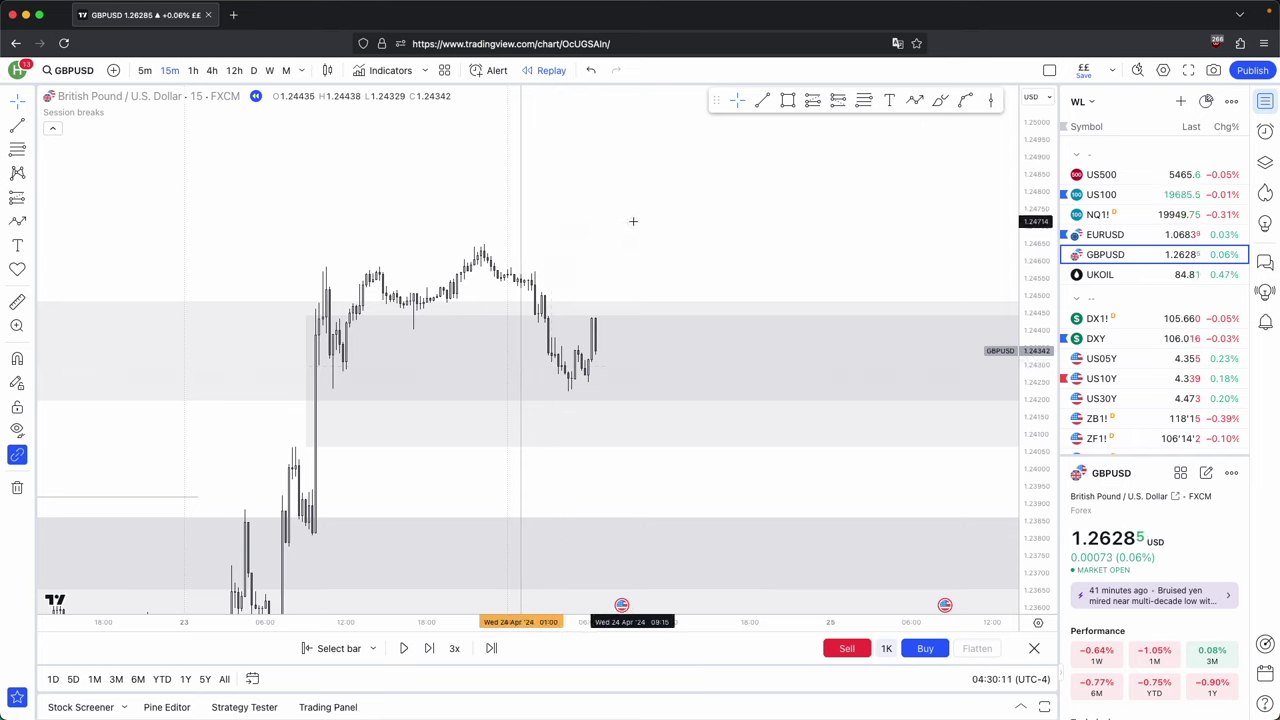
# Sketch a zigzag path ahead of the latest candle to illustrate a possible price move, and delete it again.
pyautogui.click(914, 100)
pyautogui.click(612, 339)
pyautogui.click(638, 273)
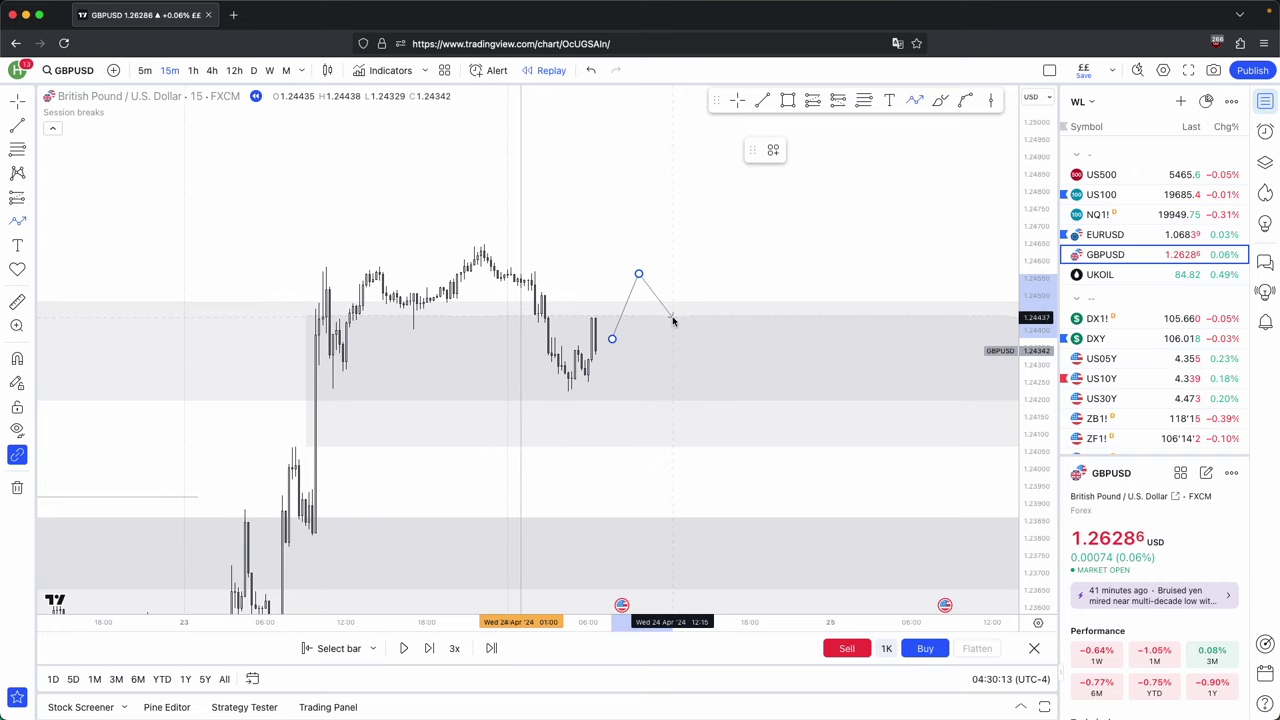
pyautogui.click(673, 317)
pyautogui.doubleClick(708, 222)
pyautogui.click(945, 150)
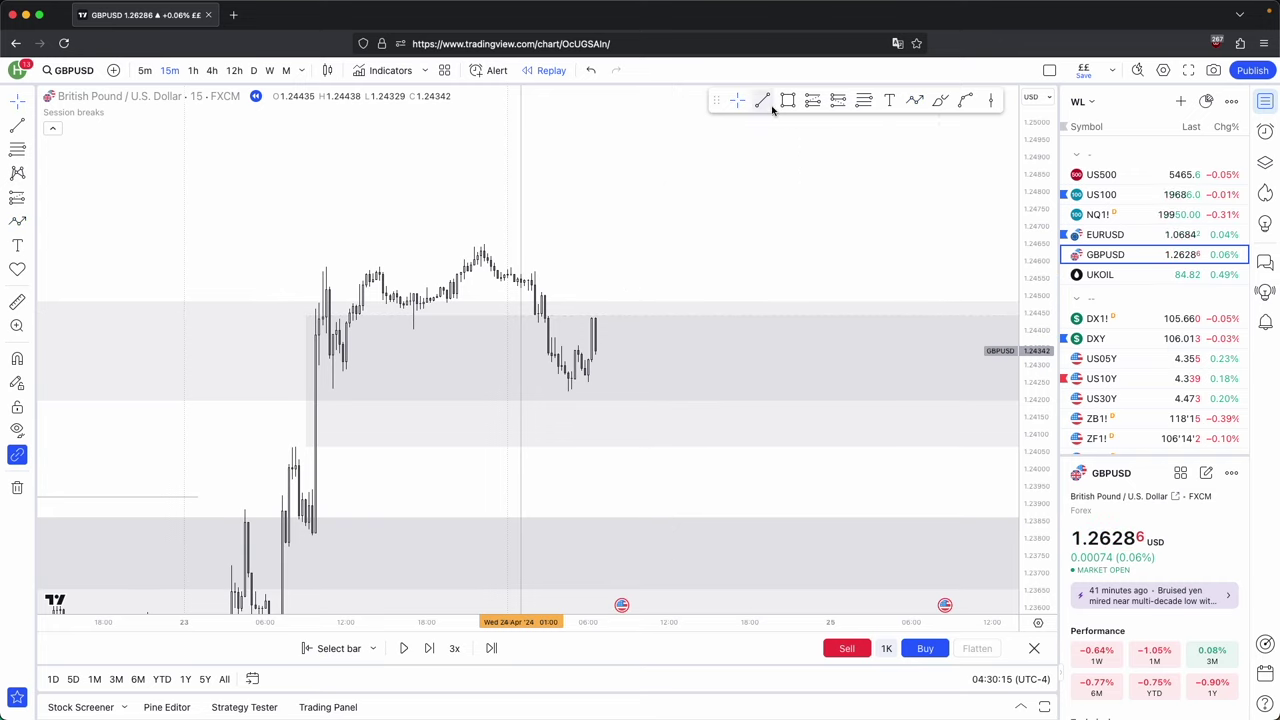
# Draw a horizontal trend line from the 23 Apr 22:15 high at about 1.2465 to 24 Apr 10:45 and apply the Buyside LQ (L) template.
pyautogui.click(763, 101)
pyautogui.moveTo(484, 244); pyautogui.dragTo(652, 244)
pyautogui.click(773, 150)
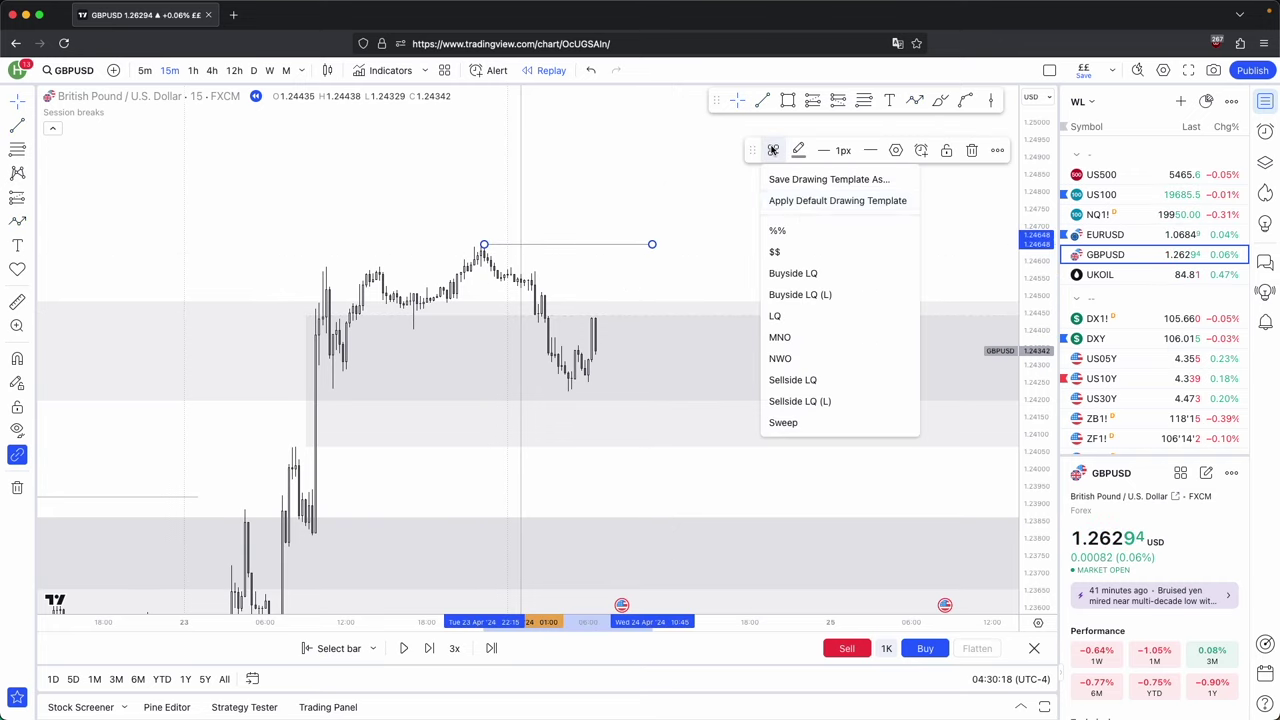
pyautogui.click(815, 294)
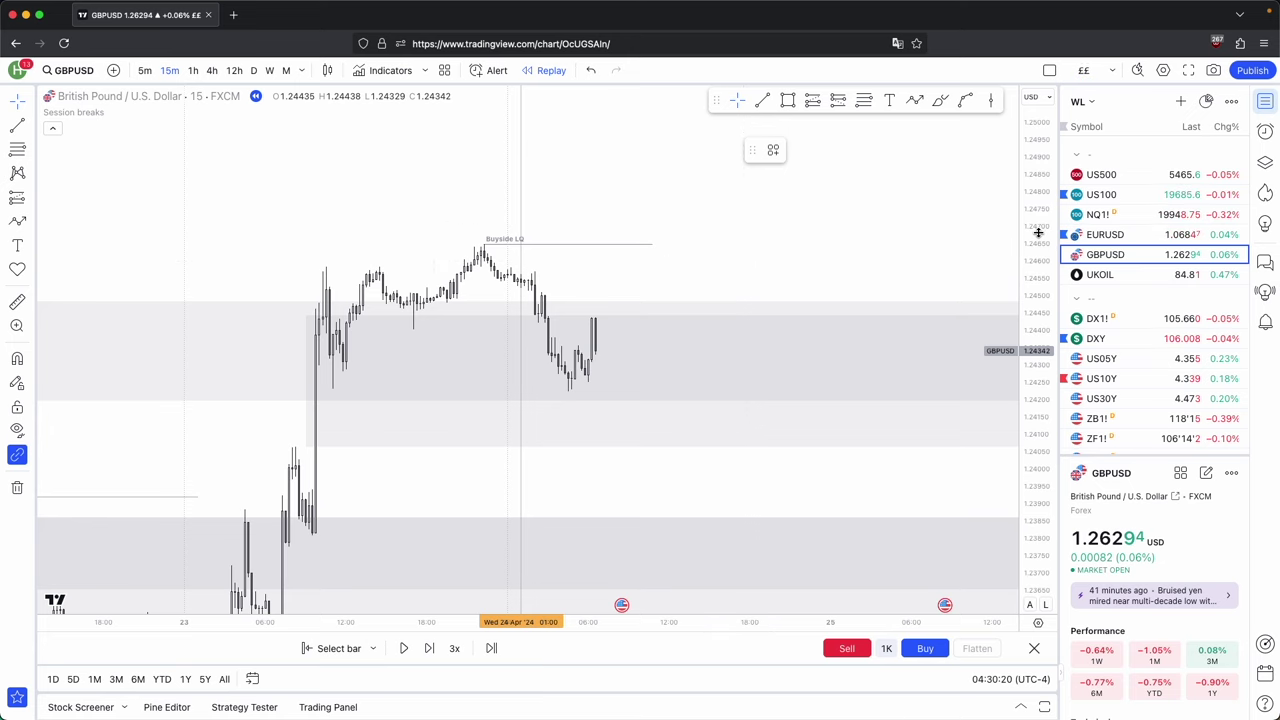
# Draw a short horizontal trend line at the minor swing high of about 1.24355, from 24 Apr 04:00 to 05:45.
pyautogui.moveTo(1040, 564); pyautogui.dragTo(1040, 404)
pyautogui.moveTo(459, 443); pyautogui.dragTo(585, 421)
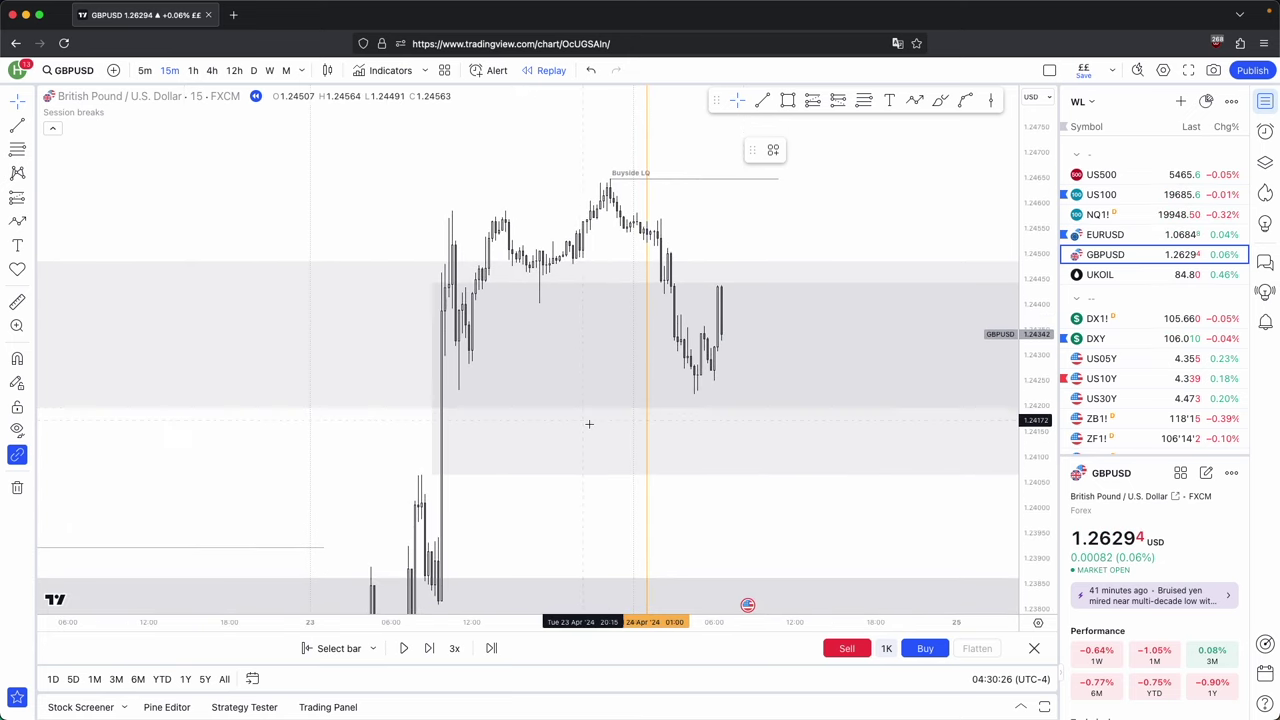
pyautogui.scroll(3, 583, 420)
pyautogui.hotkey('alt', 't')
pyautogui.click(545, 328)
pyautogui.keyDown('shift'); pyautogui.click(578, 334); pyautogui.keyUp('shift')
pyautogui.click(569, 229)
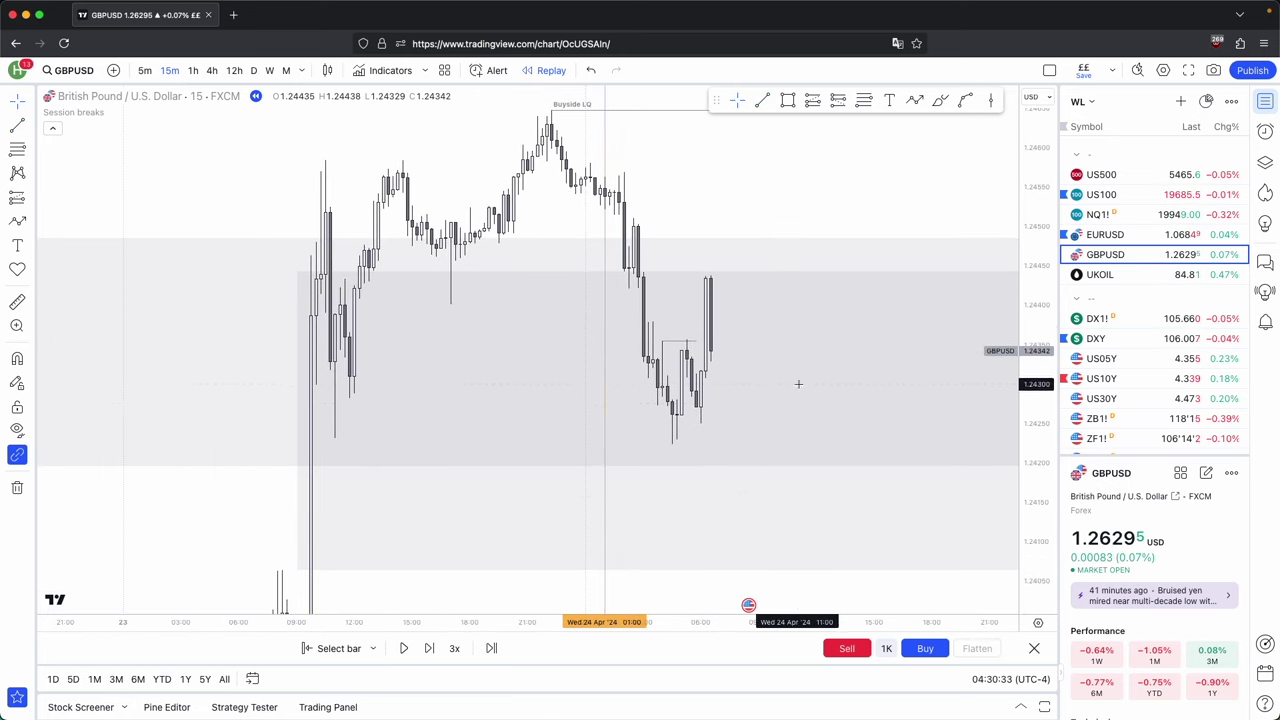
# Replace the short swing-high line with a horizontal line at the same level, running from 24 Apr 04:00 to the breakout candle.
pyautogui.hscroll(3, 798, 384)
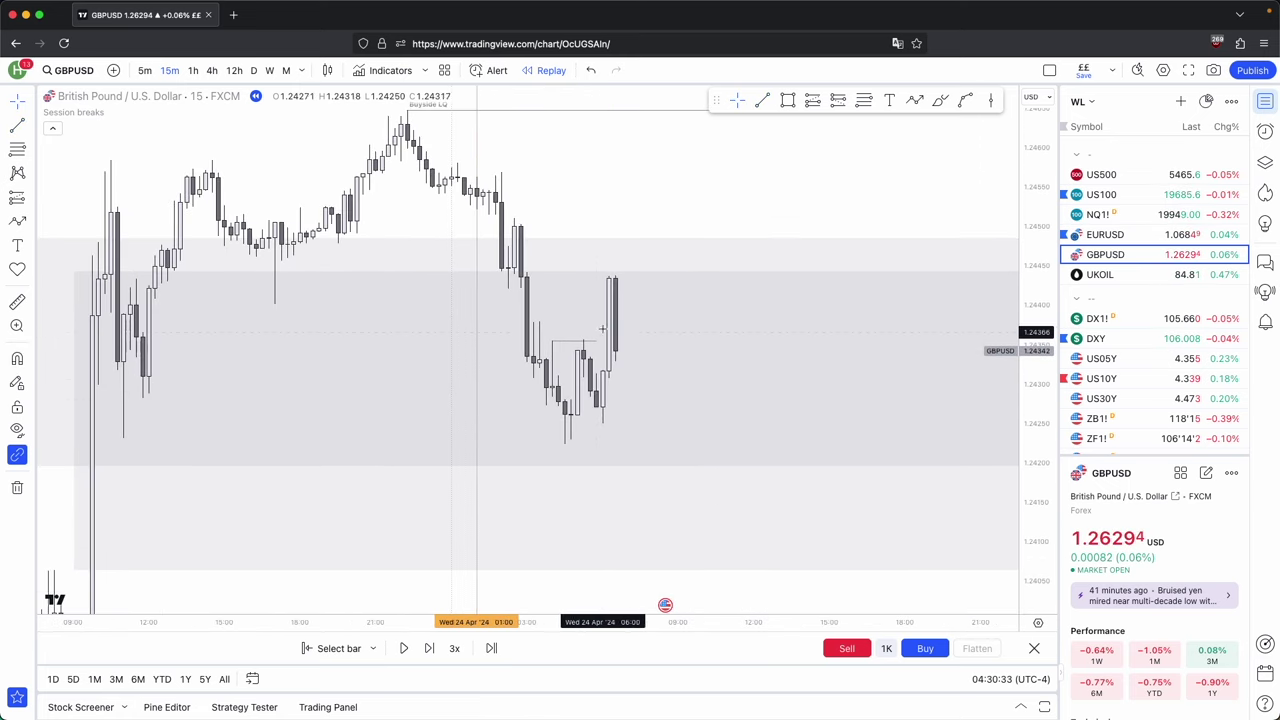
pyautogui.keyDown('shift'); pyautogui.click(547, 330); pyautogui.keyUp('shift')
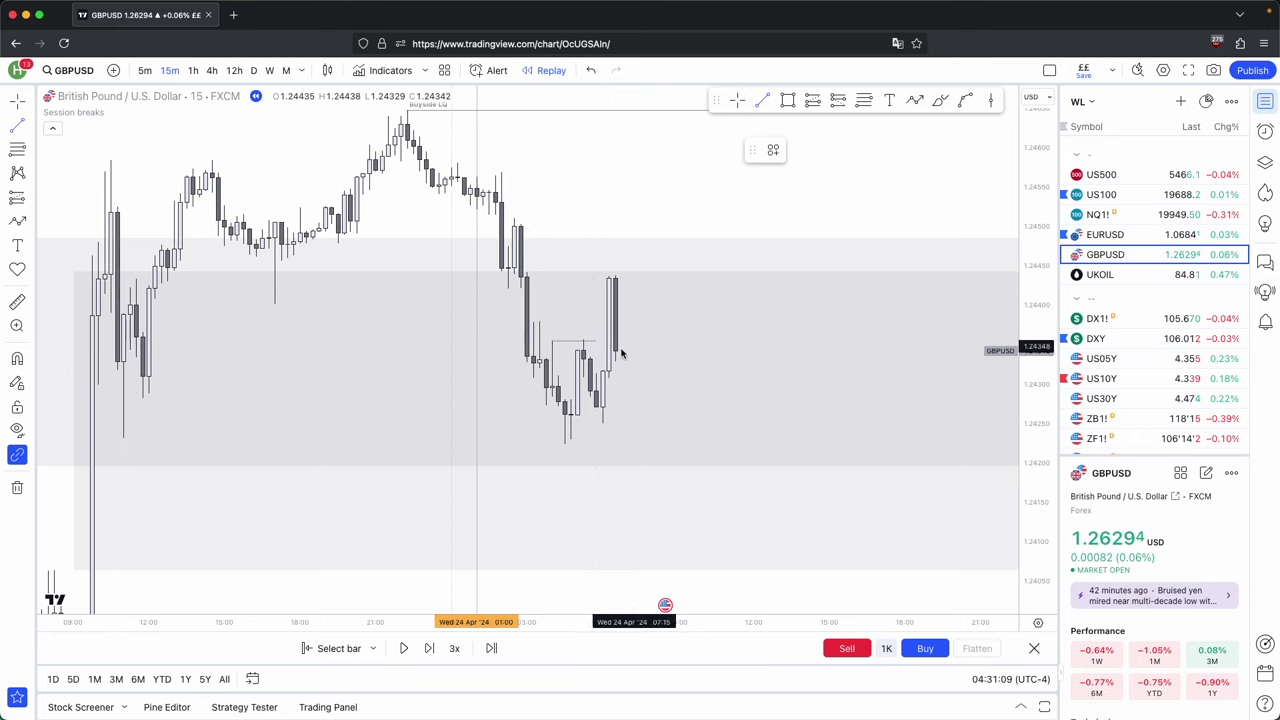
pyautogui.click(583, 340)
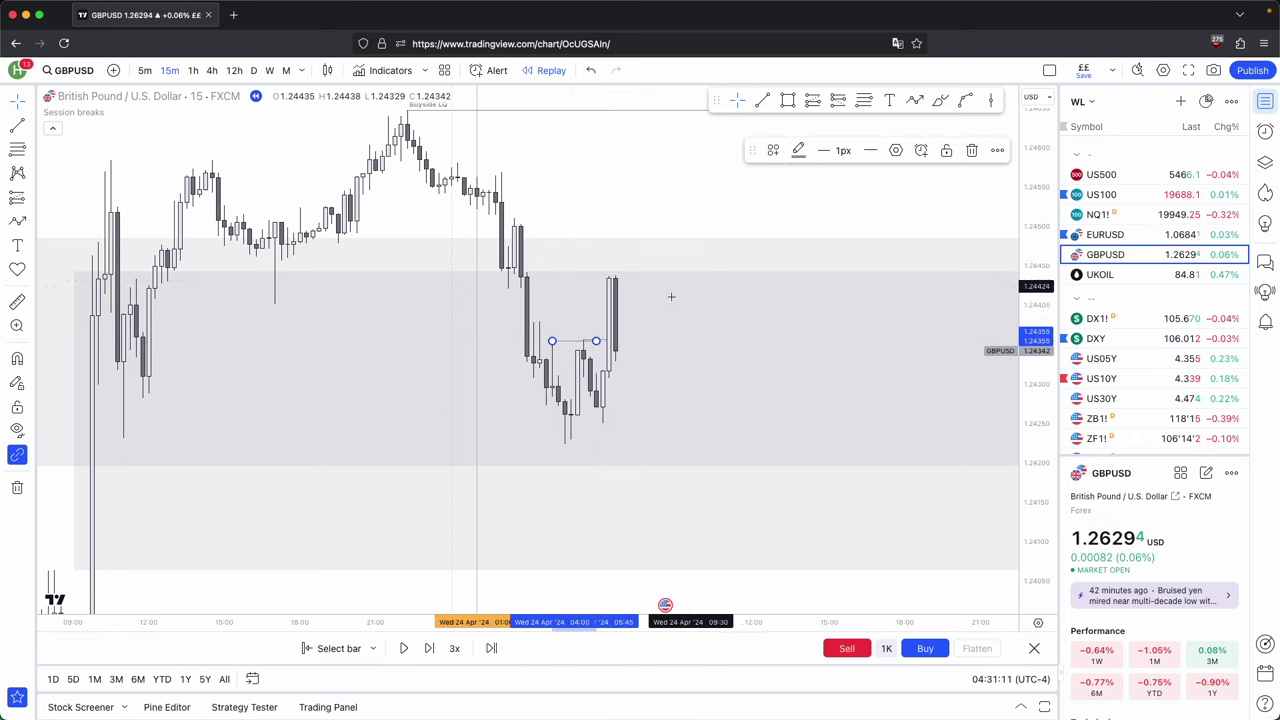
pyautogui.click(971, 150)
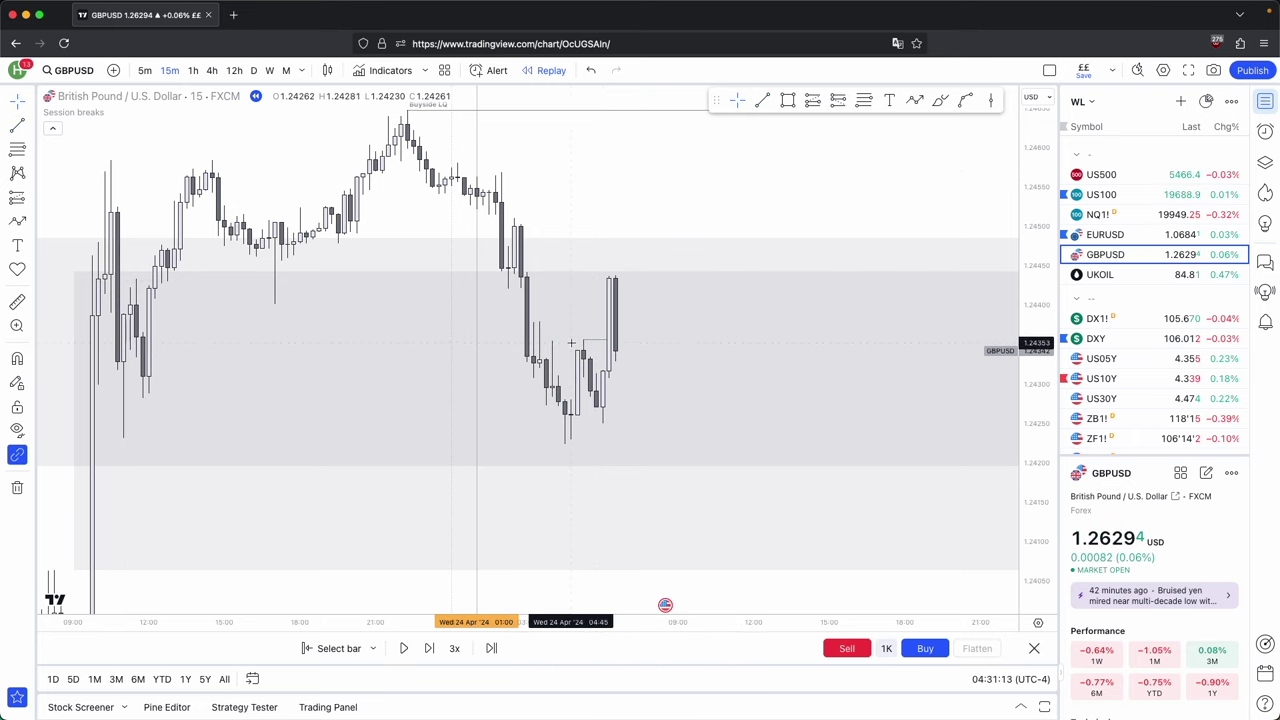
pyautogui.moveTo(581, 340); pyautogui.dragTo(552, 340)
pyautogui.click(660, 334)
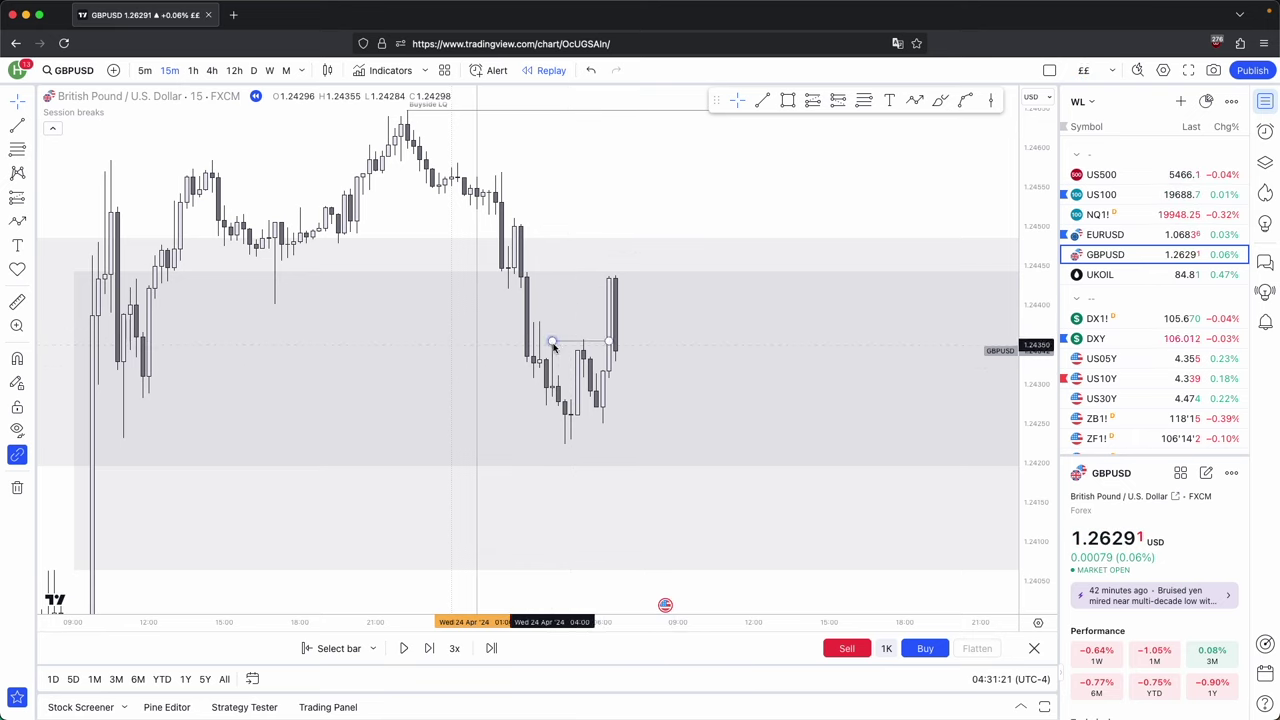
# Draw a rectangle from 24 Apr 05:15 to 15:45 between 1.24343 and 1.24271 and apply the Red template.
pyautogui.moveTo(654, 368); pyautogui.dragTo(643, 368)
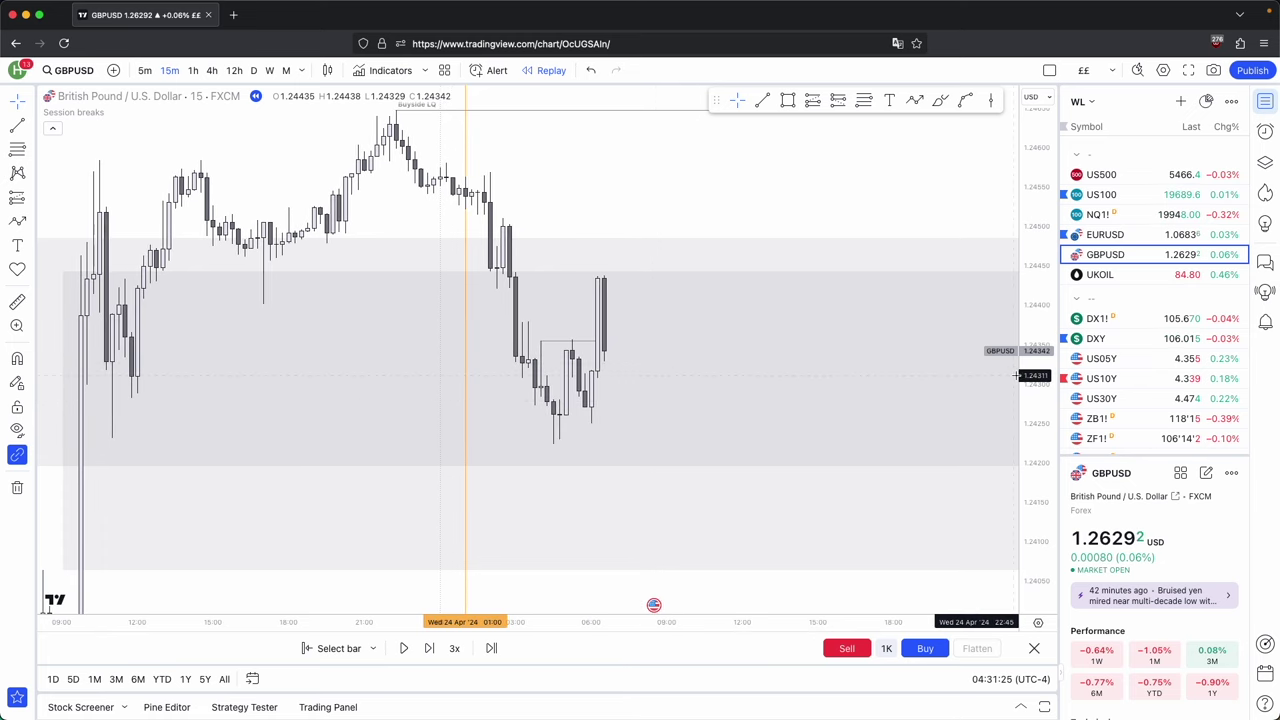
pyautogui.moveTo(1035, 388); pyautogui.dragTo(1036, 431)
pyautogui.hscroll(3, 637, 349)
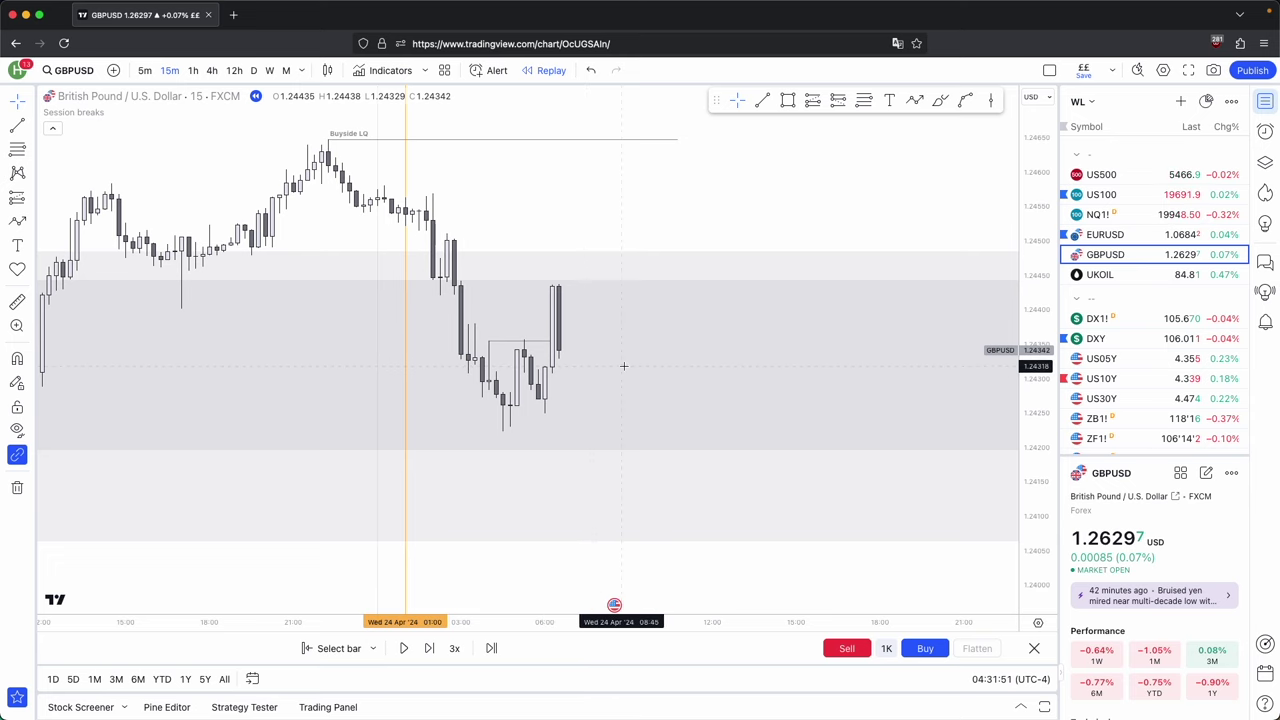
pyautogui.moveTo(627, 356); pyautogui.dragTo(740, 346)
pyautogui.scroll(1, 836, 371)
pyautogui.moveTo(1043, 488); pyautogui.dragTo(1025, 441)
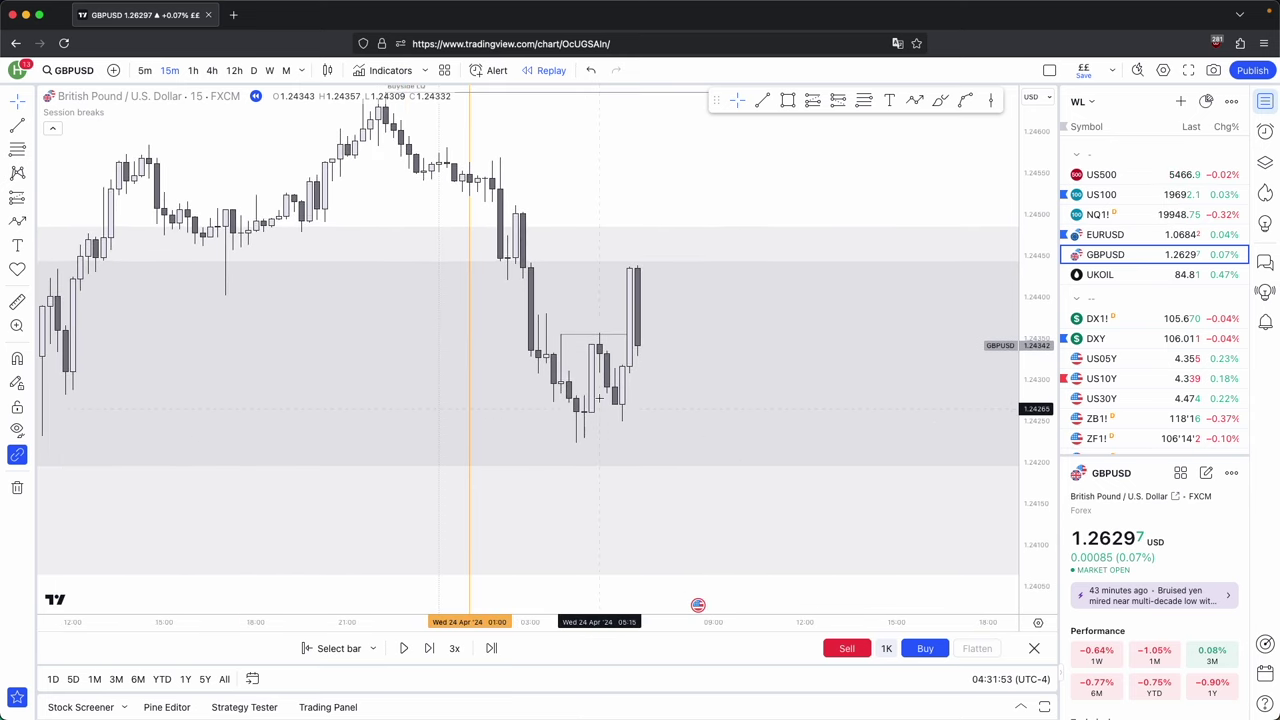
pyautogui.hotkey('alt', 'shift', 'r')
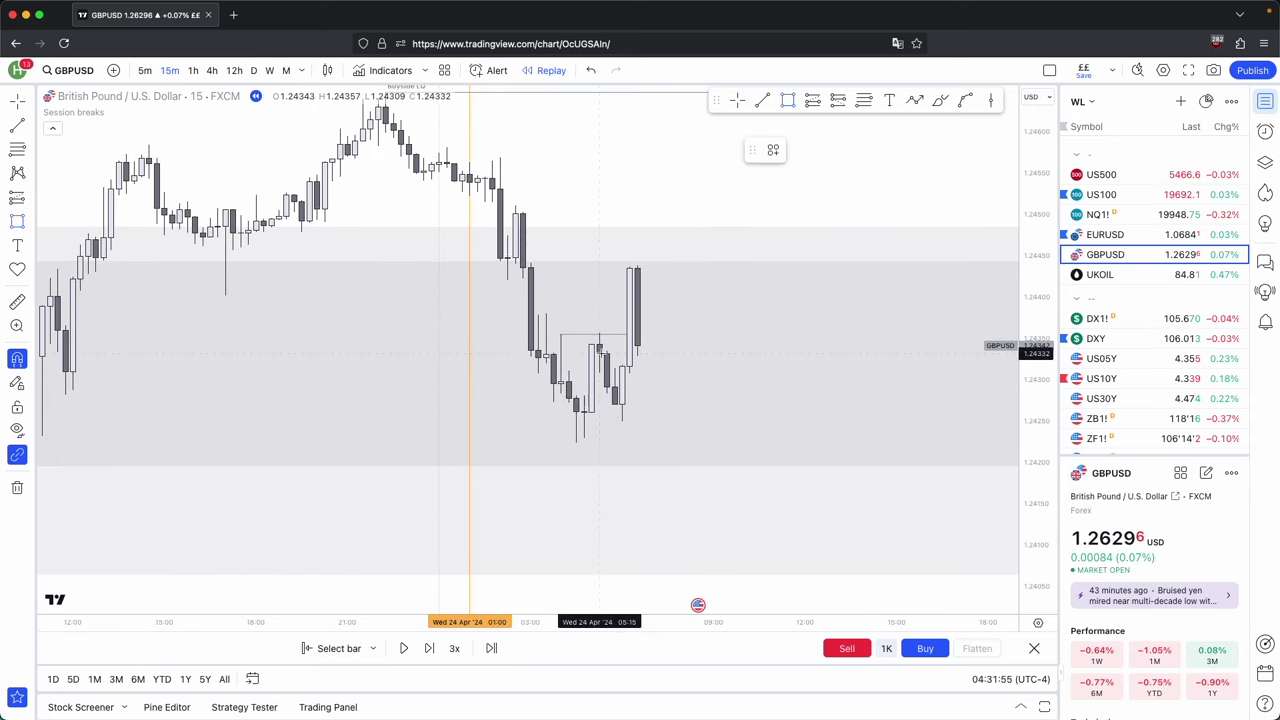
pyautogui.click(615, 404)
pyautogui.moveTo(615, 404); pyautogui.dragTo(904, 404)
pyautogui.click(773, 150)
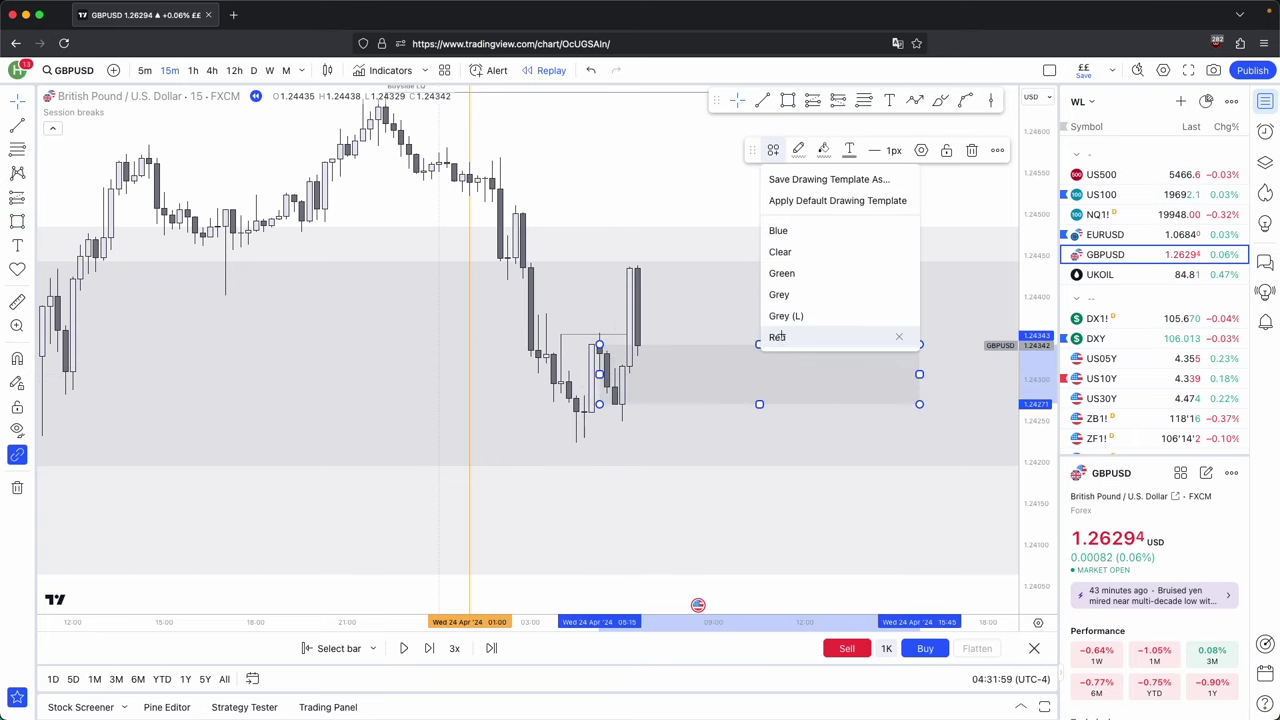
pyautogui.click(778, 337)
pyautogui.click(714, 246)
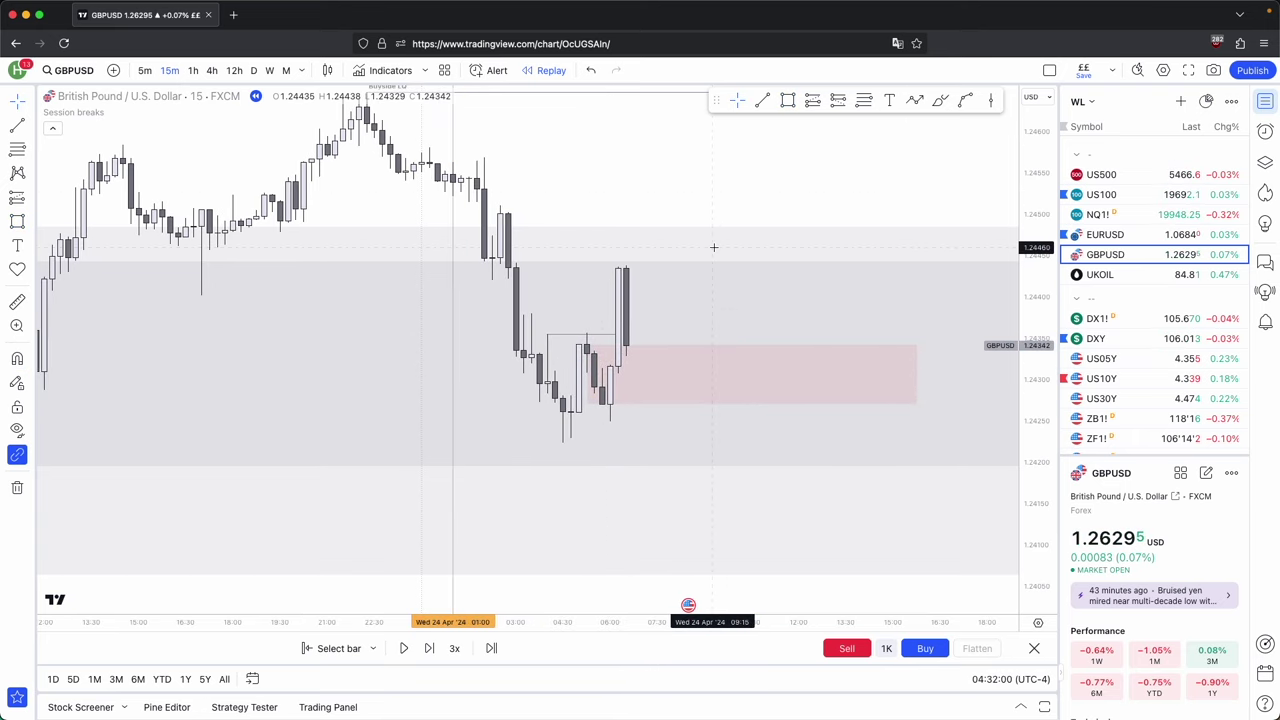
# Add two thin red boxes between about 1.2432 and 1.2433, starting near 04:00 and 06:00 and extending across the red zone.
pyautogui.moveTo(532, 364); pyautogui.dragTo(532, 354)
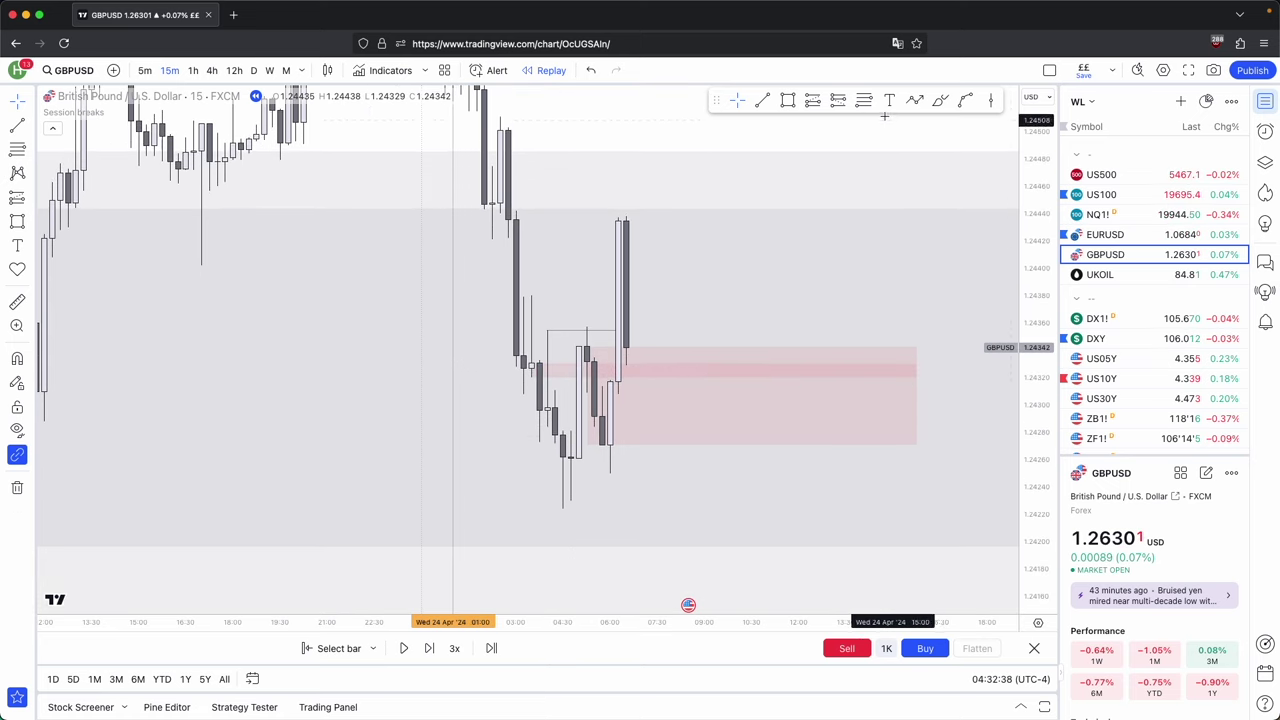
pyautogui.click(789, 105)
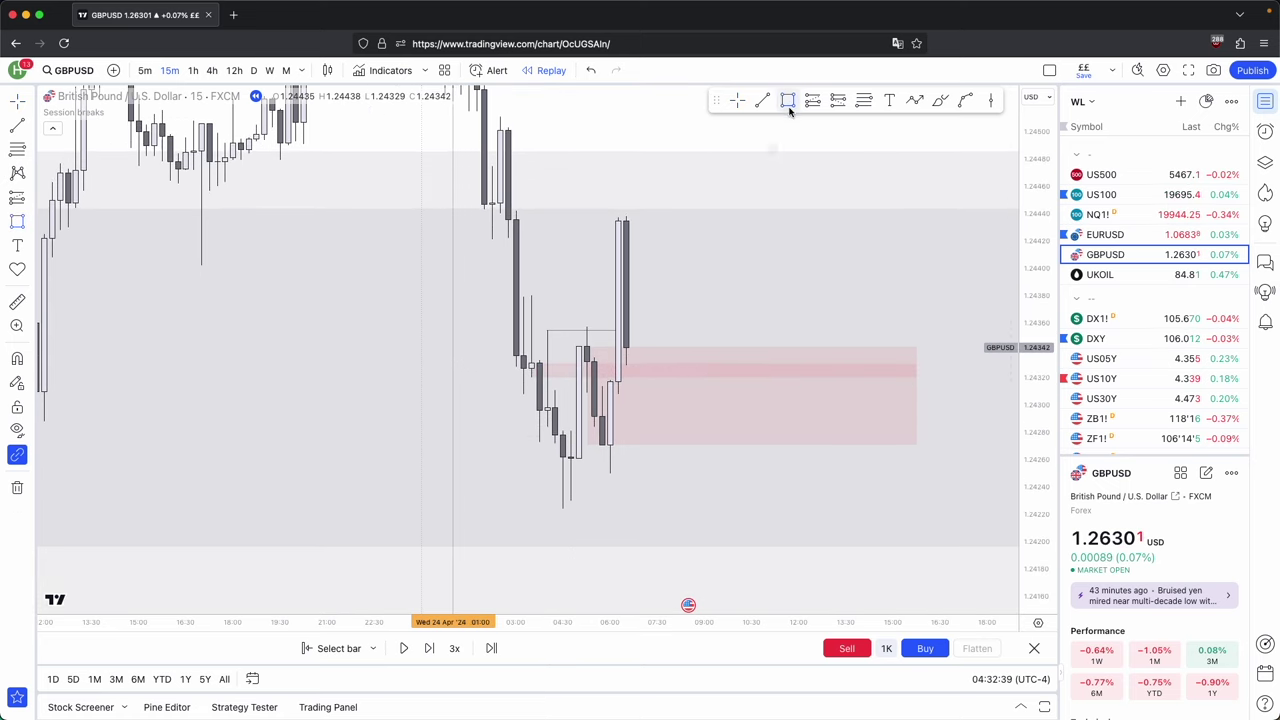
pyautogui.click(607, 380)
pyautogui.click(629, 364)
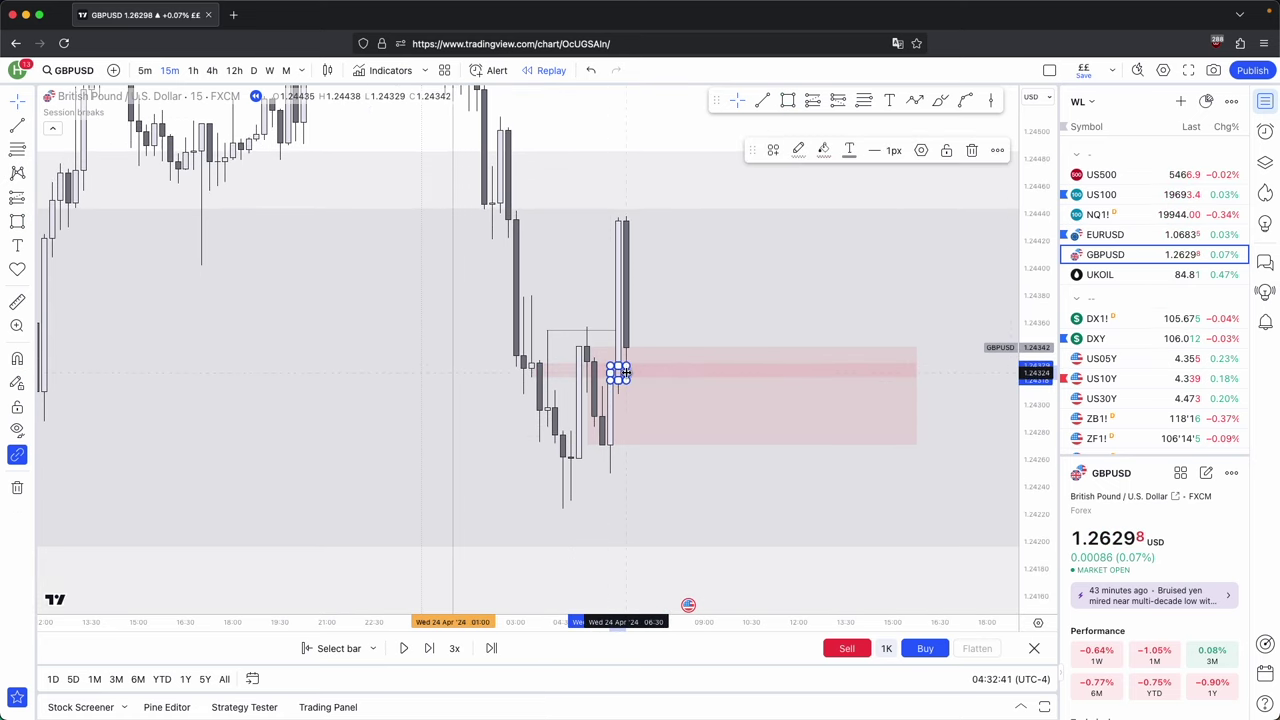
pyautogui.moveTo(626, 372); pyautogui.dragTo(932, 394)
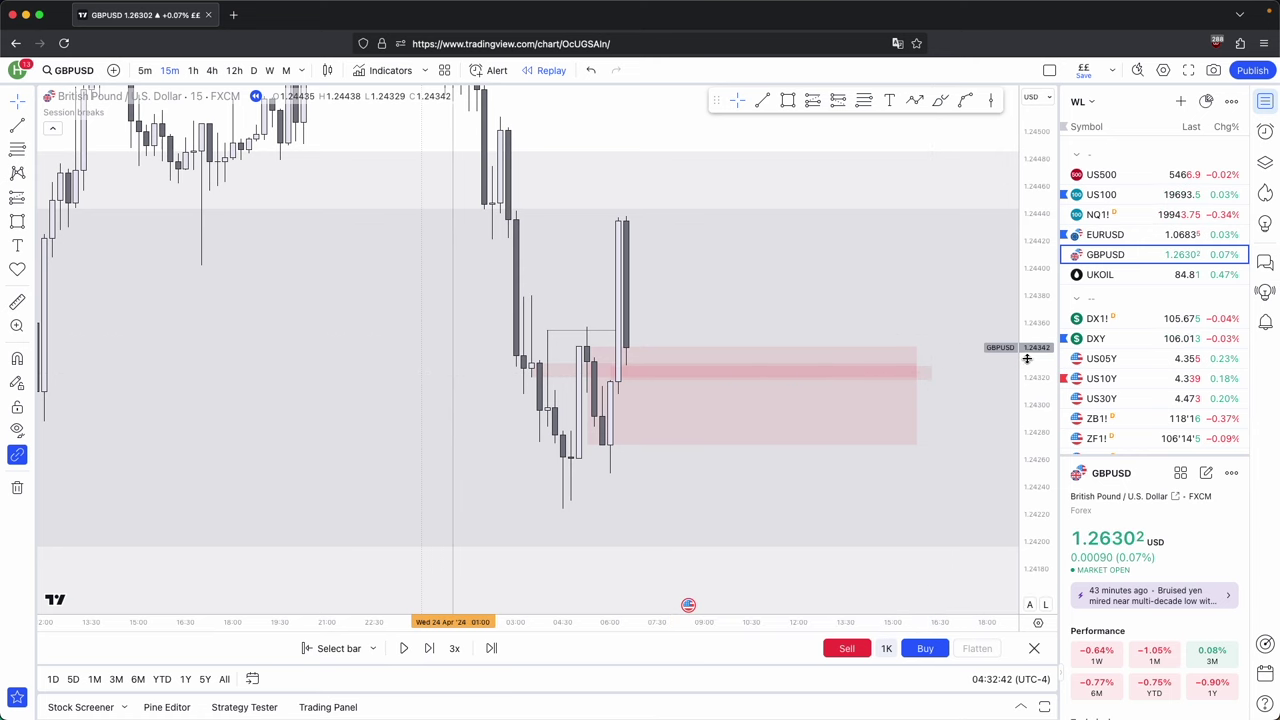
# Sketch a downward path from the last candle through the red zone, and delete it again.
pyautogui.moveTo(1026, 357); pyautogui.dragTo(1024, 508)
pyautogui.scroll(1, 634, 328)
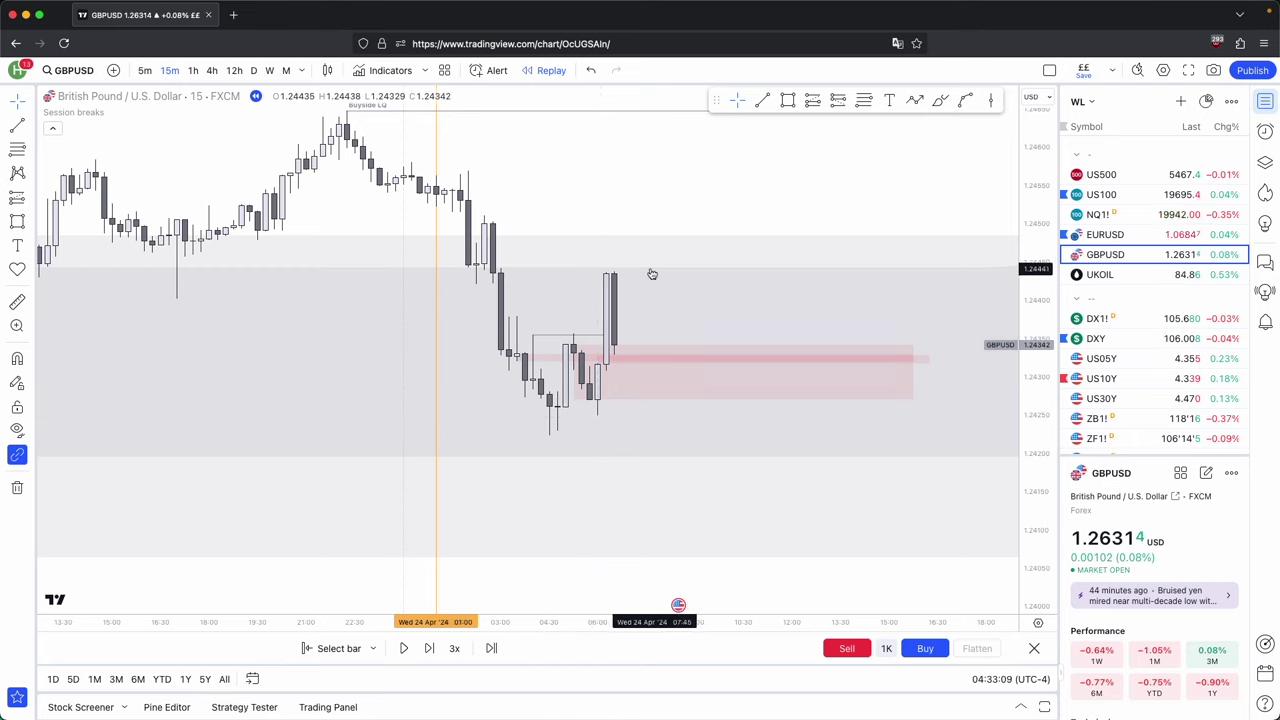
pyautogui.click(629, 340)
pyautogui.click(654, 422)
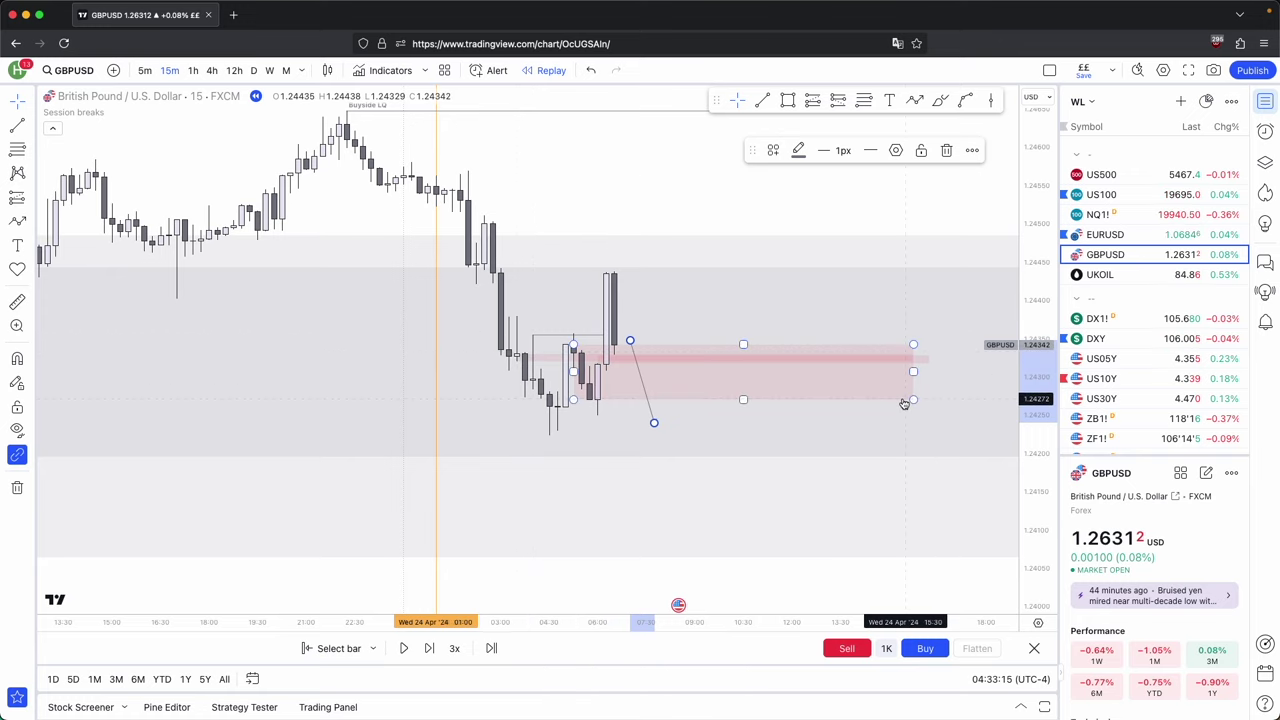
pyautogui.click(946, 150)
# Step the replay forward six bars to the 24 April 08:00 candle.
pyautogui.scroll(-5, 925, 167)
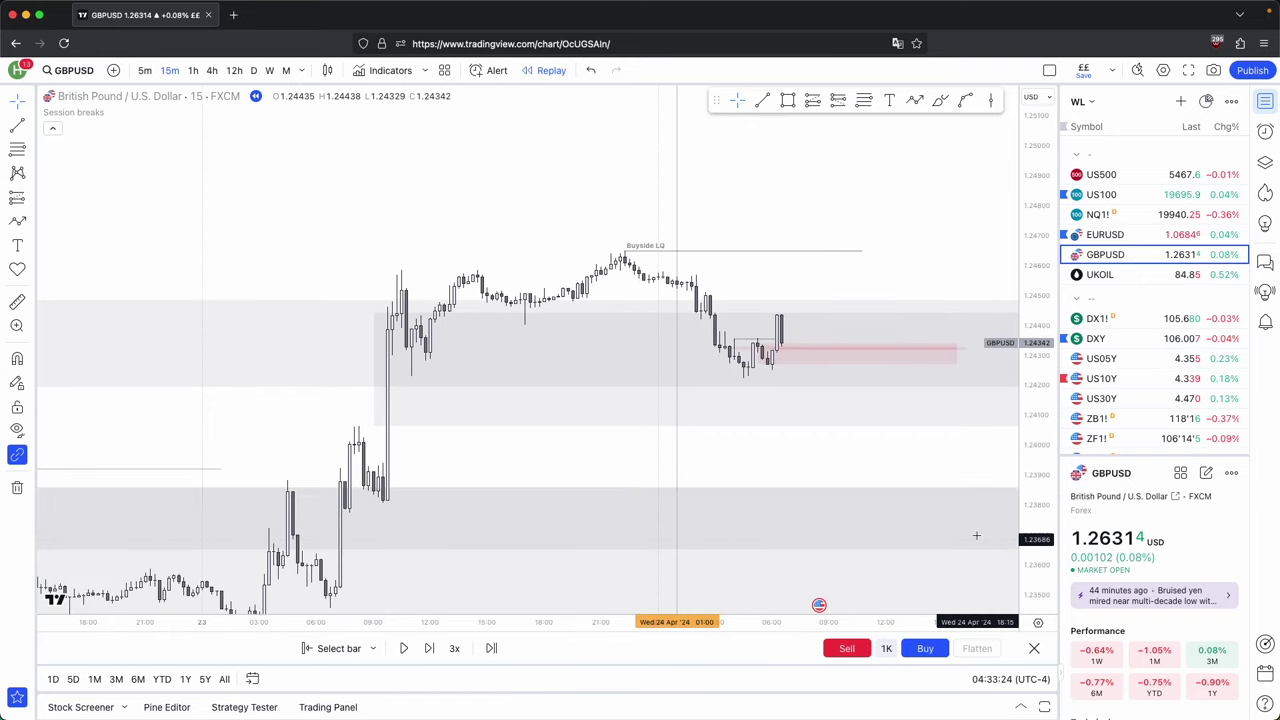
pyautogui.scroll(4, 664, 281)
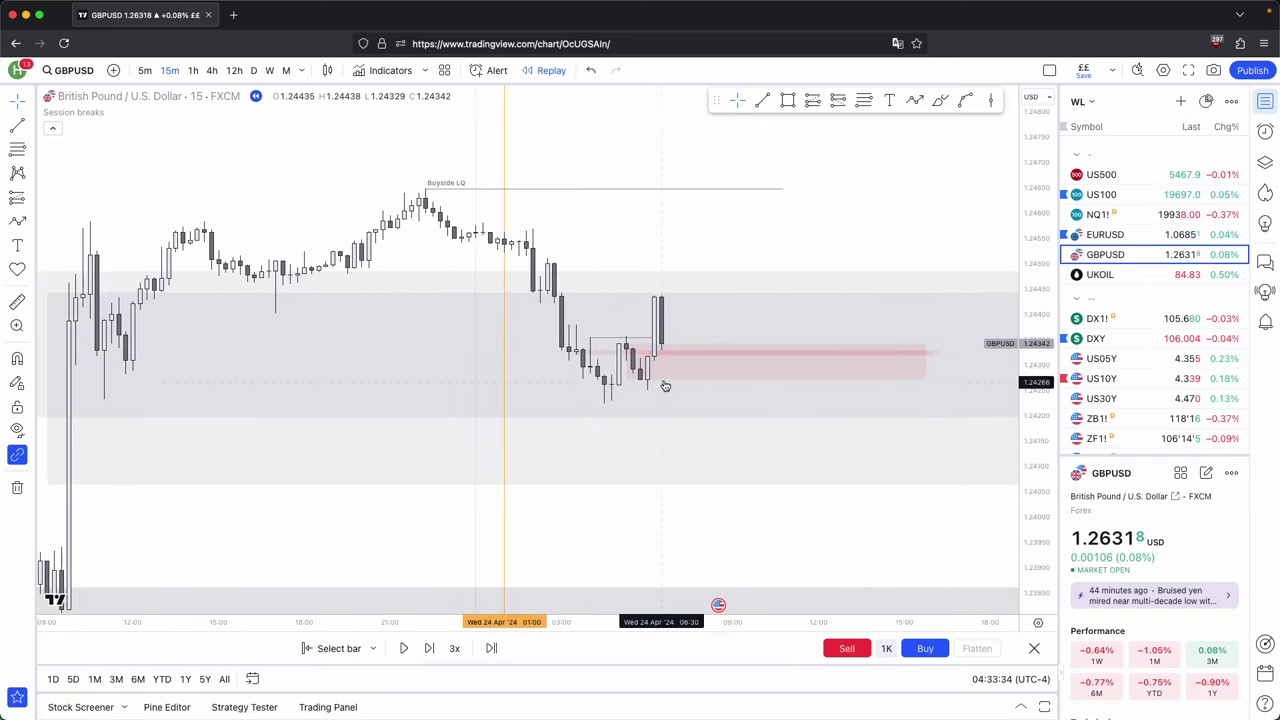
pyautogui.hscroll(-3, 665, 297)
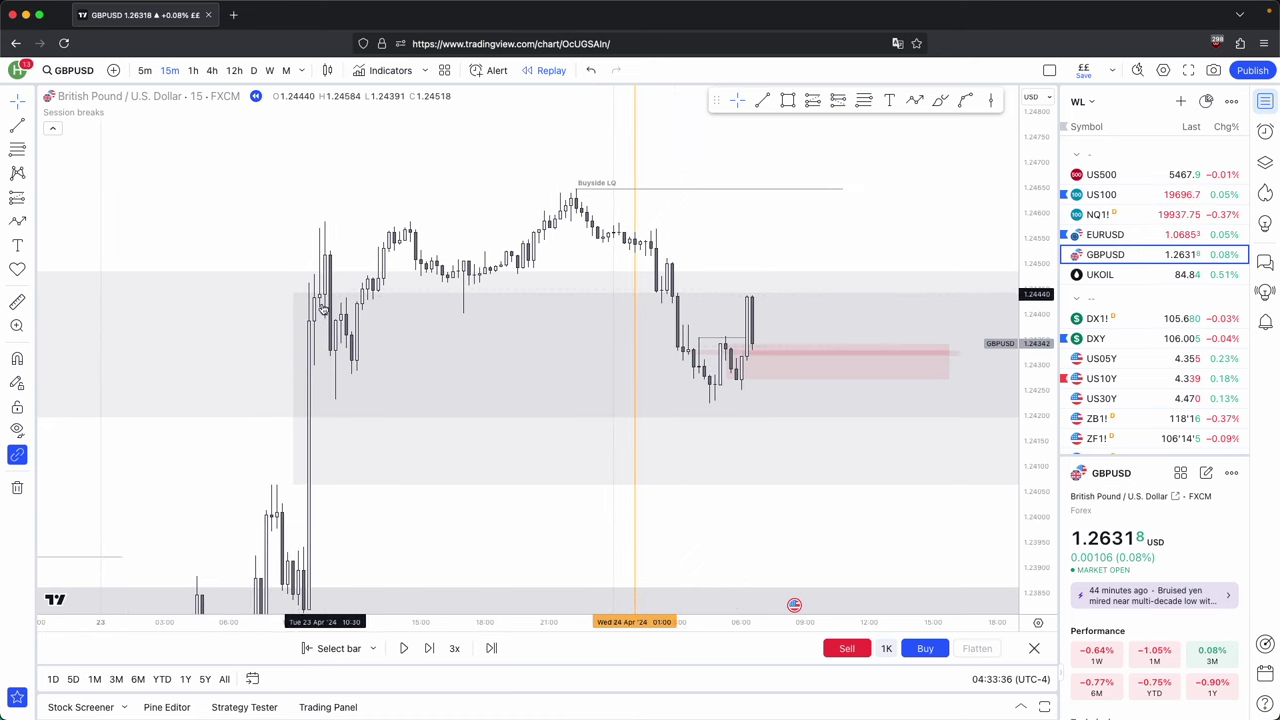
pyautogui.scroll(3, 530, 330)
pyautogui.hscroll(3, 530, 330)
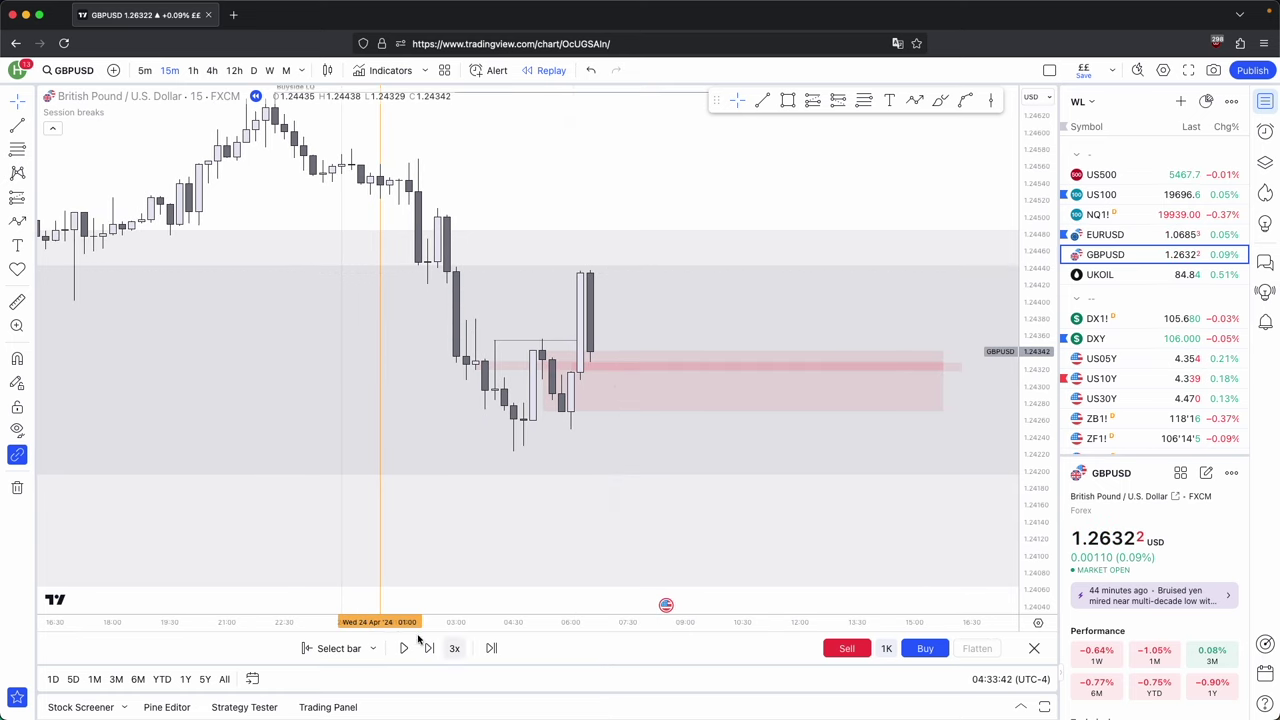
pyautogui.click(432, 649)
pyautogui.click(432, 649)
pyautogui.click(432, 649)
pyautogui.click(432, 649)
pyautogui.click(432, 649)
pyautogui.click(432, 649)
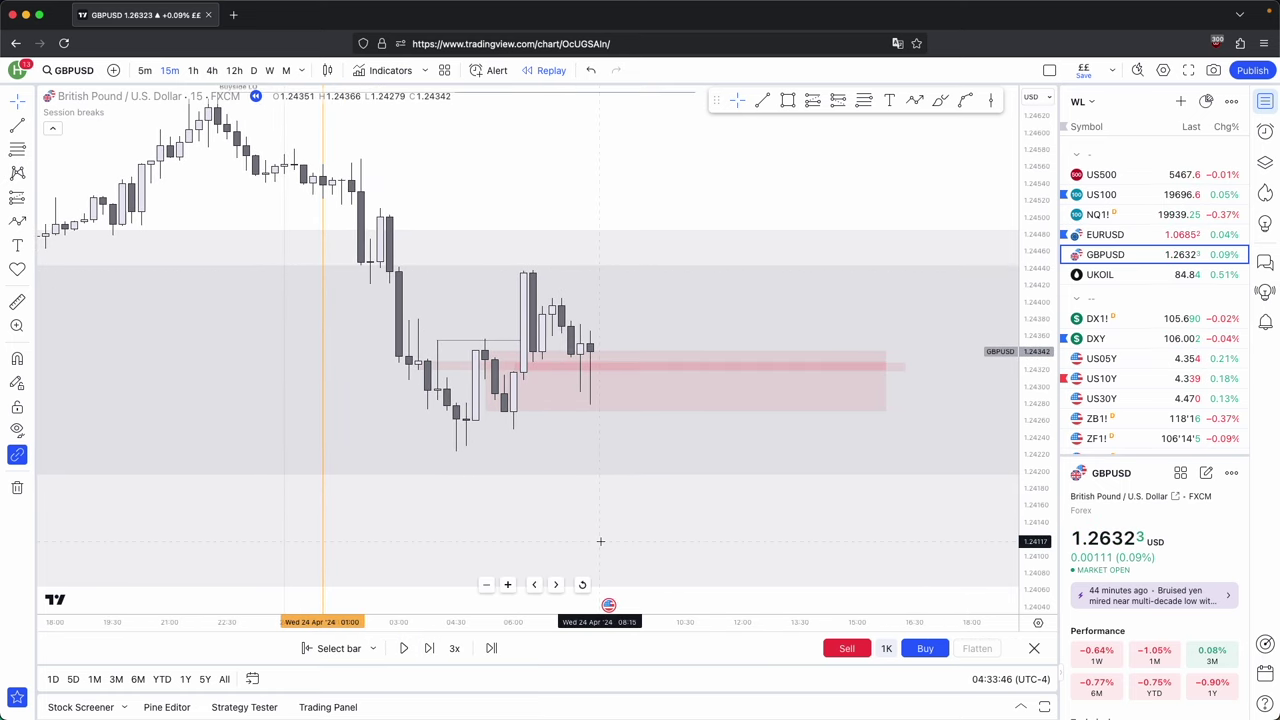
# Place a long position at the 08:00 candle with entry 1.24330, stop at 1.24224 below the swing low and target 1.24647 at the Buyside LQ line.
pyautogui.click(812, 100)
pyautogui.click(571, 386)
pyautogui.moveTo(654, 386); pyautogui.dragTo(674, 362)
pyautogui.moveTo(590, 435); pyautogui.dragTo(590, 451)
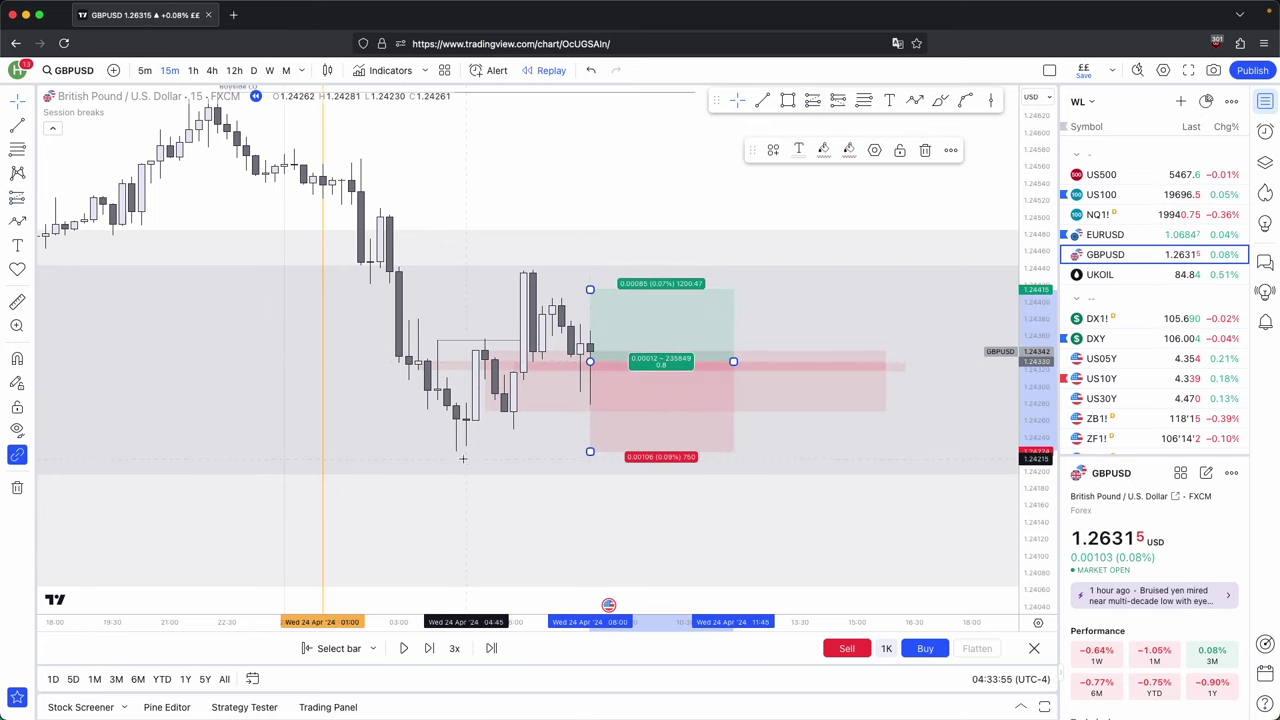
pyautogui.moveTo(574, 169); pyautogui.dragTo(601, 345)
pyautogui.moveTo(617, 464); pyautogui.dragTo(614, 254)
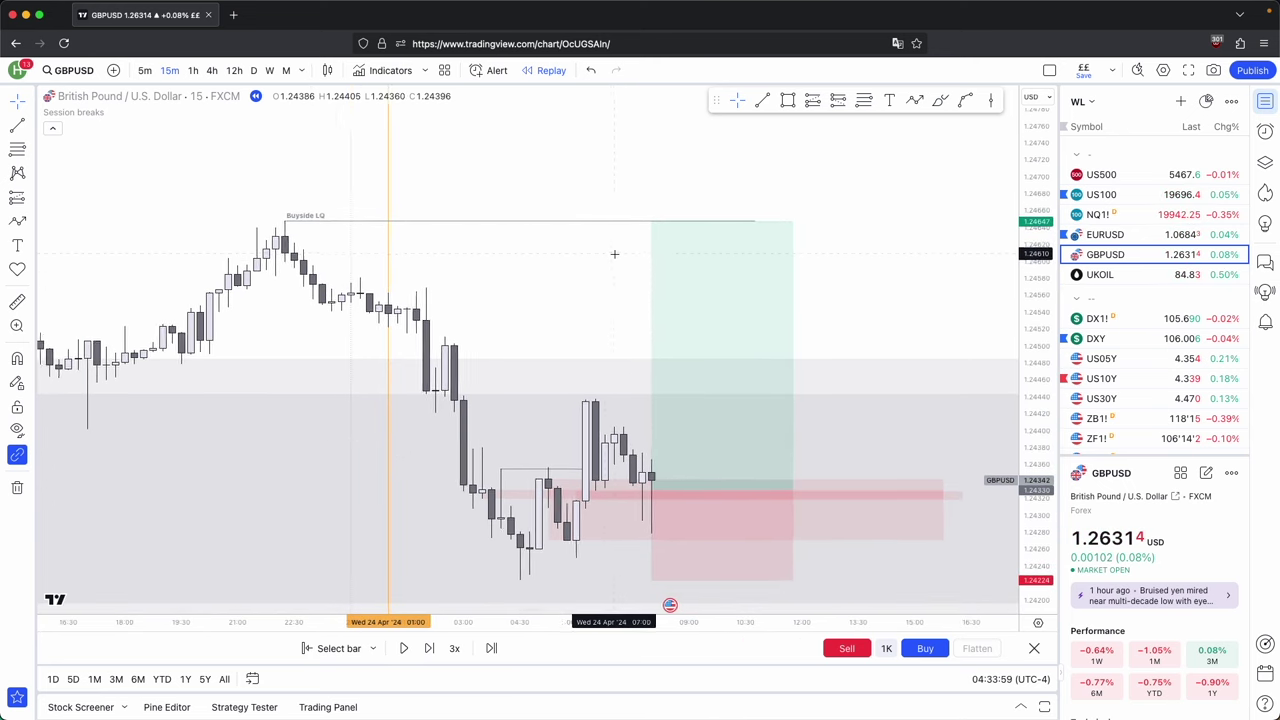
# Examine the long position against the Buyside LQ line, the grey demand boxes and the red entry zone.
pyautogui.scroll(-2, 495, 256)
pyautogui.moveTo(757, 397)
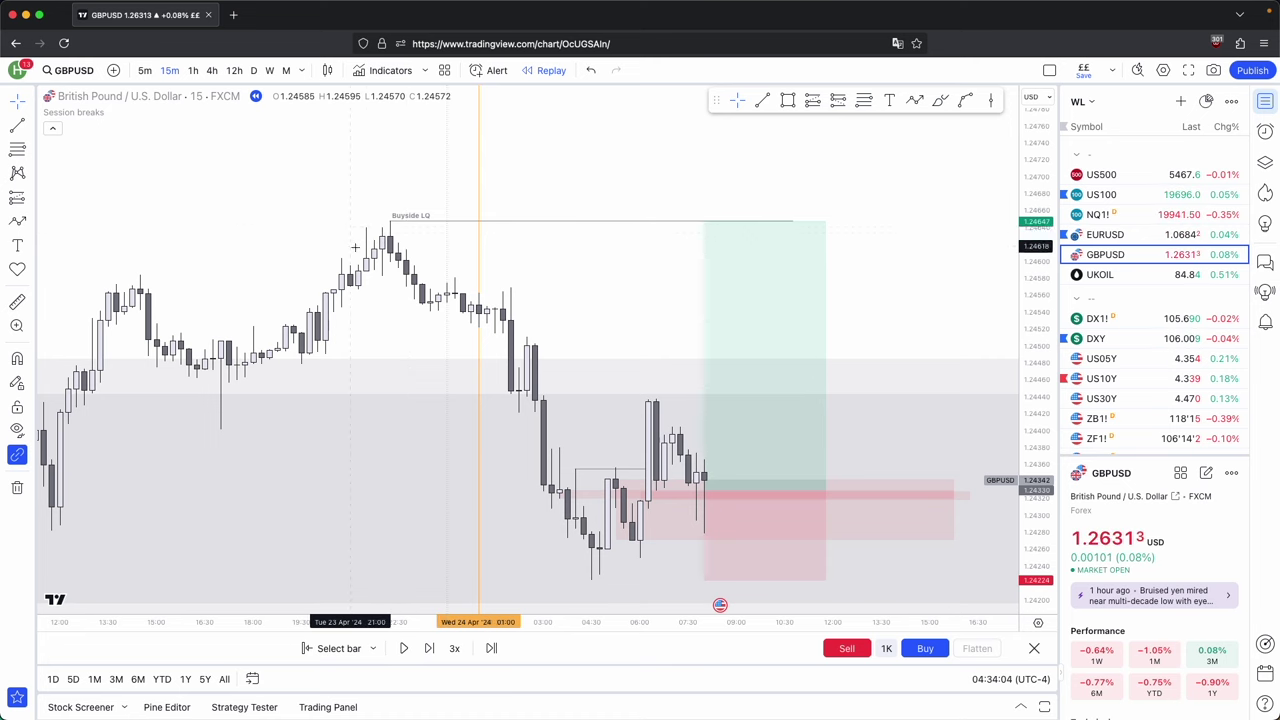
pyautogui.scroll(-3, 557, 260)
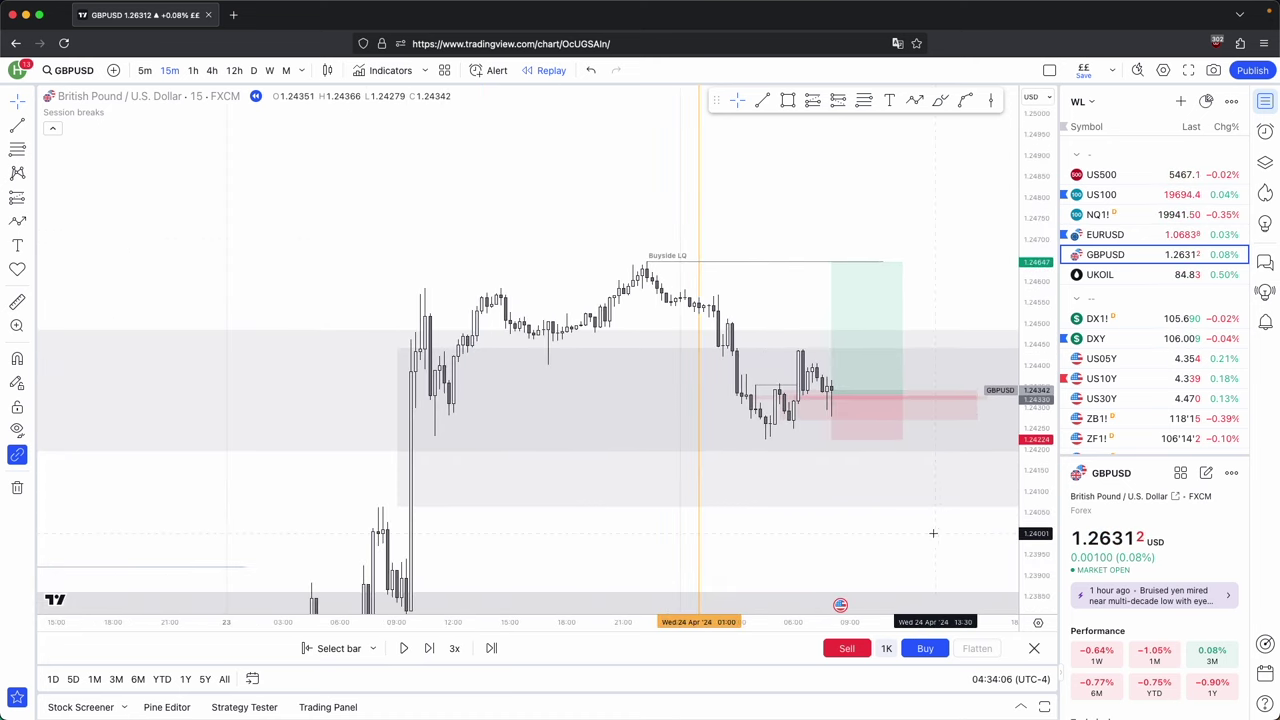
pyautogui.hscroll(5, 933, 533)
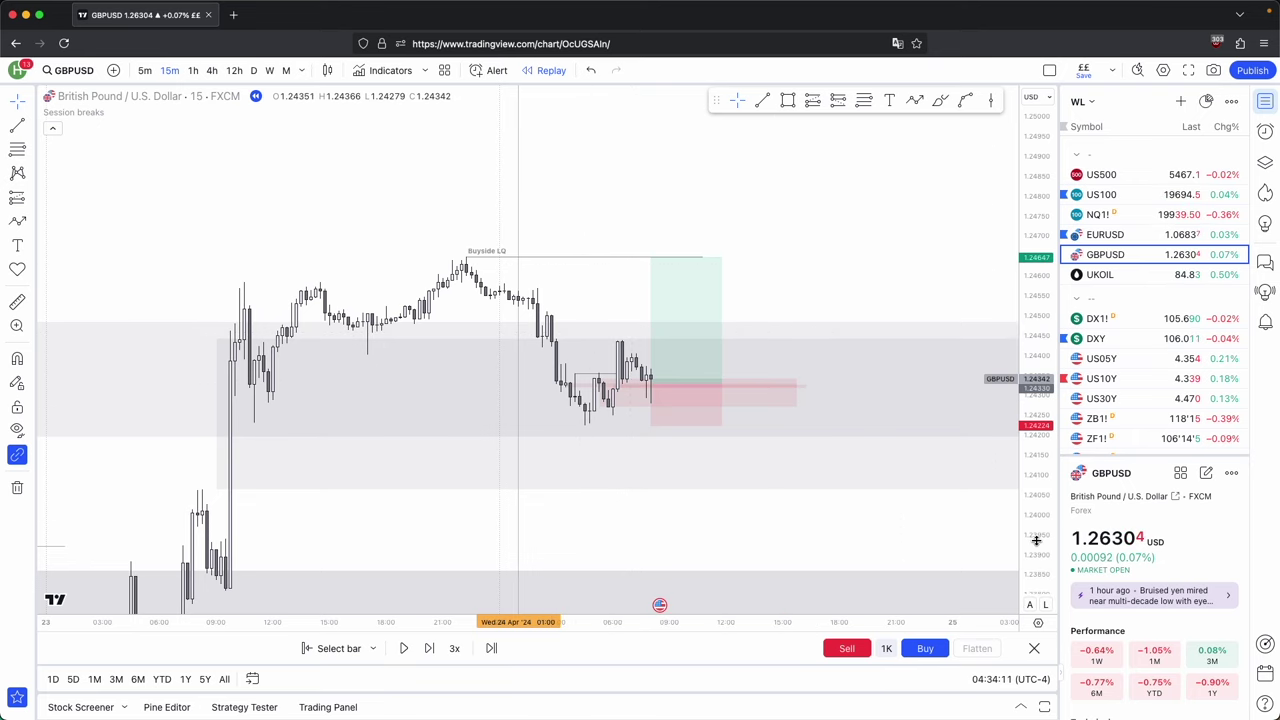
pyautogui.moveTo(1037, 540); pyautogui.dragTo(1040, 442)
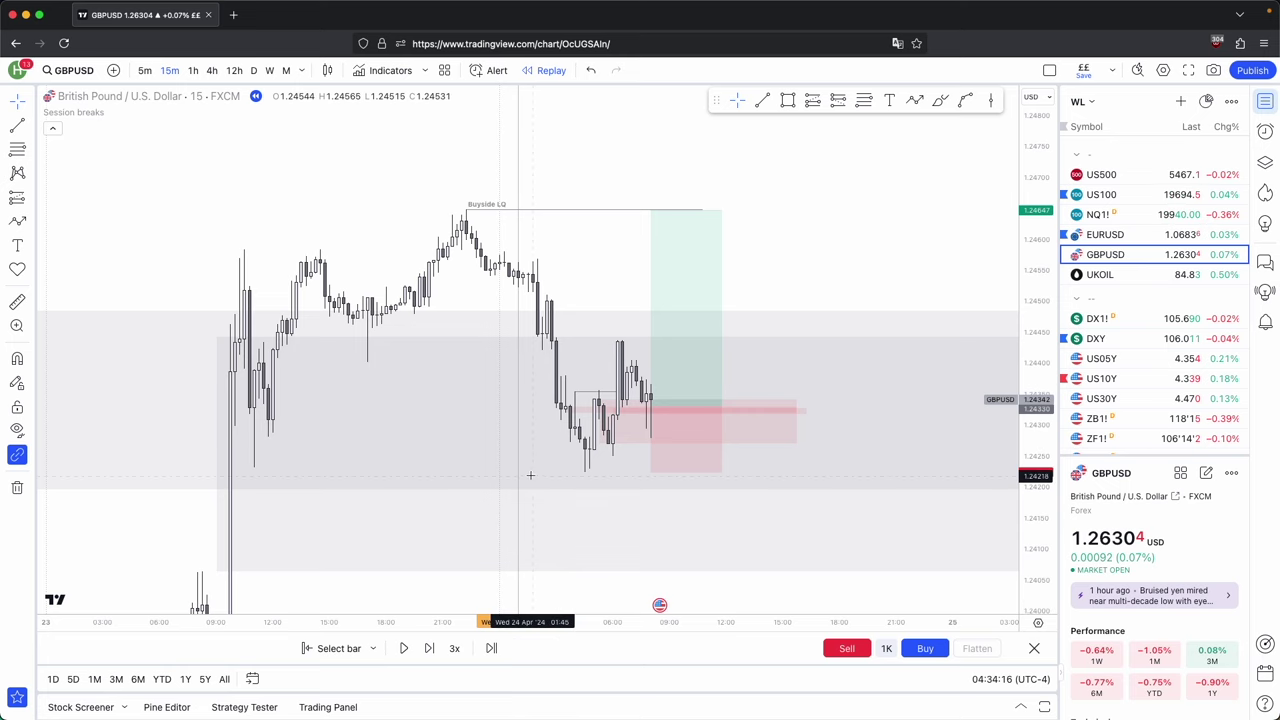
pyautogui.scroll(2, 532, 475)
pyautogui.moveTo(508, 519); pyautogui.dragTo(668, 462)
pyautogui.scroll(3, 666, 457)
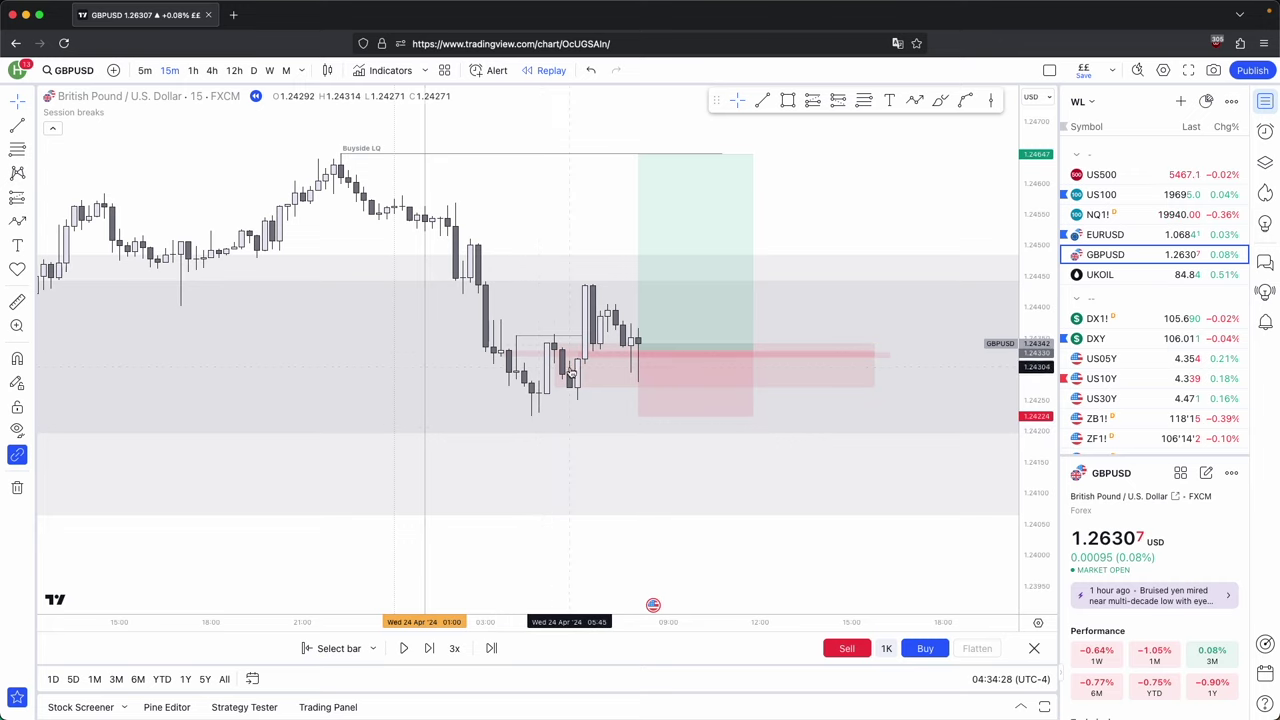
# Sketch a zigzag path in an empty chart area, falling from a peak to a low and then rising in higher highs and lows.
pyautogui.moveTo(894, 197); pyautogui.dragTo(256, 463)
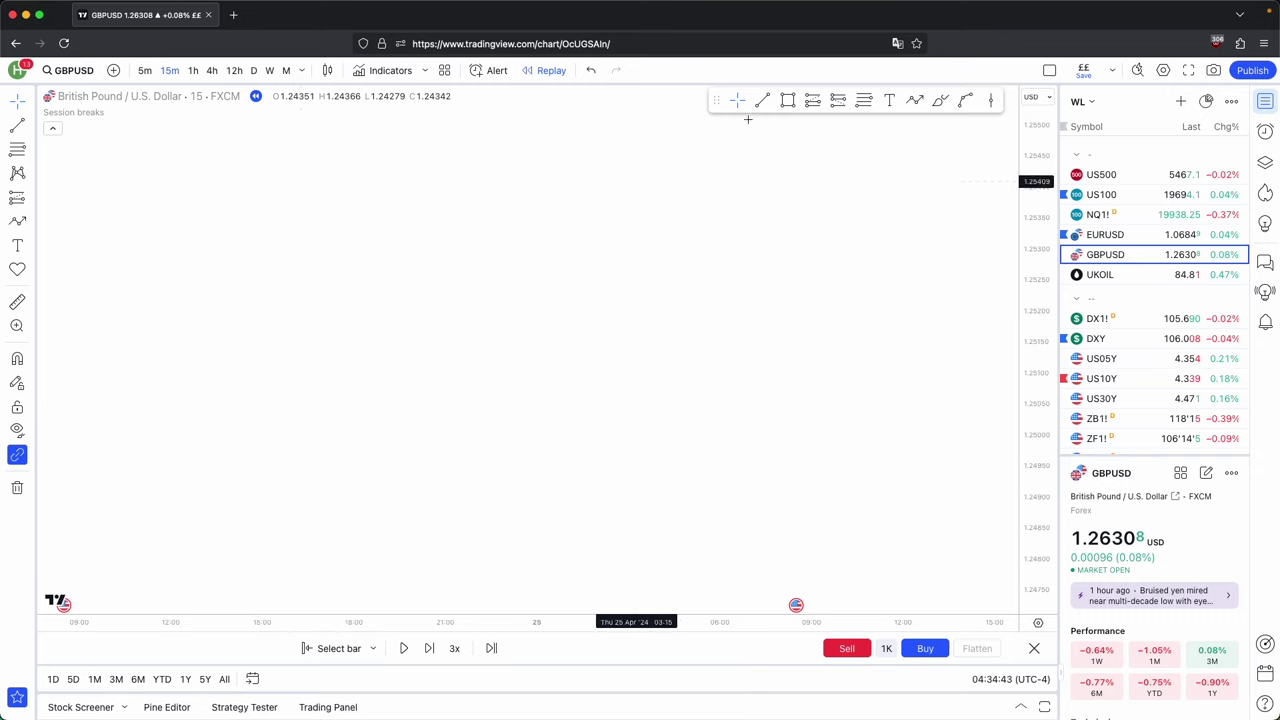
pyautogui.click(914, 100)
pyautogui.click(300, 506)
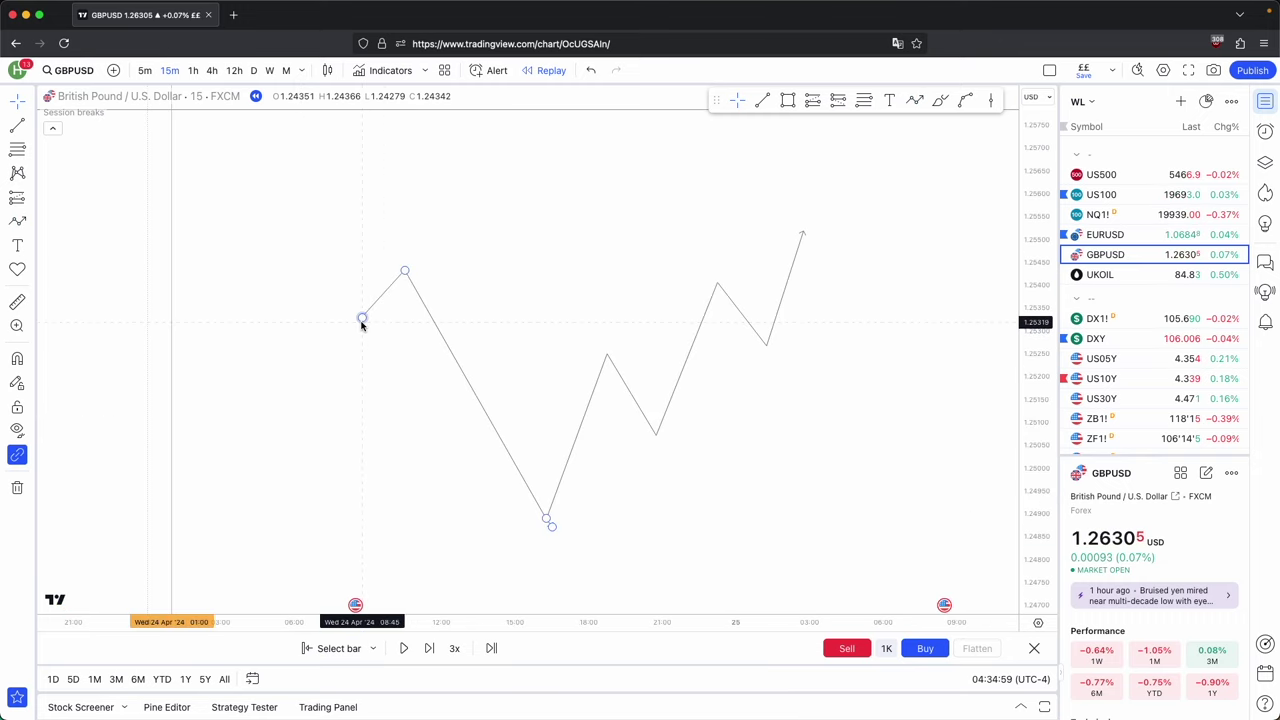
pyautogui.moveTo(363, 320); pyautogui.dragTo(356, 344)
pyautogui.click(448, 295)
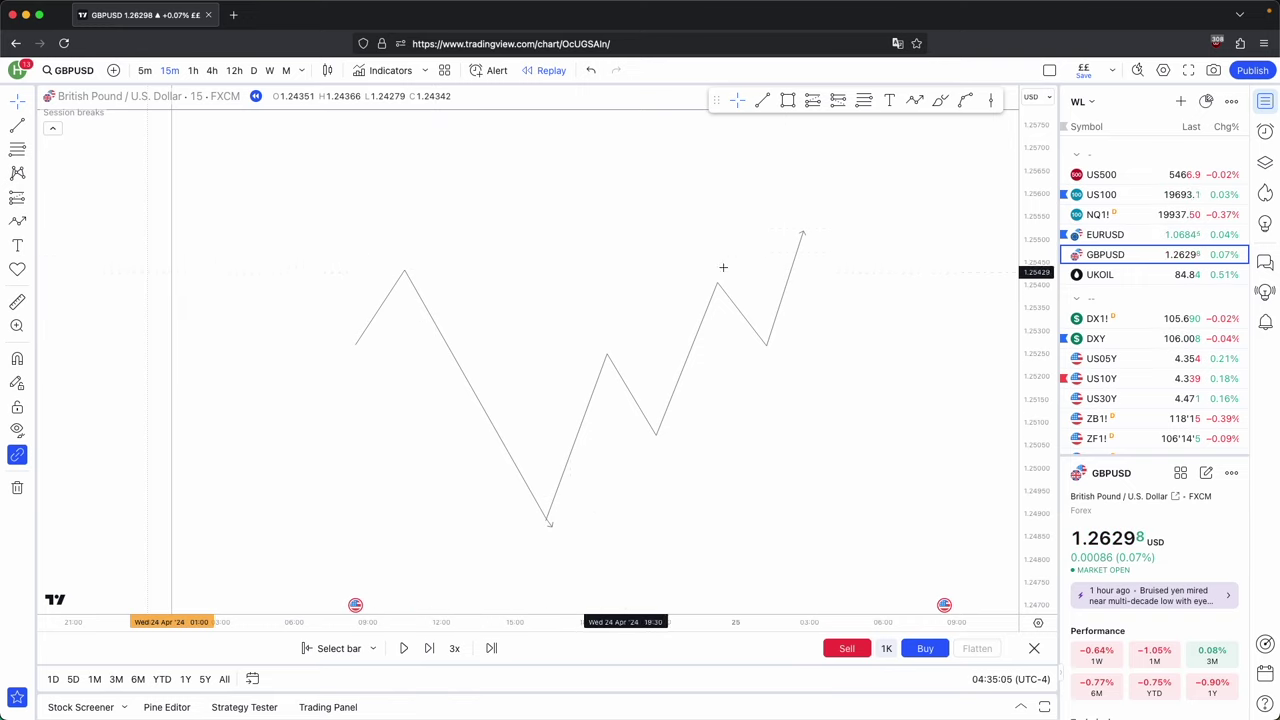
pyautogui.keyDown('shift'); pyautogui.click(638, 524); pyautogui.keyUp('shift')
pyautogui.click(799, 227)
pyautogui.click(830, 236)
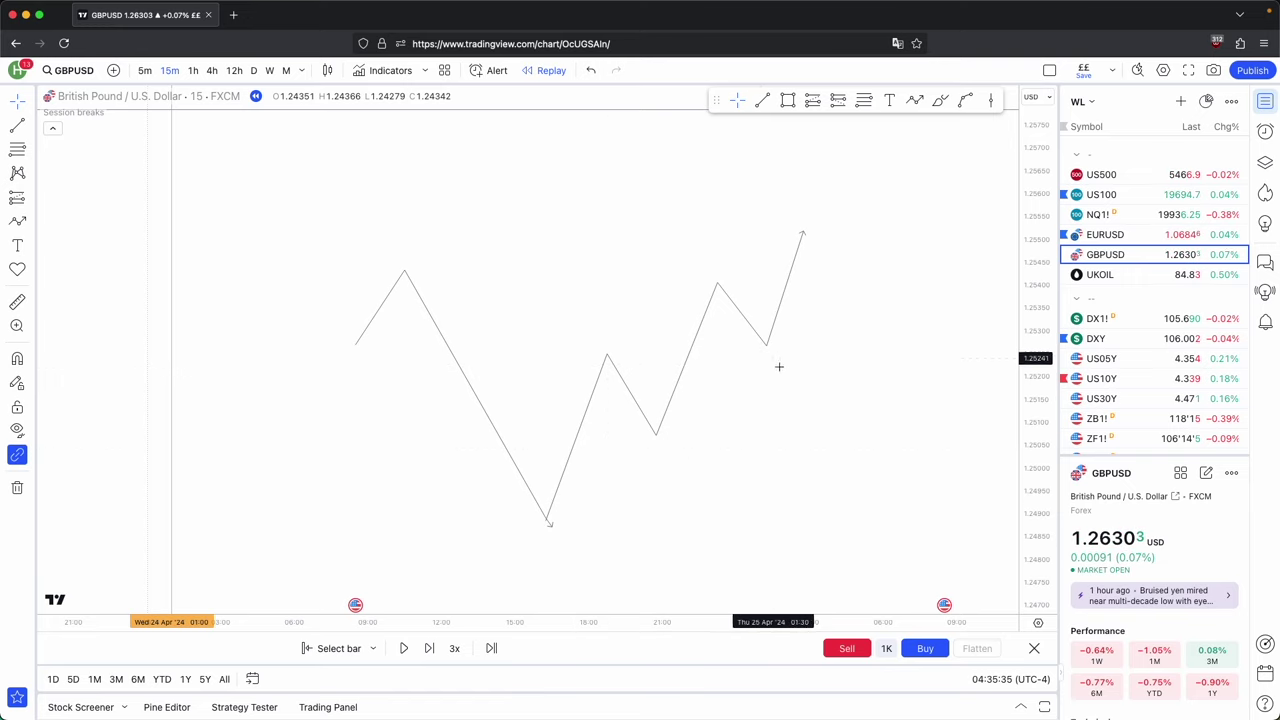
# Sketch a second path beside the zigzag's last high, pulling back to about 1.2509 and rising to about 1.2565.
pyautogui.click(918, 101)
pyautogui.click(822, 235)
pyautogui.click(883, 426)
pyautogui.doubleClick(962, 168)
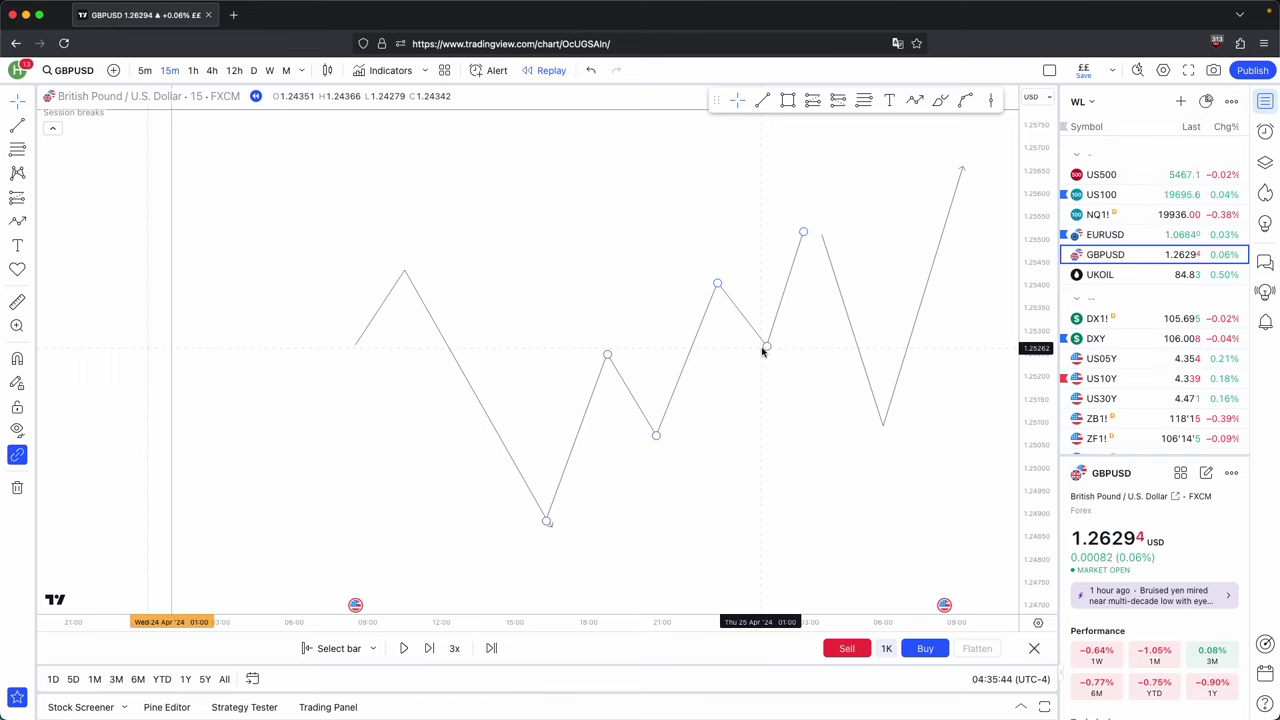
# Add two overlapping red boxes across the zigzag's first pullback, extend them under the second path, and raise that path's low into them.
pyautogui.click(788, 100)
pyautogui.moveTo(601, 350); pyautogui.dragTo(662, 433)
pyautogui.moveTo(602, 394); pyautogui.dragTo(437, 403)
pyautogui.click(788, 100)
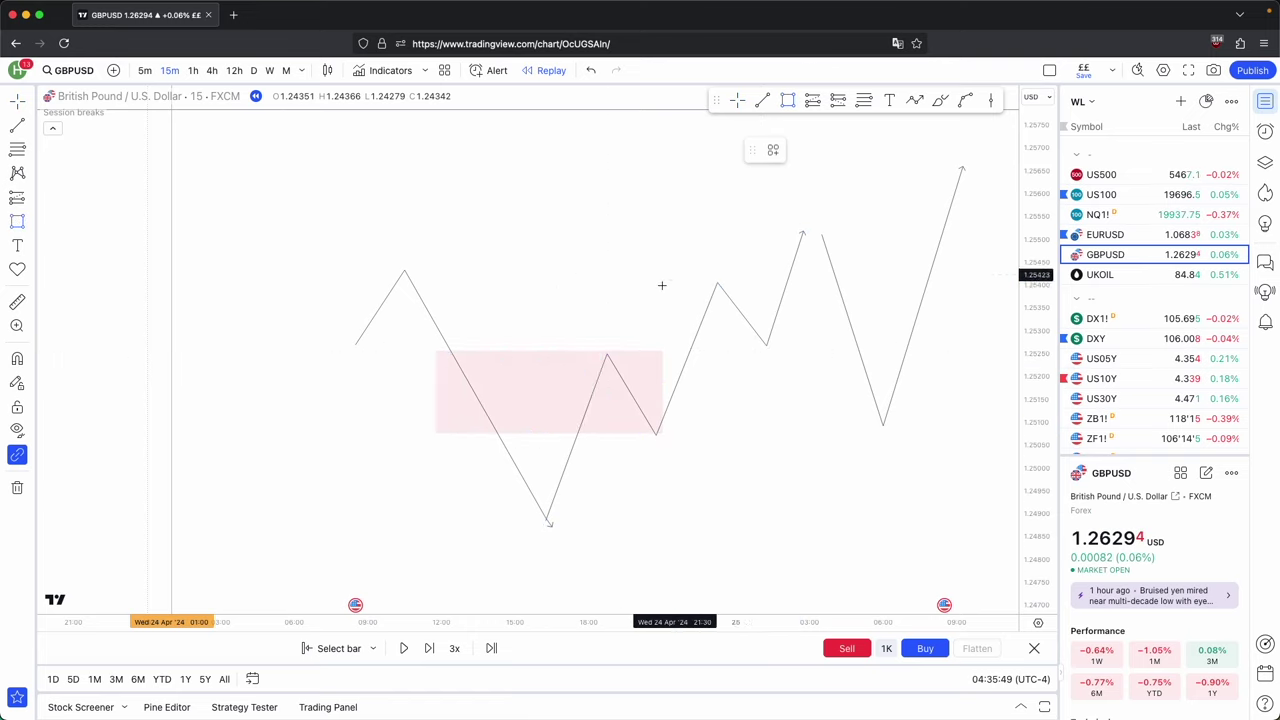
pyautogui.moveTo(612, 360); pyautogui.dragTo(657, 434)
pyautogui.moveTo(658, 398); pyautogui.dragTo(790, 398)
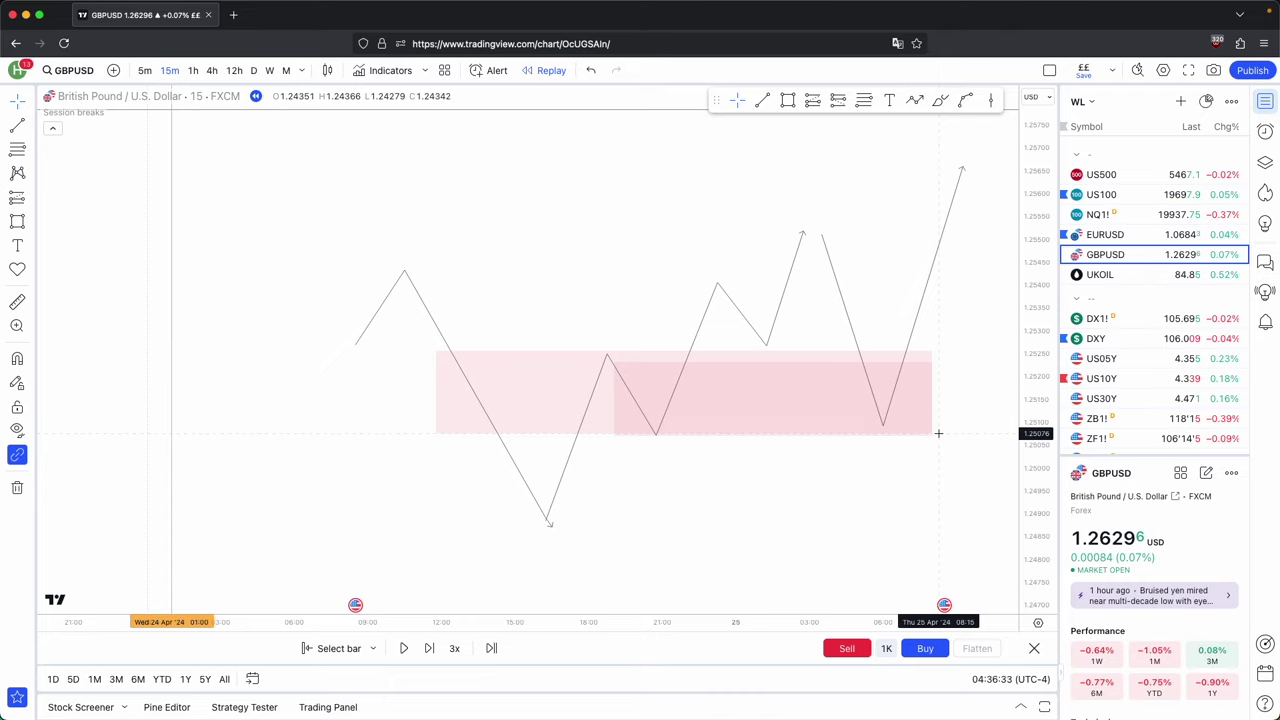
pyautogui.moveTo(879, 422); pyautogui.dragTo(877, 401)
pyautogui.click(910, 346)
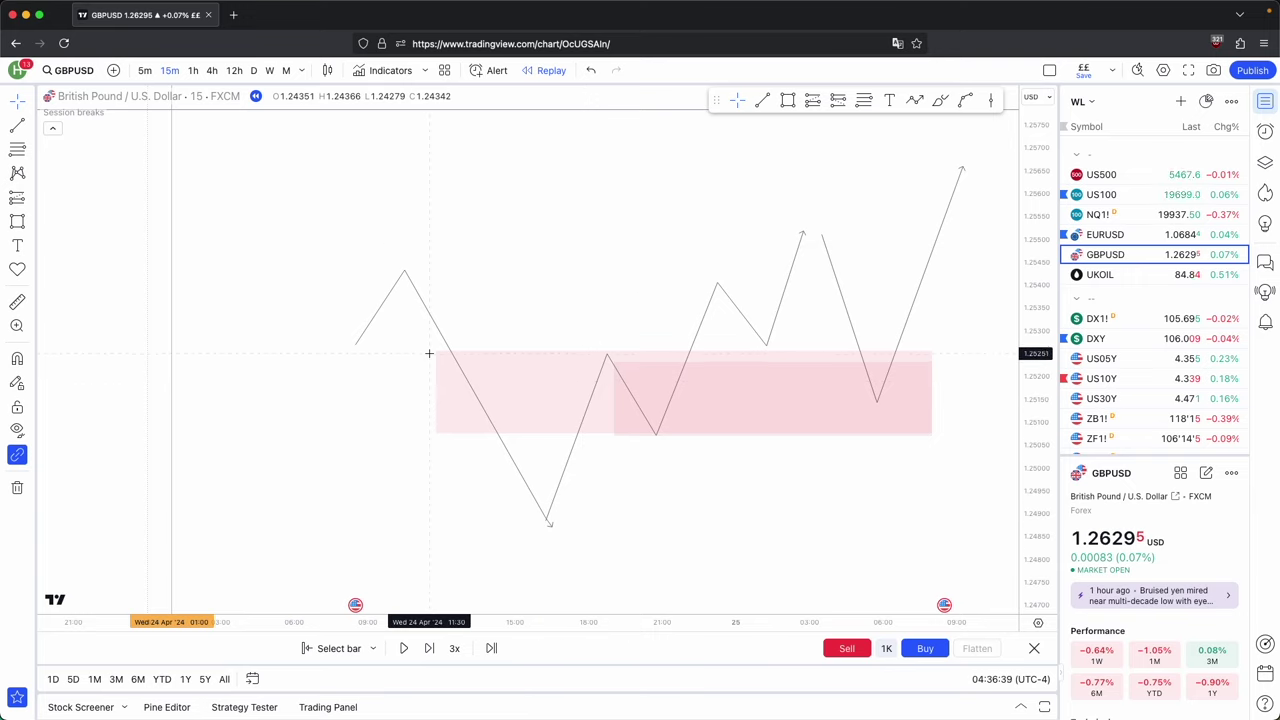
# Select all the sketched paths and both red boxes in the empty area and delete them.
pyautogui.click(689, 437)
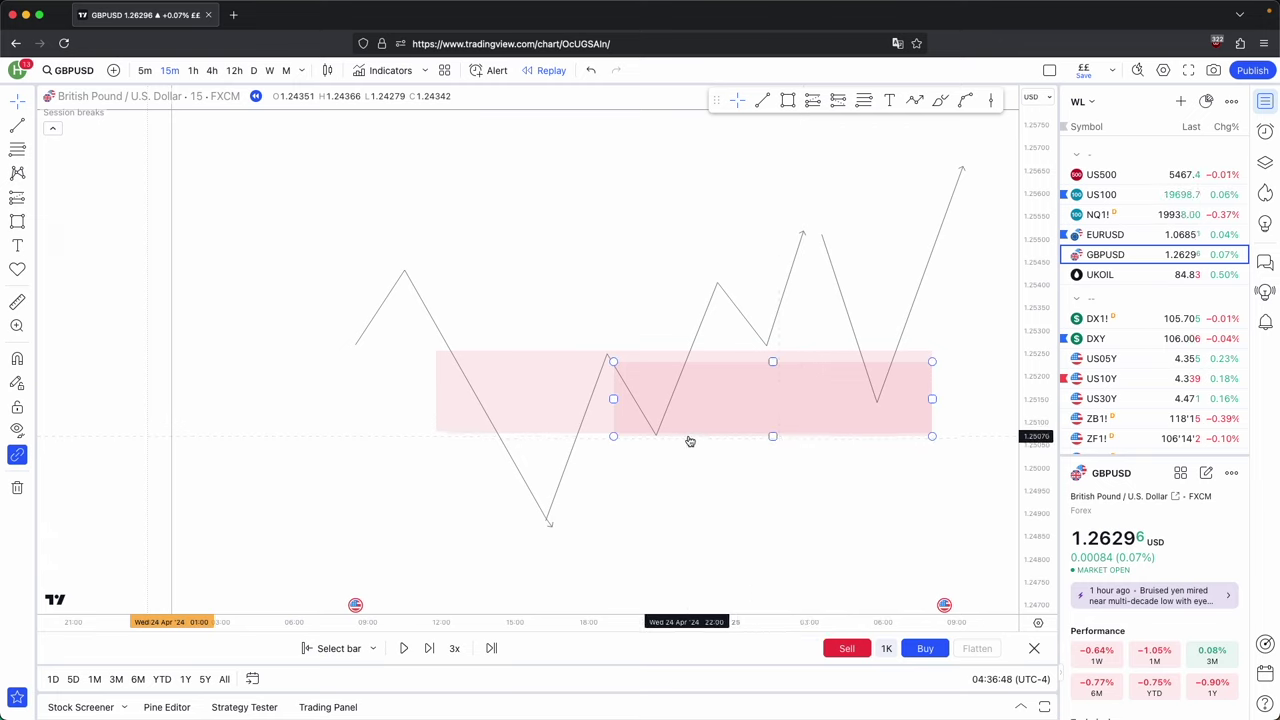
pyautogui.click(320, 370)
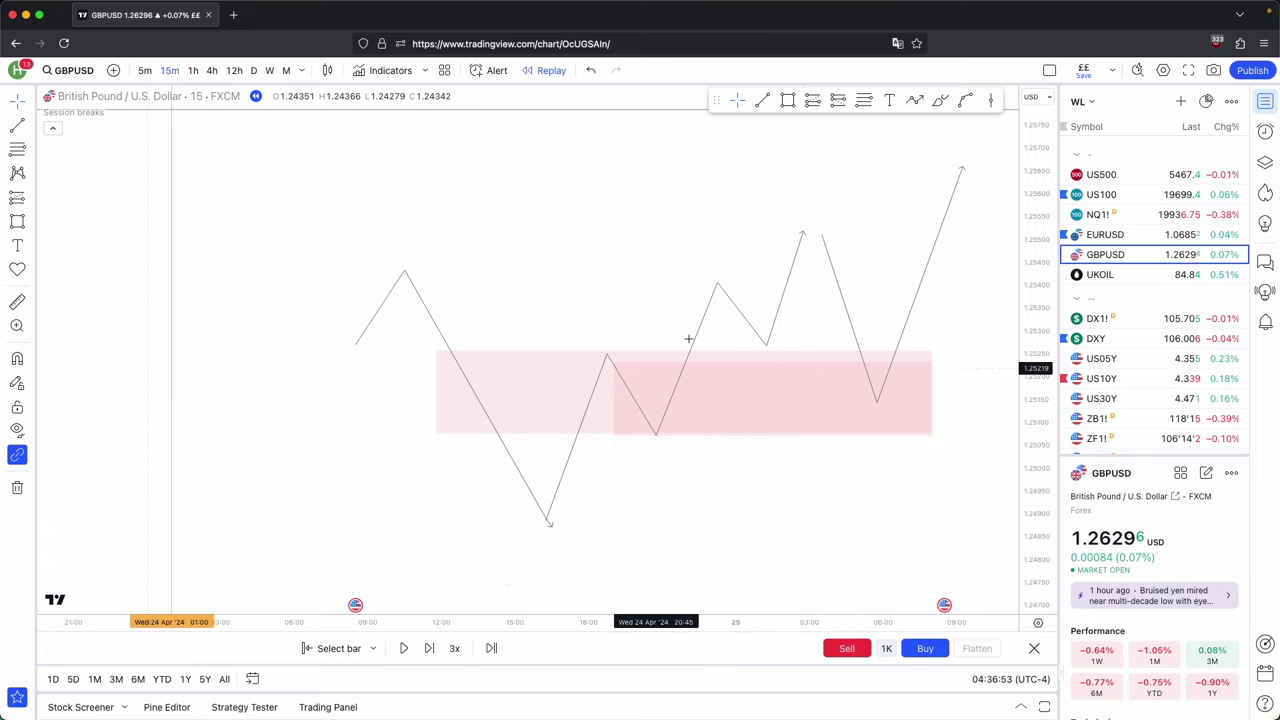
pyautogui.click(696, 334)
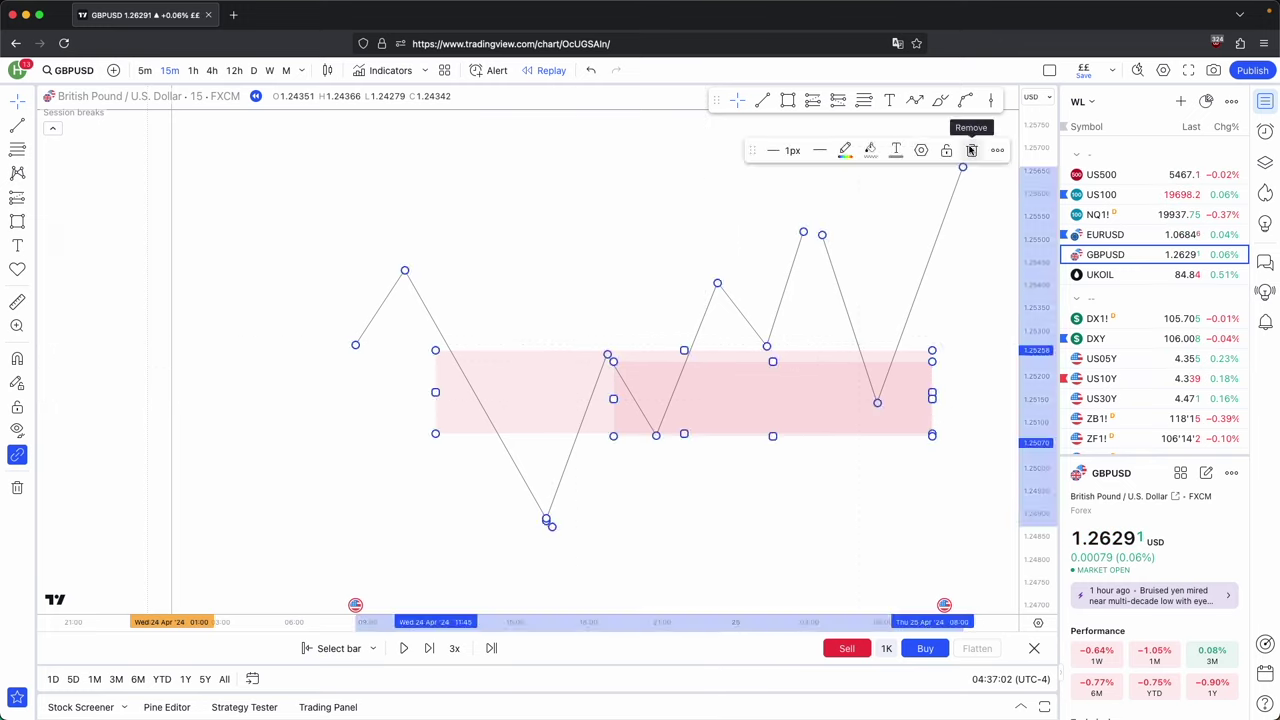
pyautogui.click(971, 151)
# Return to the GBPUSD candles and step the replay forward to the 24 April 13:15 candle.
pyautogui.moveTo(696, 424); pyautogui.dragTo(838, 188)
pyautogui.moveTo(719, 309); pyautogui.dragTo(823, 174)
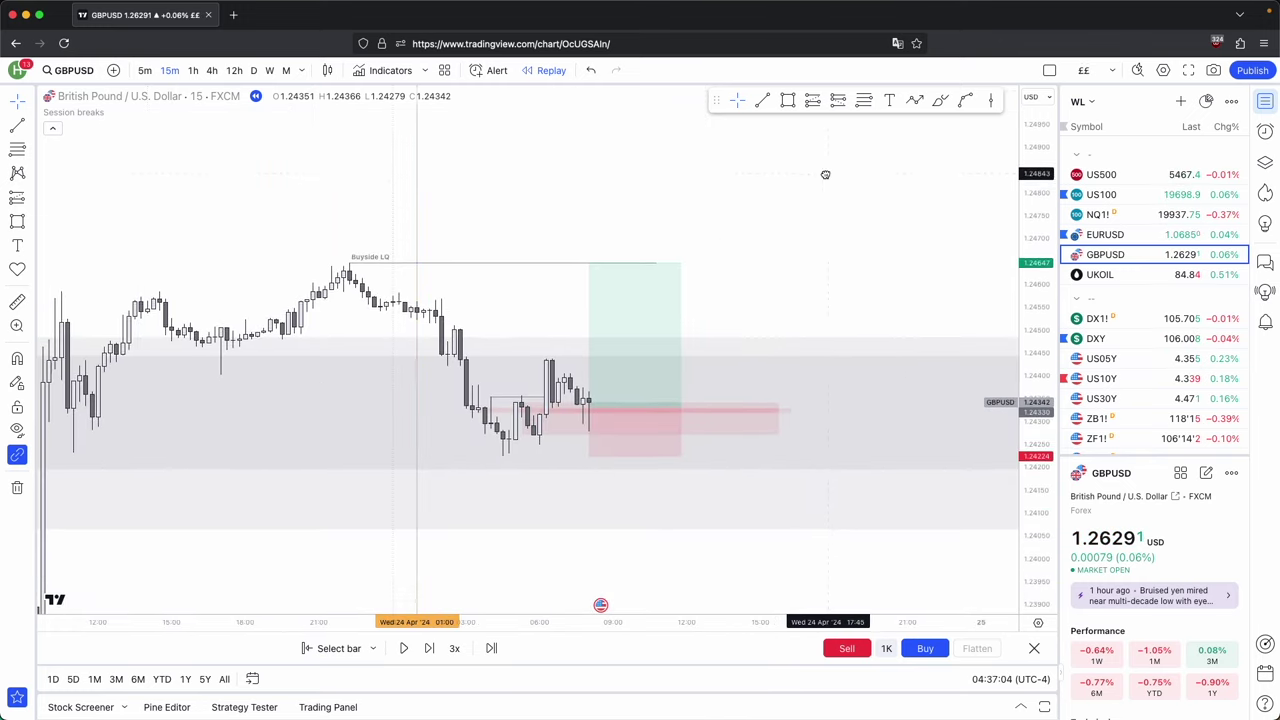
pyautogui.moveTo(670, 219); pyautogui.dragTo(867, 156)
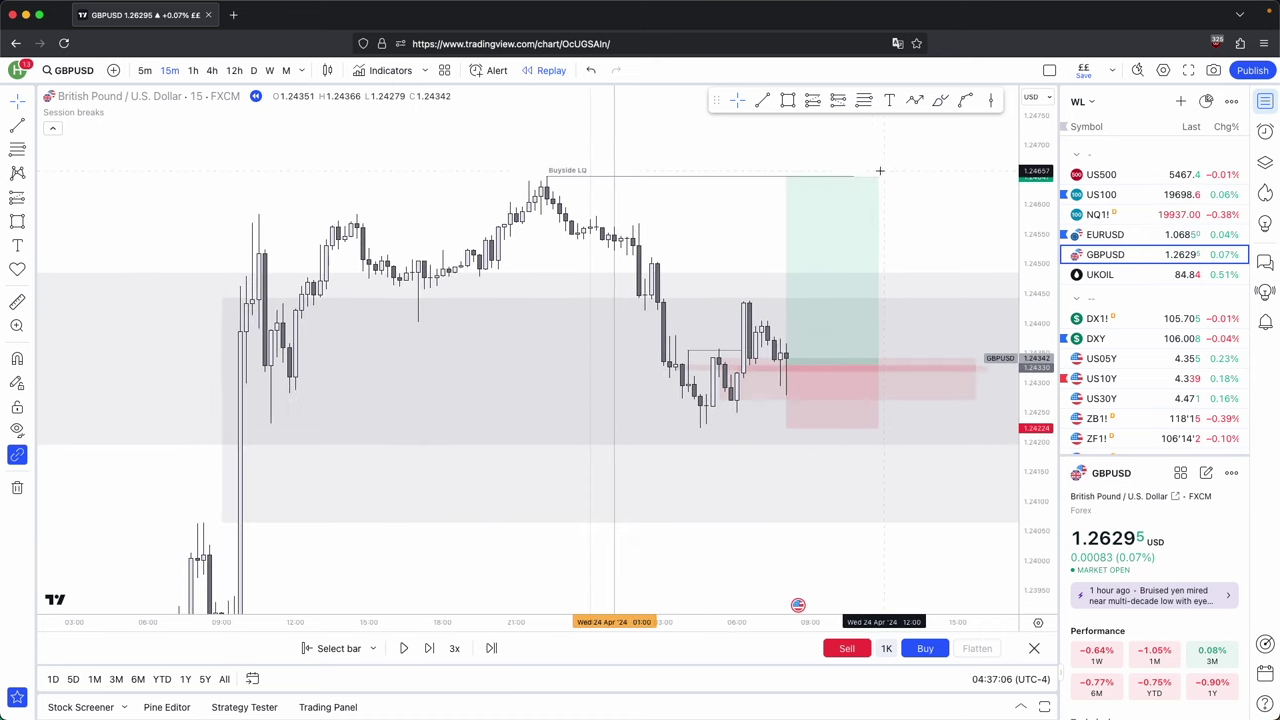
pyautogui.scroll(2, 880, 171)
pyautogui.moveTo(718, 320)
pyautogui.mouseDown()
pyautogui.moveTo(660, 251)
pyautogui.moveTo(646, 257)
pyautogui.mouseUp()
pyautogui.click(634, 375)
pyautogui.click(692, 368)
pyautogui.click(432, 648)
pyautogui.click(432, 648)
pyautogui.click(432, 648)
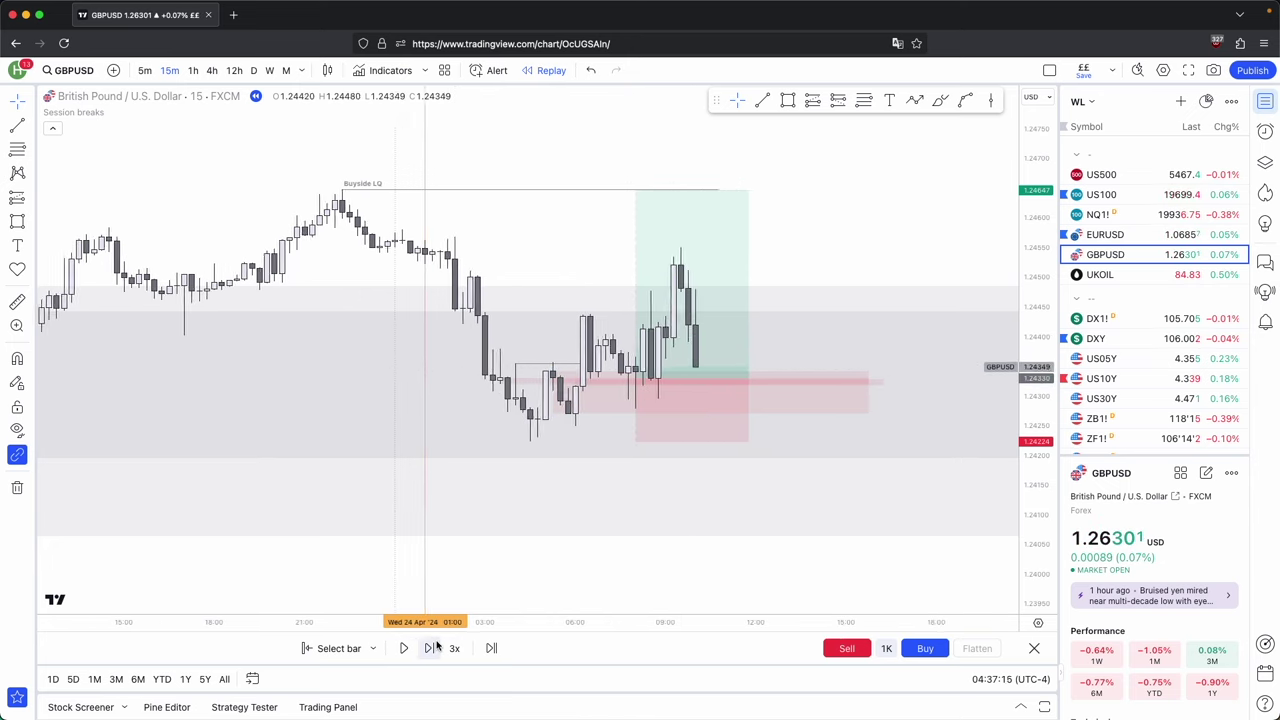
pyautogui.click(432, 648)
pyautogui.click(432, 648)
pyautogui.click(432, 648)
pyautogui.click(432, 648)
pyautogui.click(432, 648)
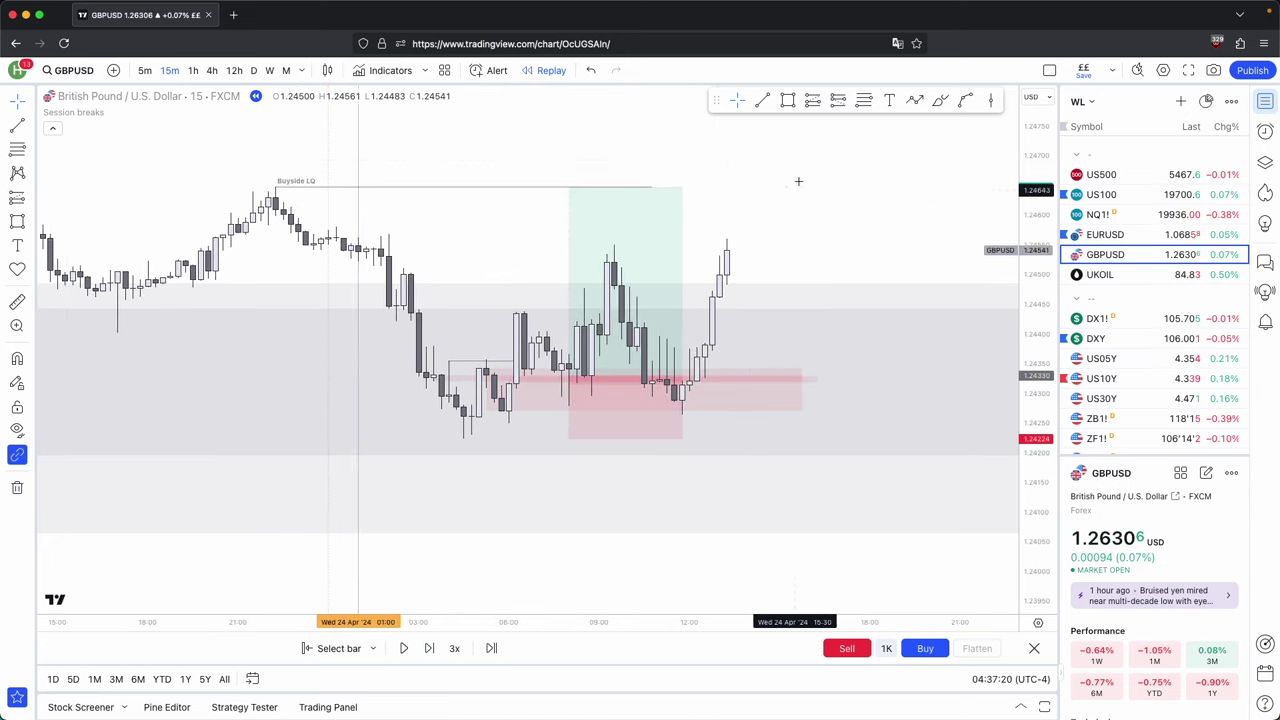
# Mark swing highs around the long position with short horizontal lines, one at 1.24477 from the 08:30 candle, and delete them again.
pyautogui.click(762, 100)
pyautogui.click(584, 288)
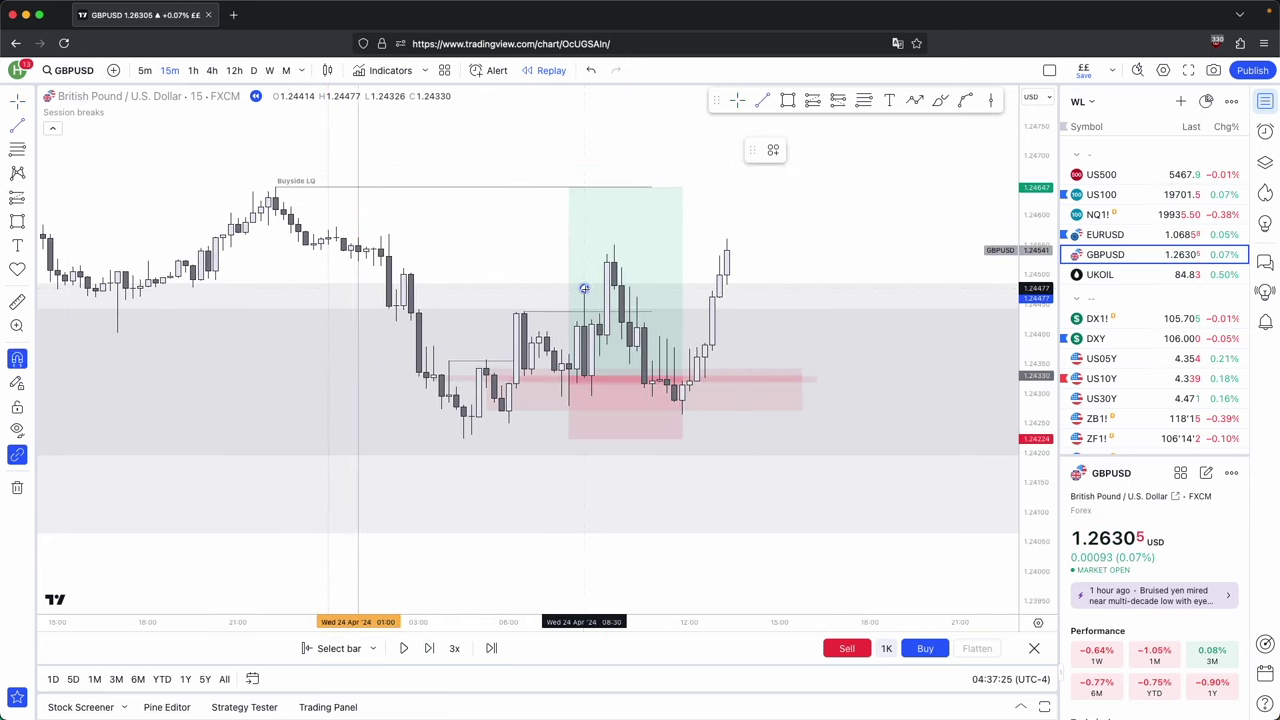
pyautogui.click(629, 288)
pyautogui.click(704, 242)
pyautogui.click(676, 261)
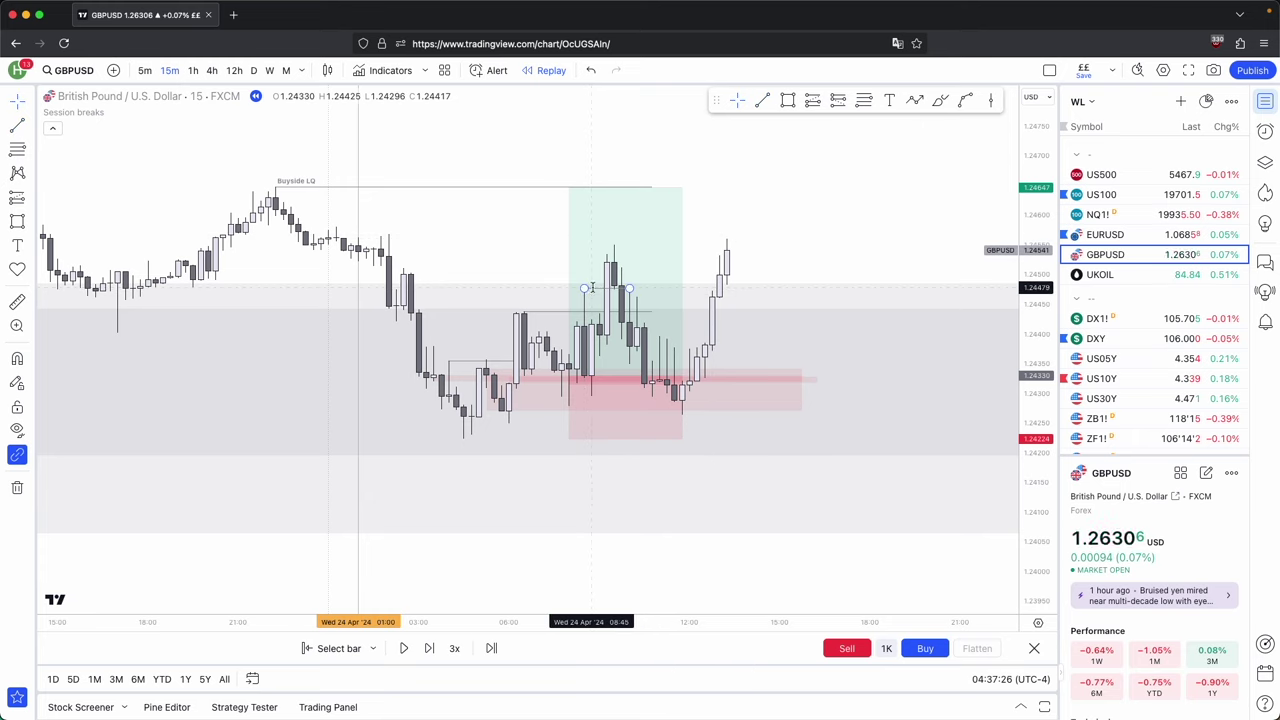
pyautogui.click(691, 397)
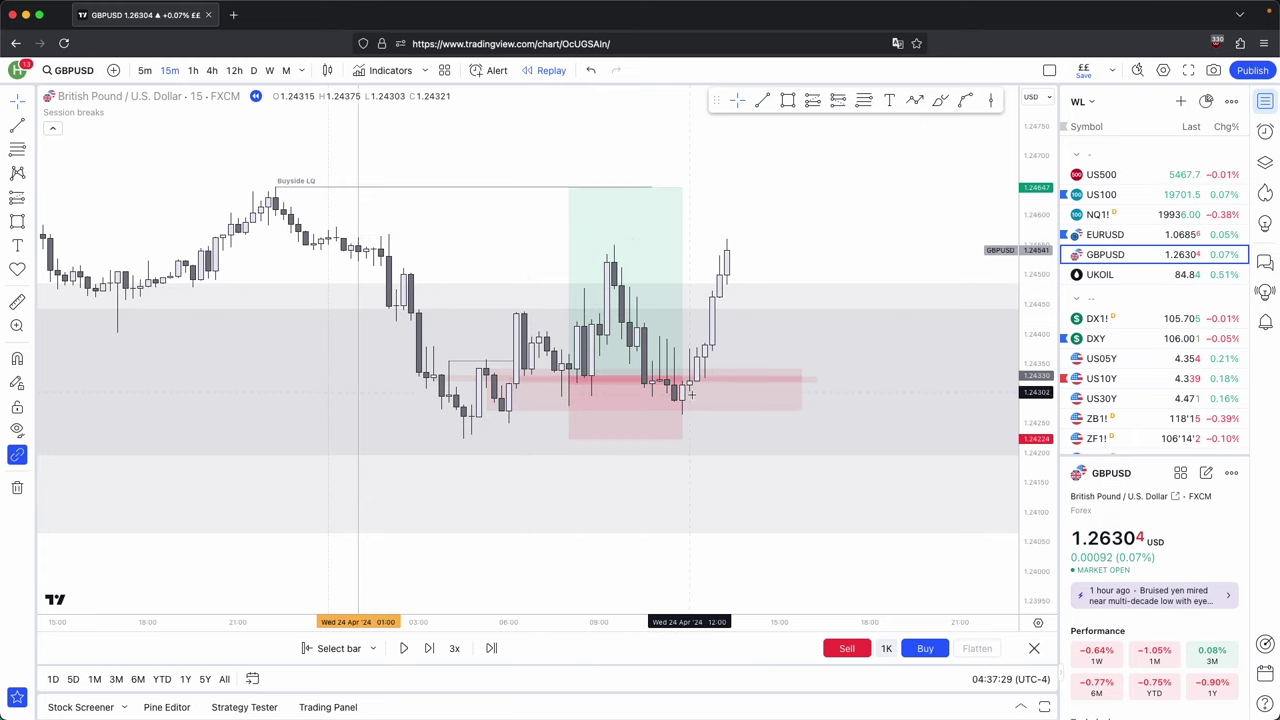
# Extend the red entry zone to about 19:30 on 24 April and measure its height.
pyautogui.click(692, 413)
pyautogui.click(712, 402)
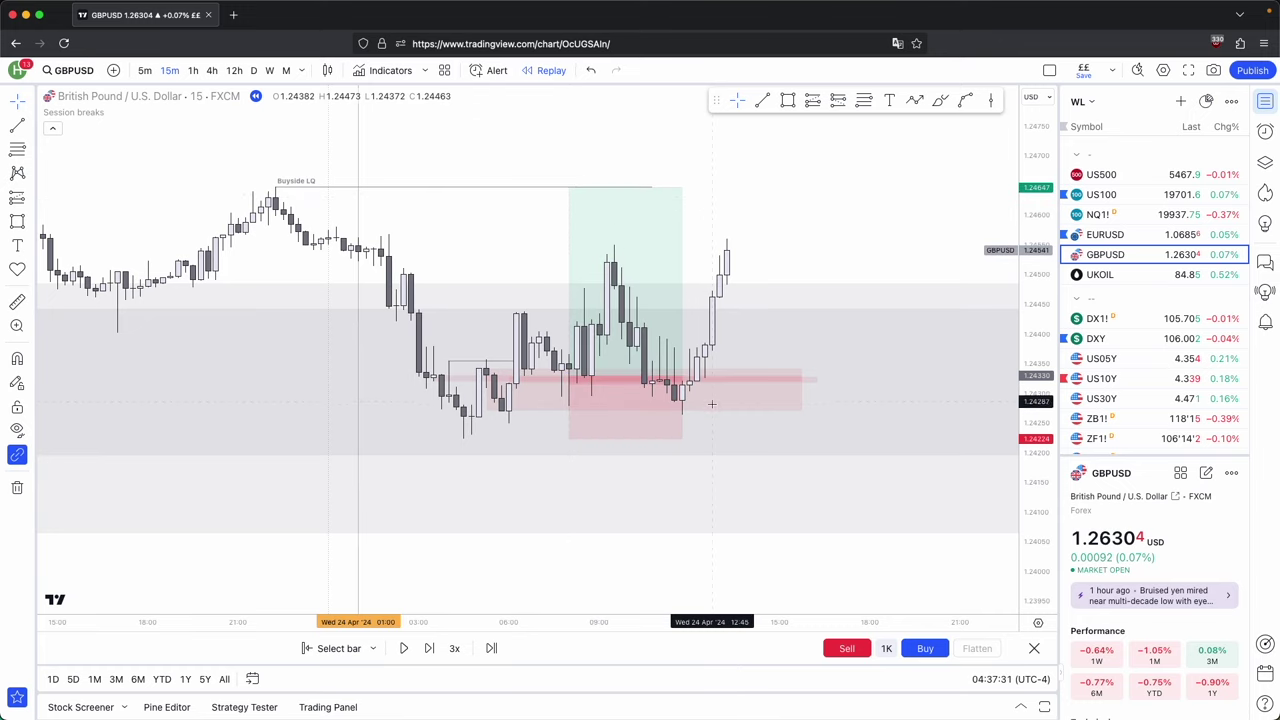
pyautogui.click(798, 389)
pyautogui.moveTo(801, 389)
pyautogui.mouseDown()
pyautogui.moveTo(917, 386)
pyautogui.moveTo(930, 410)
pyautogui.moveTo(933, 372)
pyautogui.mouseUp()
pyautogui.click(930, 408)
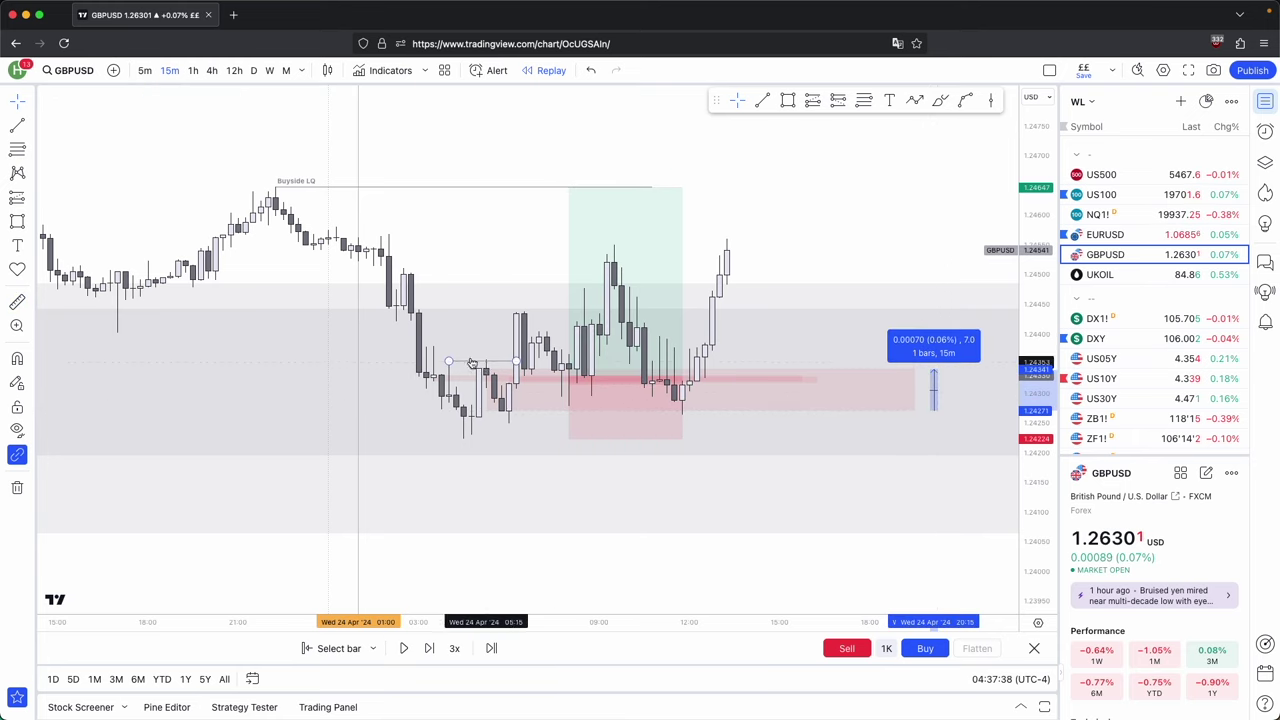
pyautogui.click(774, 428)
pyautogui.click(577, 427)
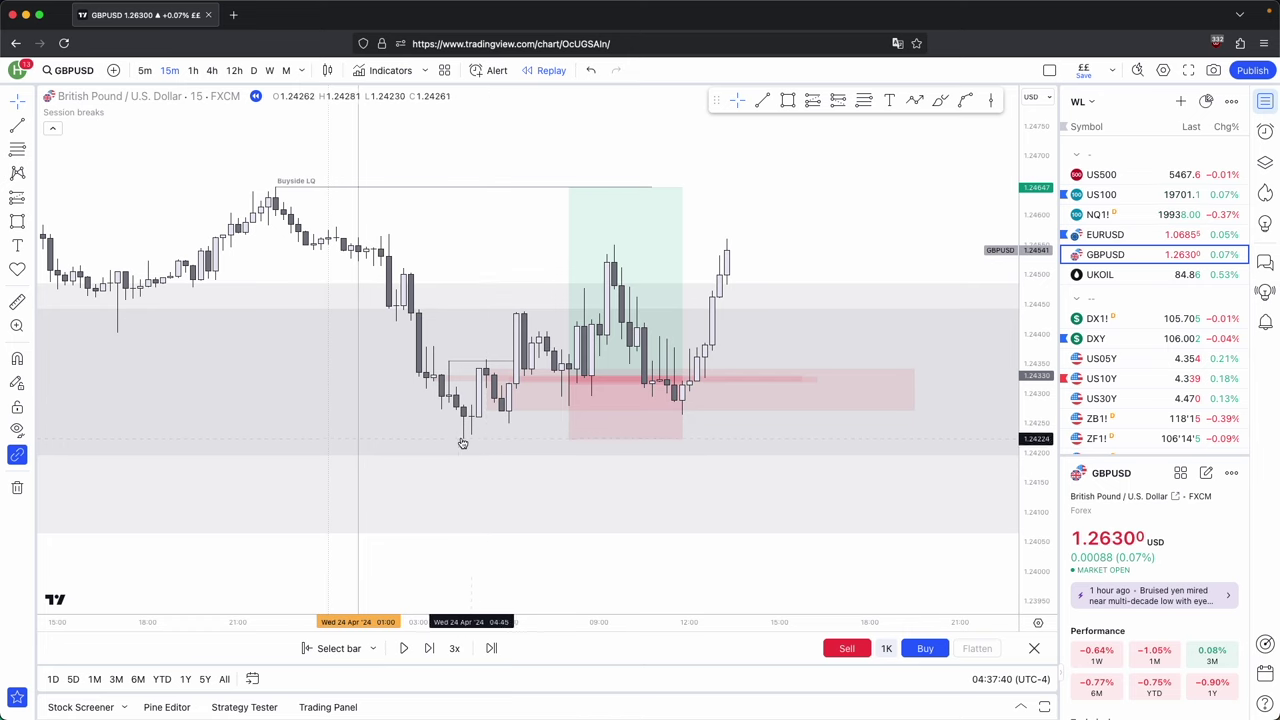
# Step the replay forward to the 24 April 15:15 candle.
pyautogui.click(432, 648)
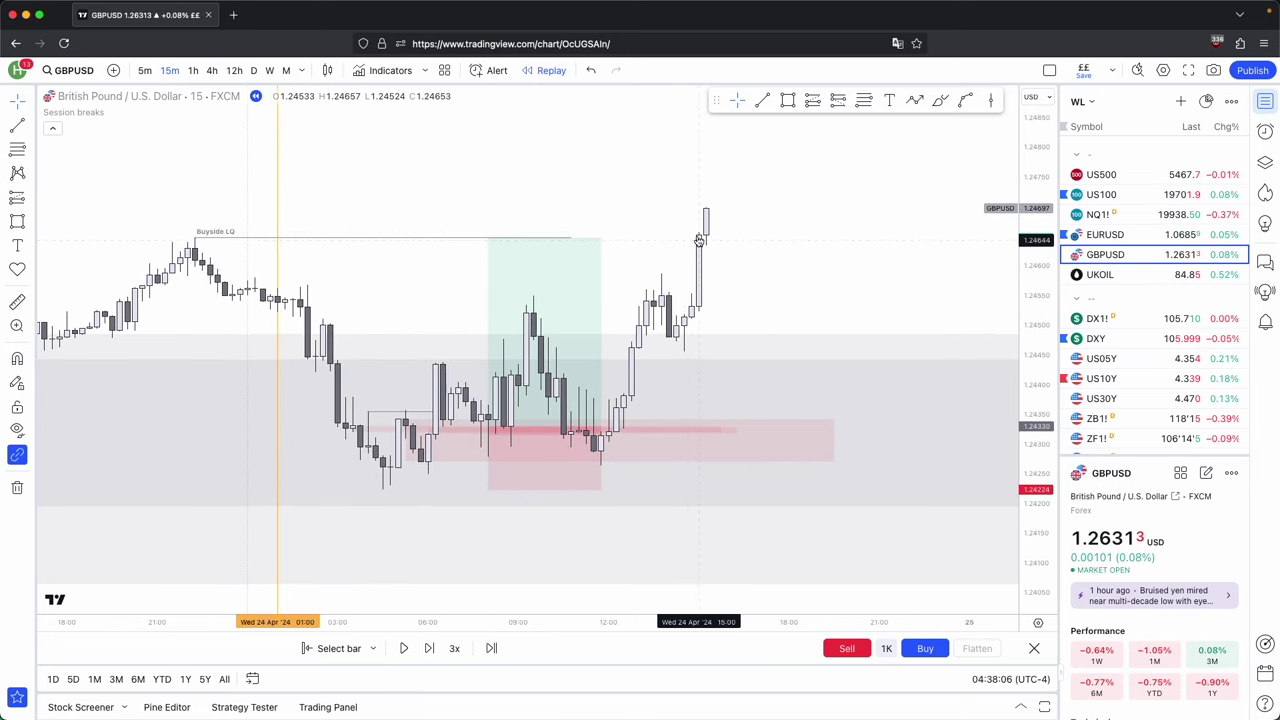
pyautogui.scroll(-4, 415, 280)
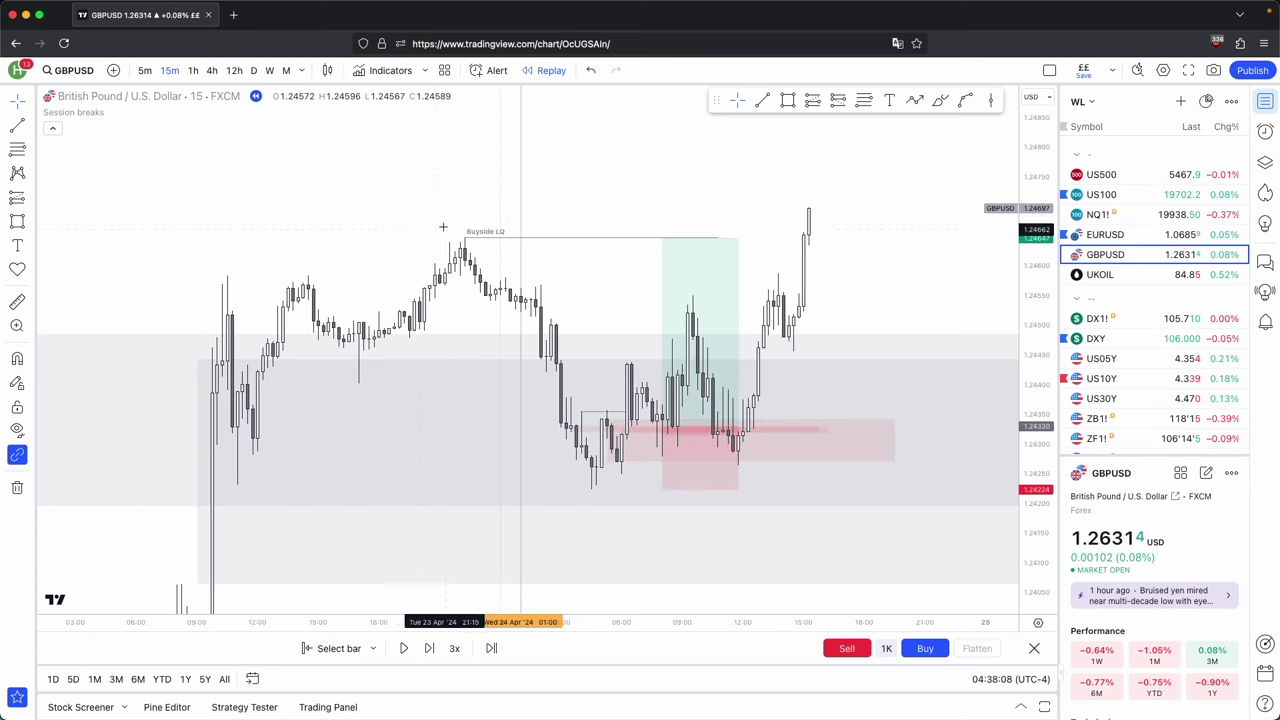
pyautogui.scroll(3, 443, 229)
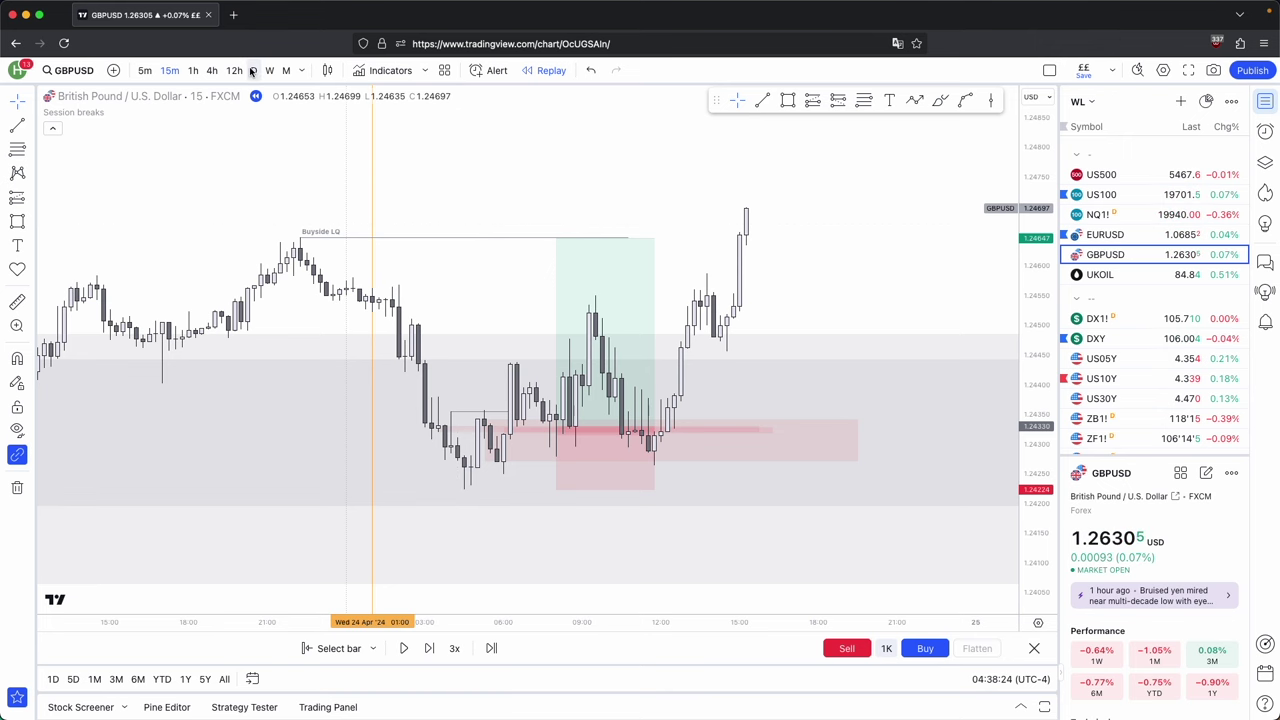
# Switch to the daily chart and examine the price action leading into the 24 April candle.
pyautogui.click(254, 70)
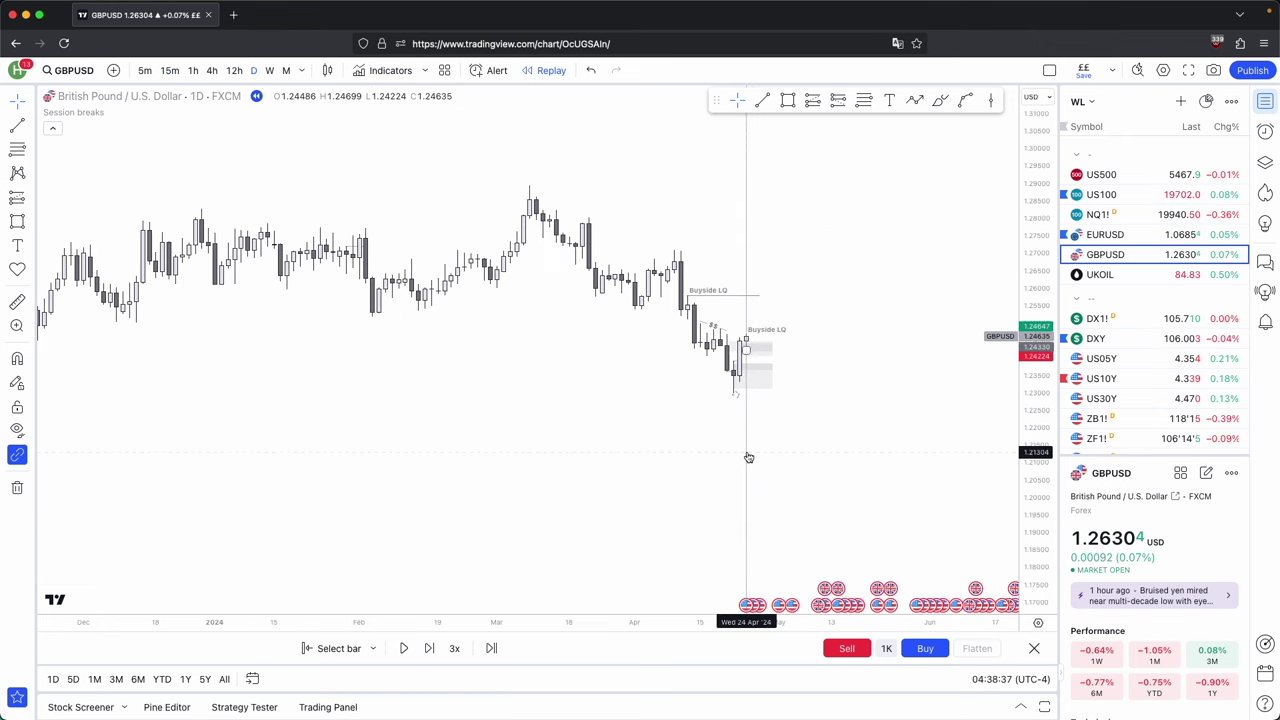
pyautogui.hscroll(-5, 543, 410)
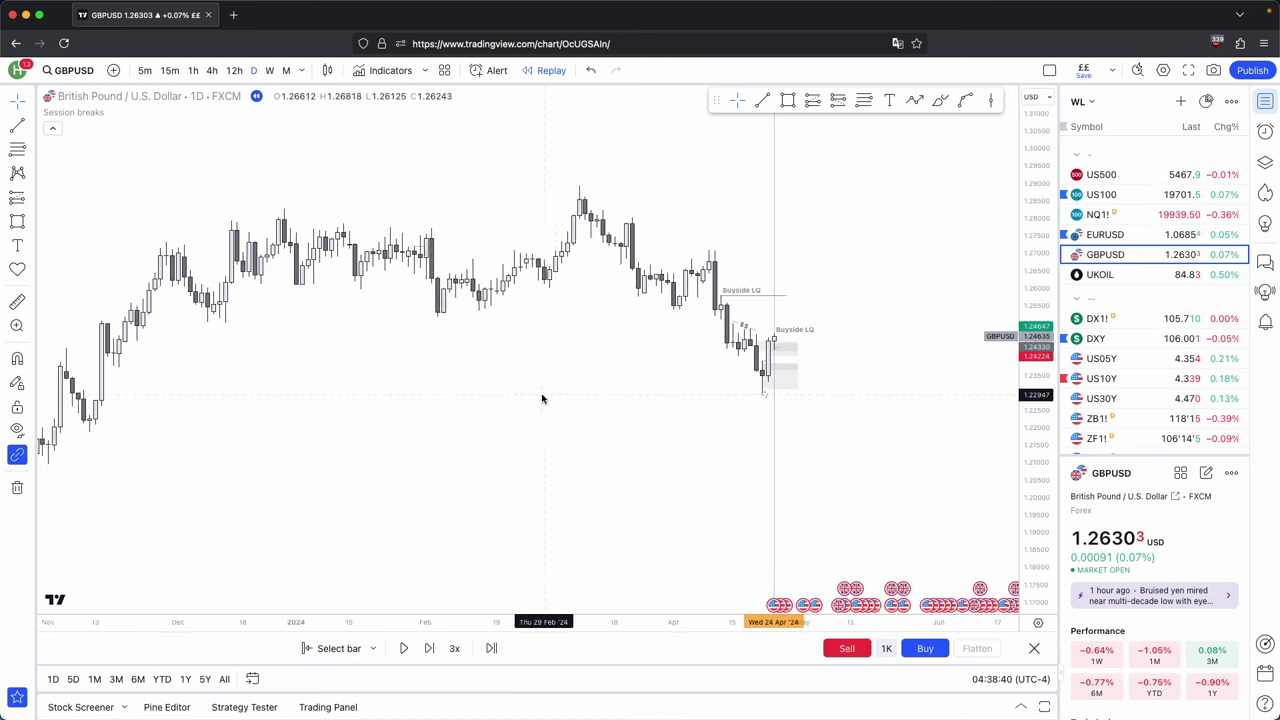
pyautogui.hscroll(10, 542, 399)
pyautogui.hscroll(2, 544, 399)
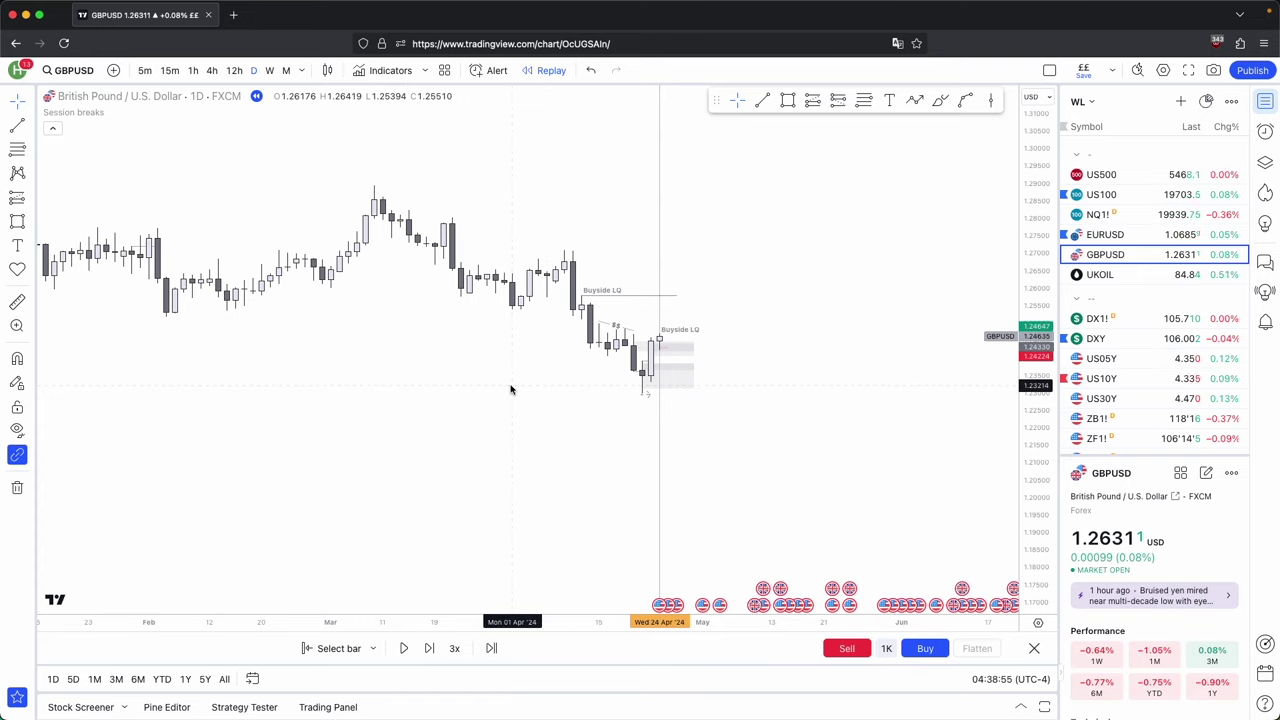
# Switch to the 4-hour chart and examine the long position against the demand boxes and both Buyside LQ lines.
pyautogui.click(211, 70)
pyautogui.moveTo(1042, 582); pyautogui.dragTo(1045, 235)
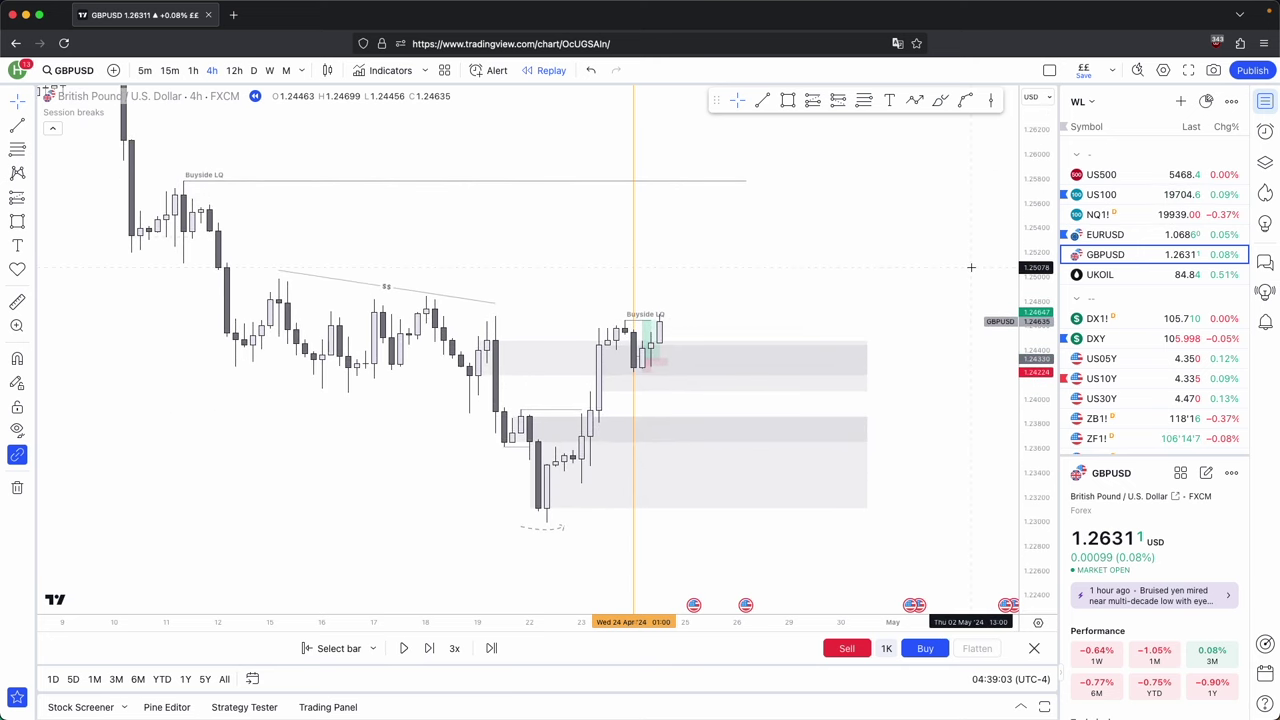
pyautogui.scroll(-2, 868, 349)
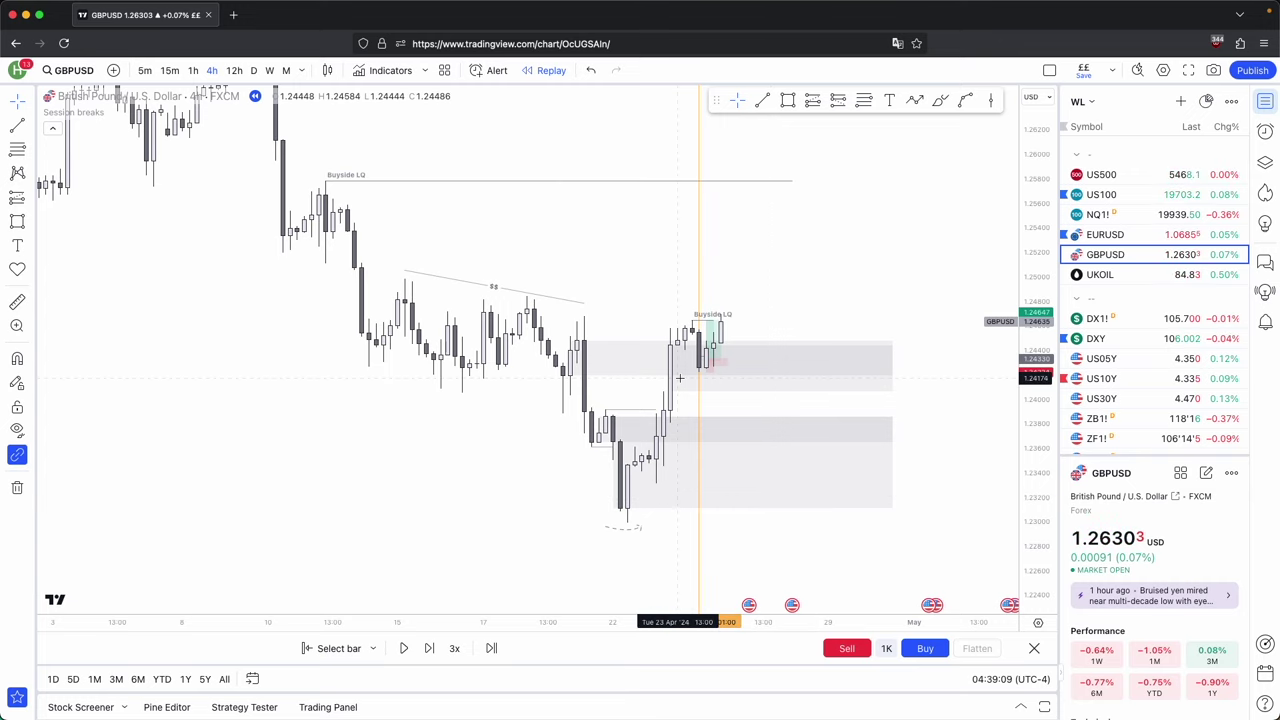
pyautogui.click(703, 361)
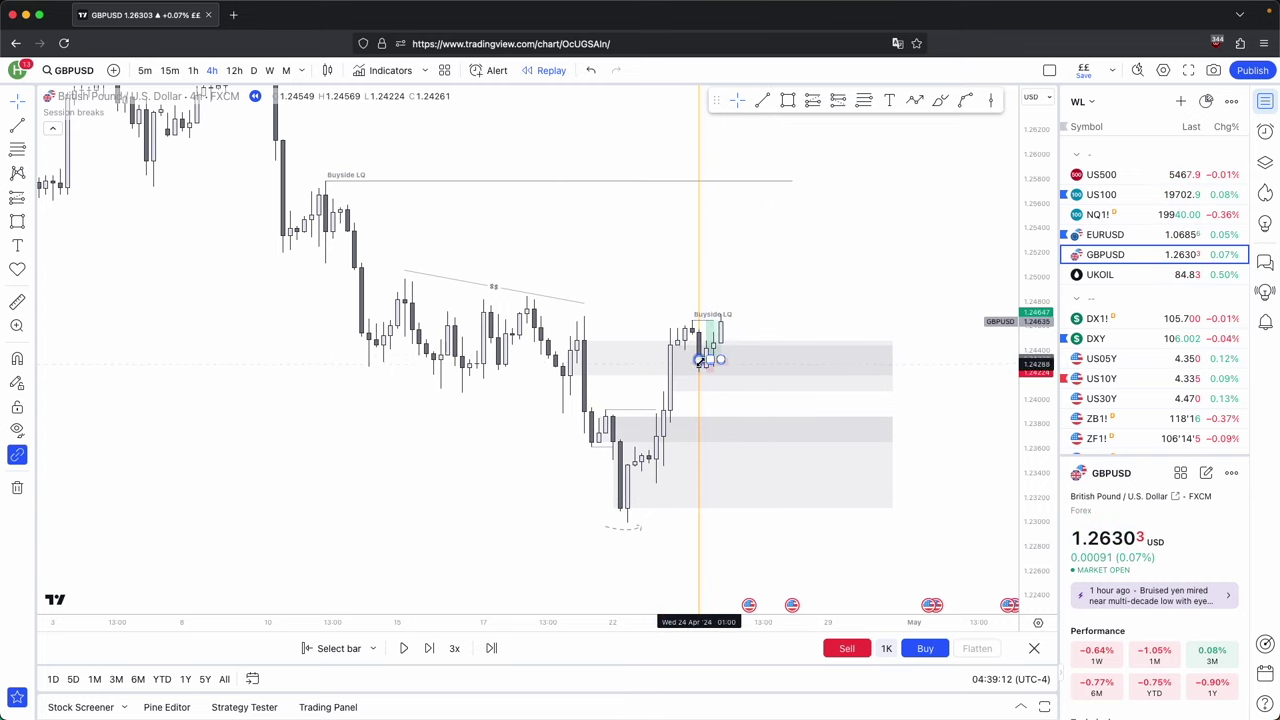
# Return to the 15-minute chart and review the long position's entry, stop and target against the replayed move.
pyautogui.click(169, 70)
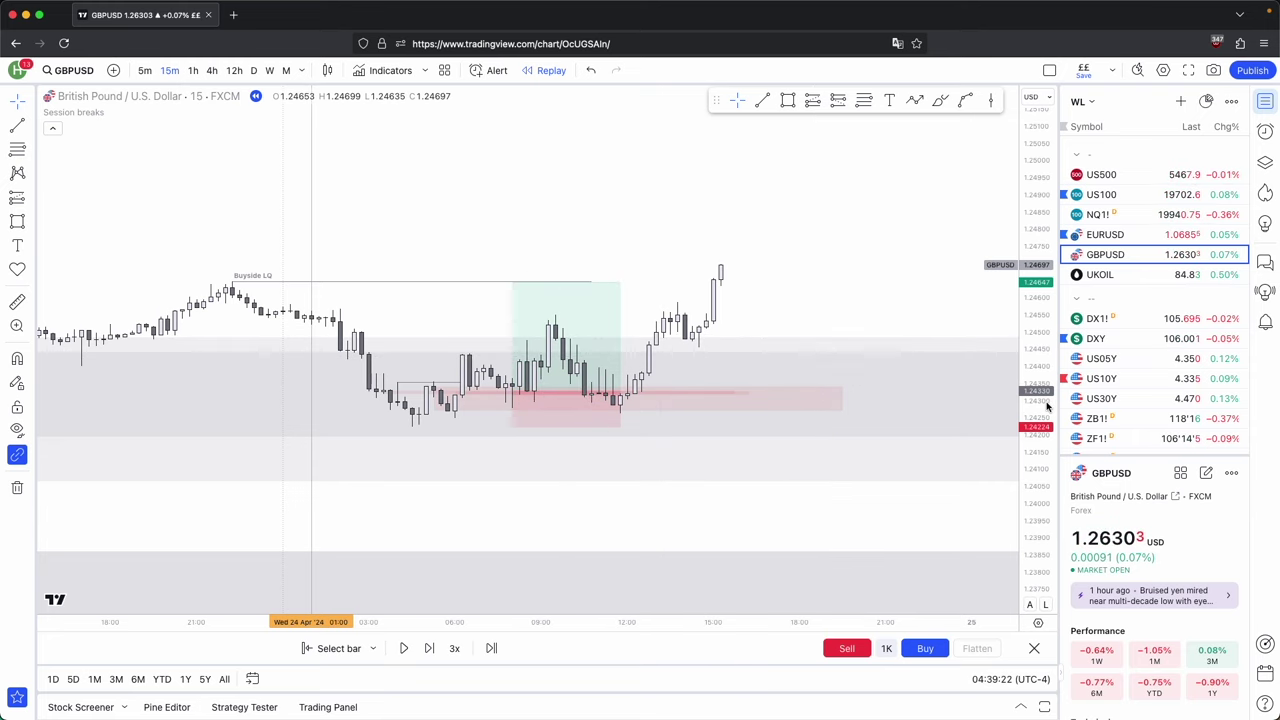
pyautogui.moveTo(1046, 406); pyautogui.dragTo(1008, 203)
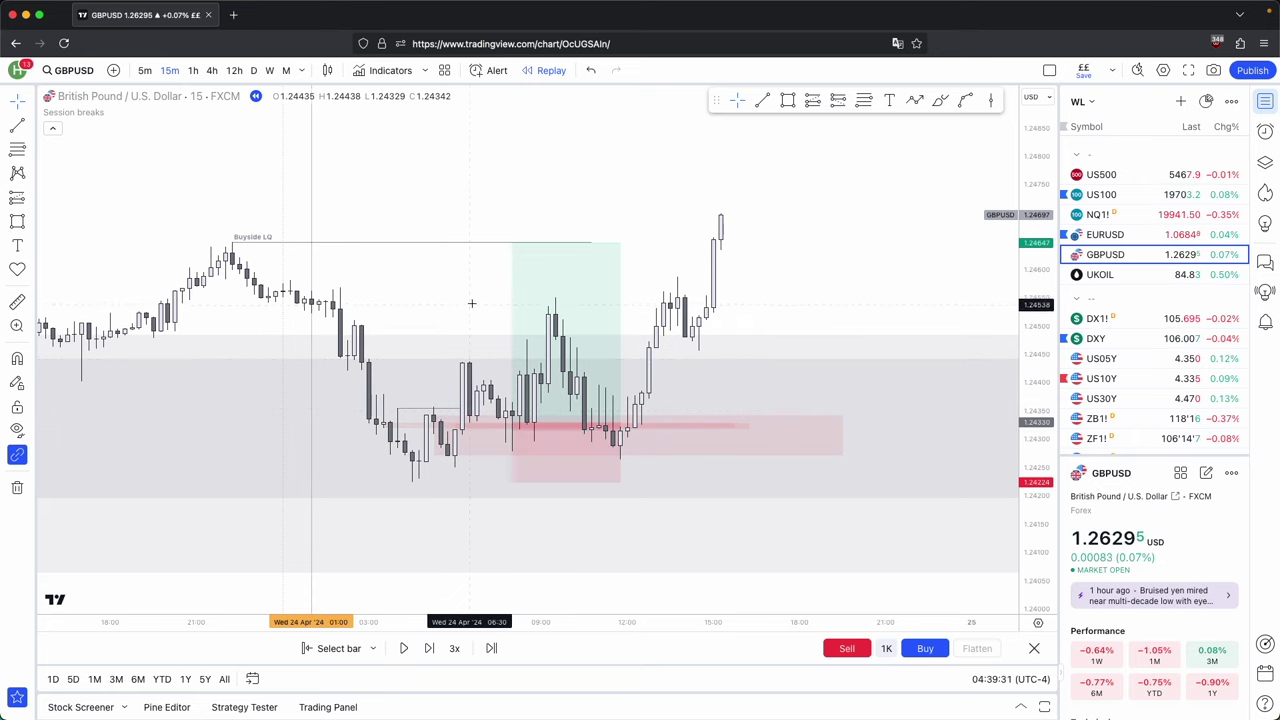
pyautogui.scroll(-1, 432, 370)
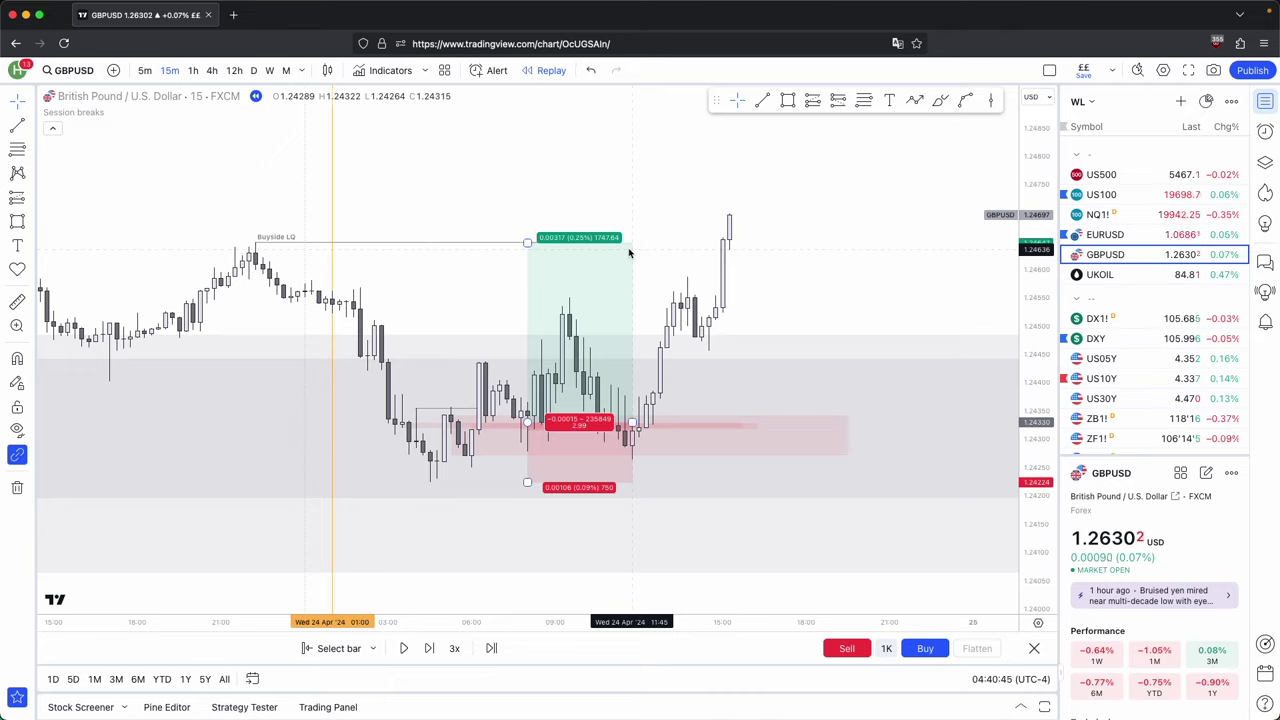
pyautogui.scroll(-5, 640, 206)
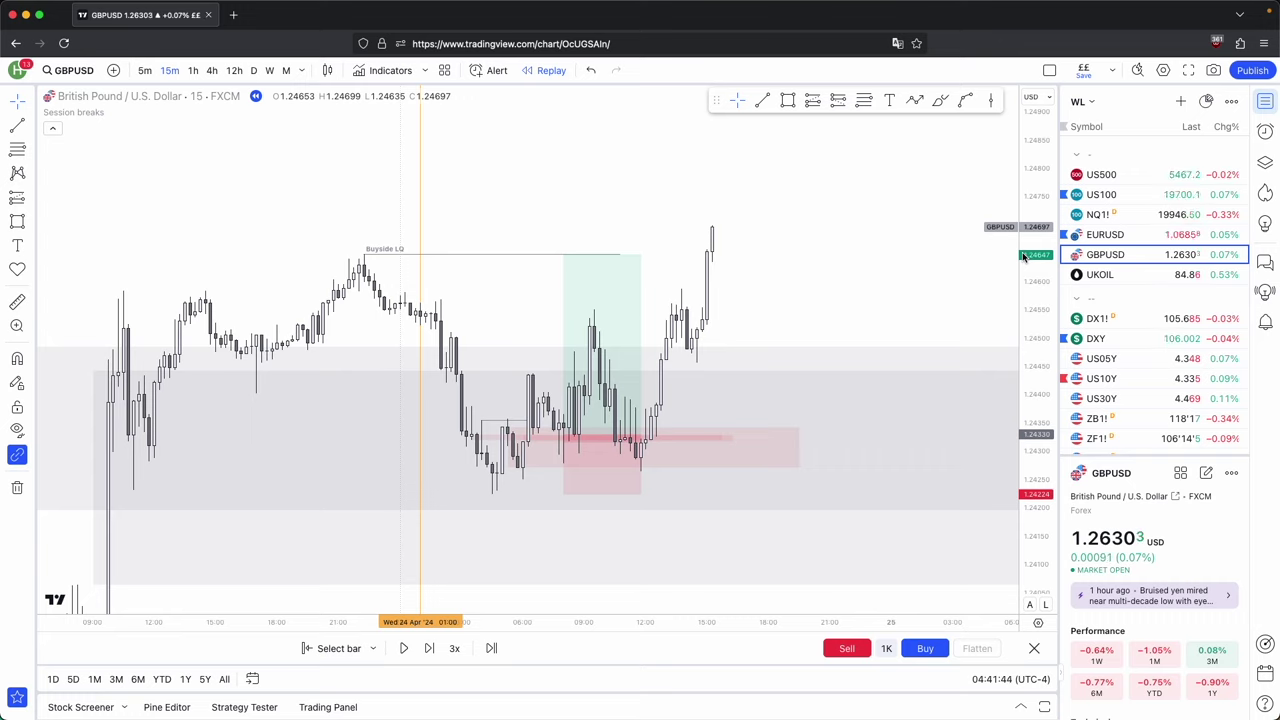
pyautogui.moveTo(1043, 294); pyautogui.dragTo(1041, 425)
pyautogui.scroll(-3, 879, 320)
pyautogui.moveTo(871, 277); pyautogui.dragTo(813, 191)
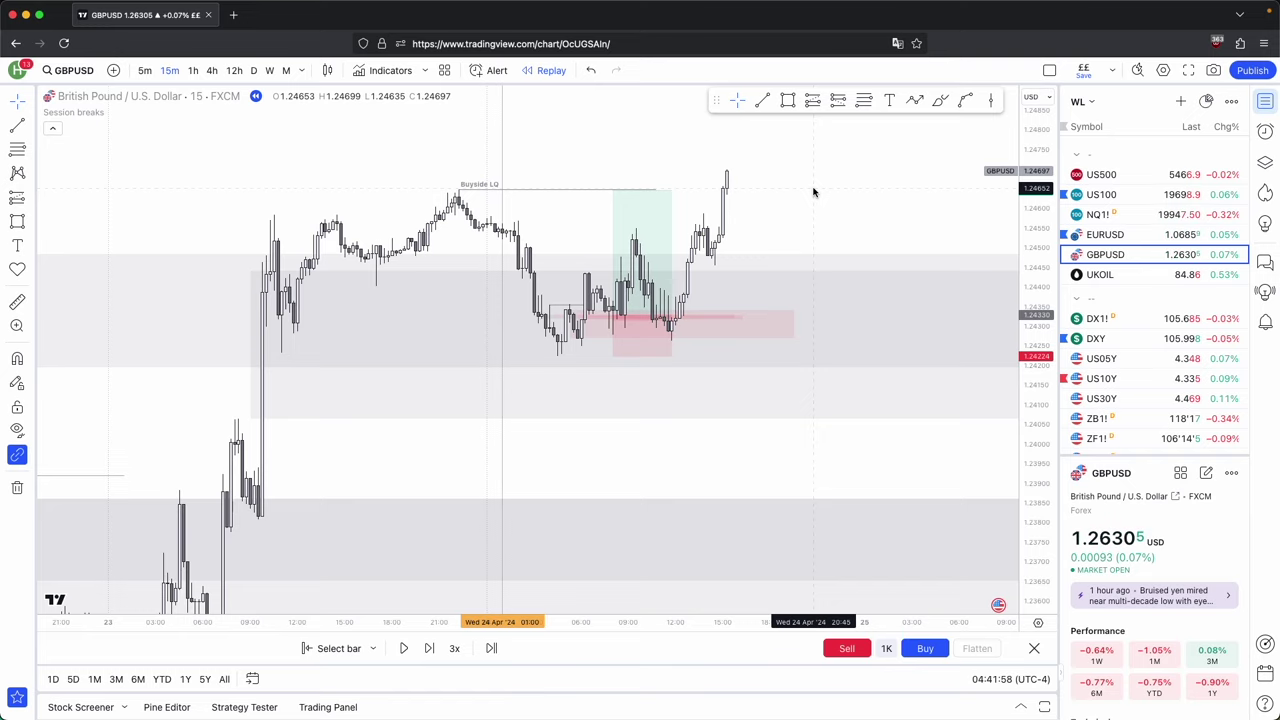
# Switch GBPUSD to the 12-hour chart and clear all drawings from it.
pyautogui.click(233, 70)
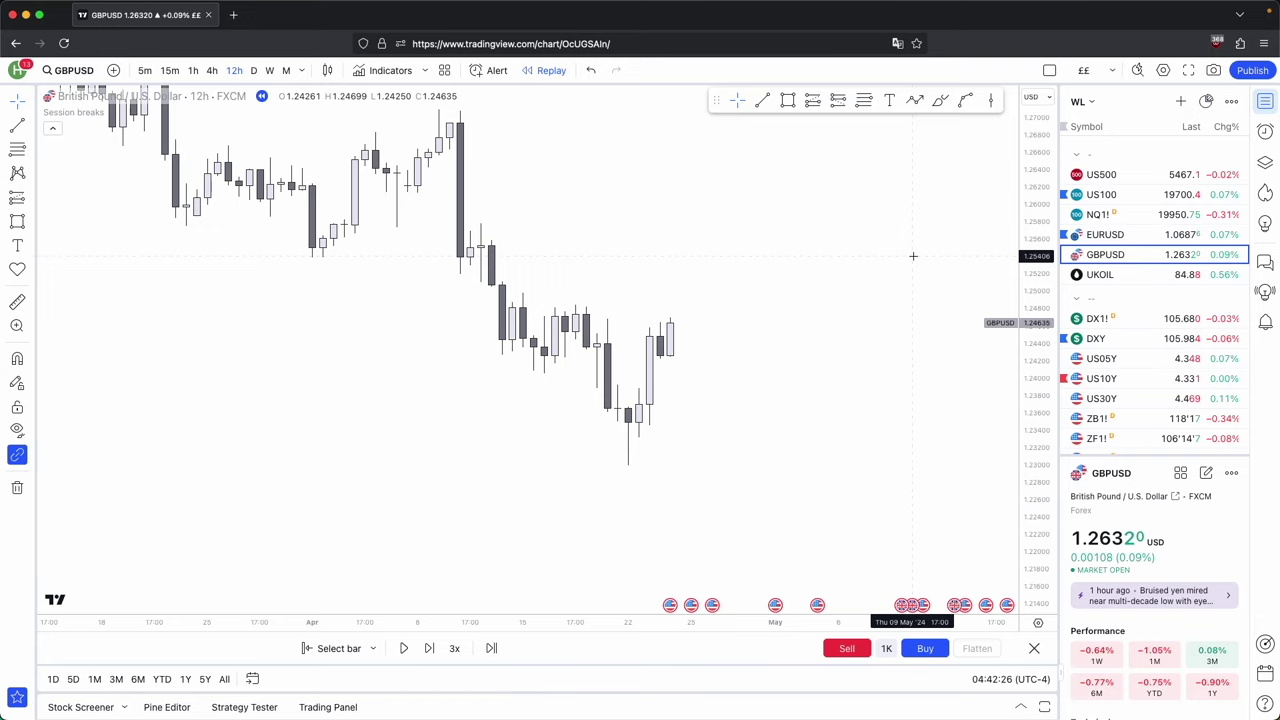